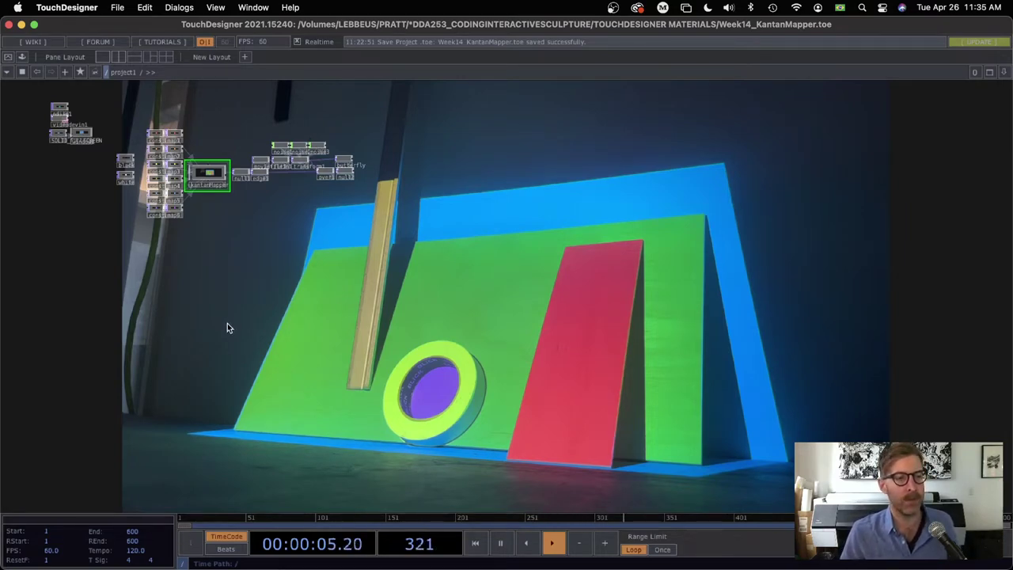
Zoom and pan the network to frame the colour nodes, kantanMapper, null1 and edge1.
scroll(211, 297, up, 6)
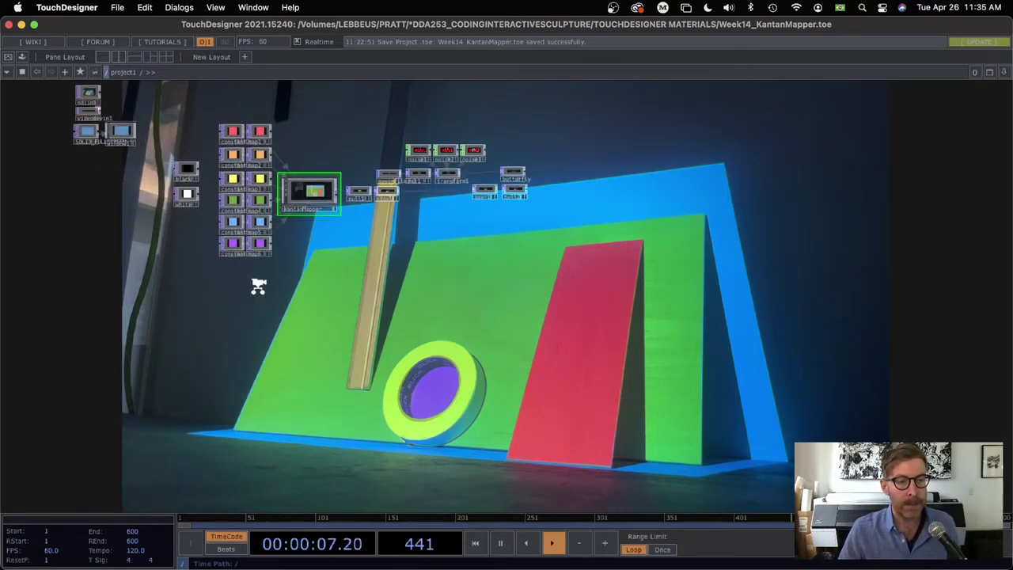
scroll(130, 168, up, 4)
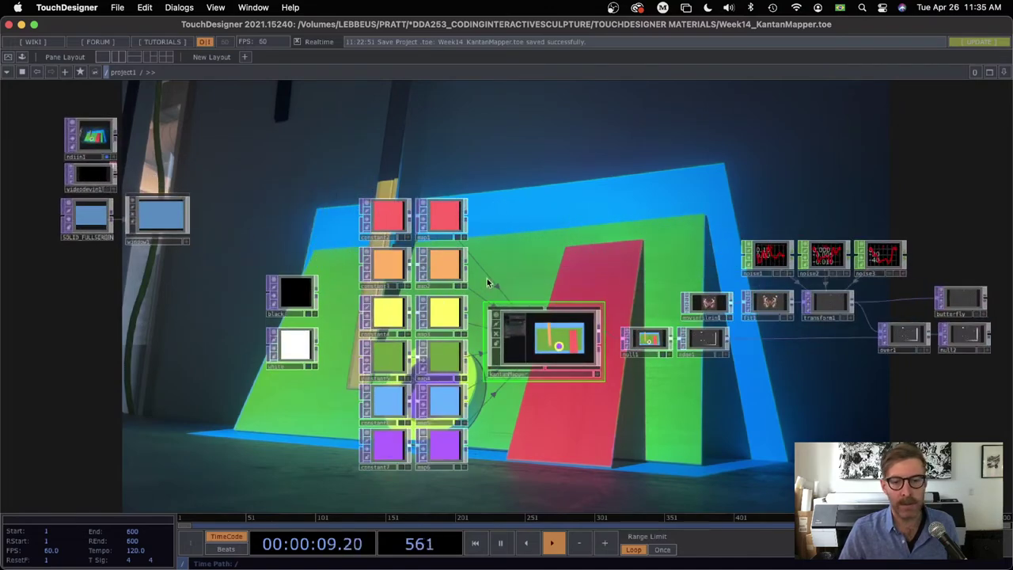
drag(487, 278, 388, 256)
scroll(327, 332, up, 6)
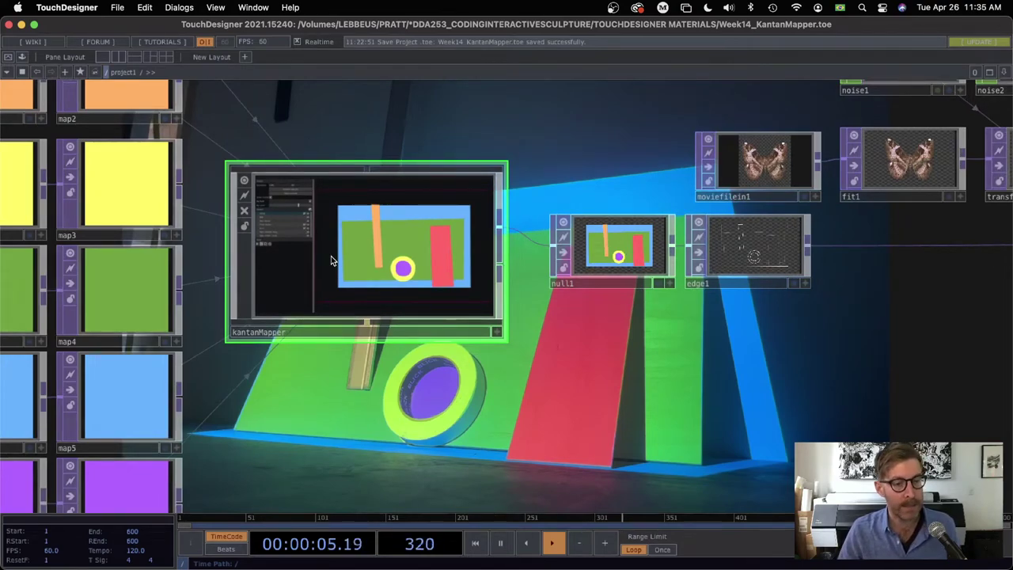
scroll(331, 255, down, 8)
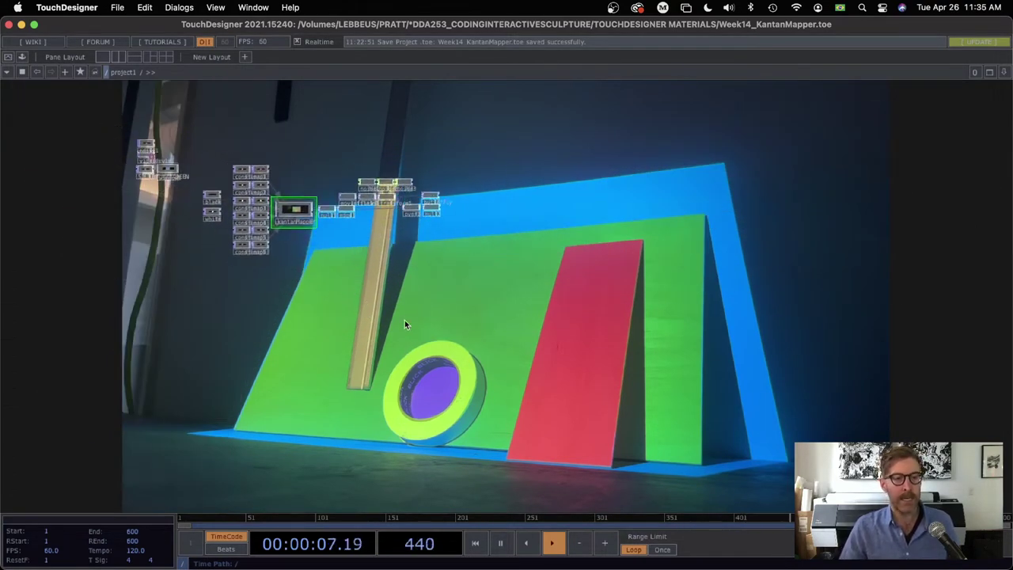
scroll(167, 182, up, 8)
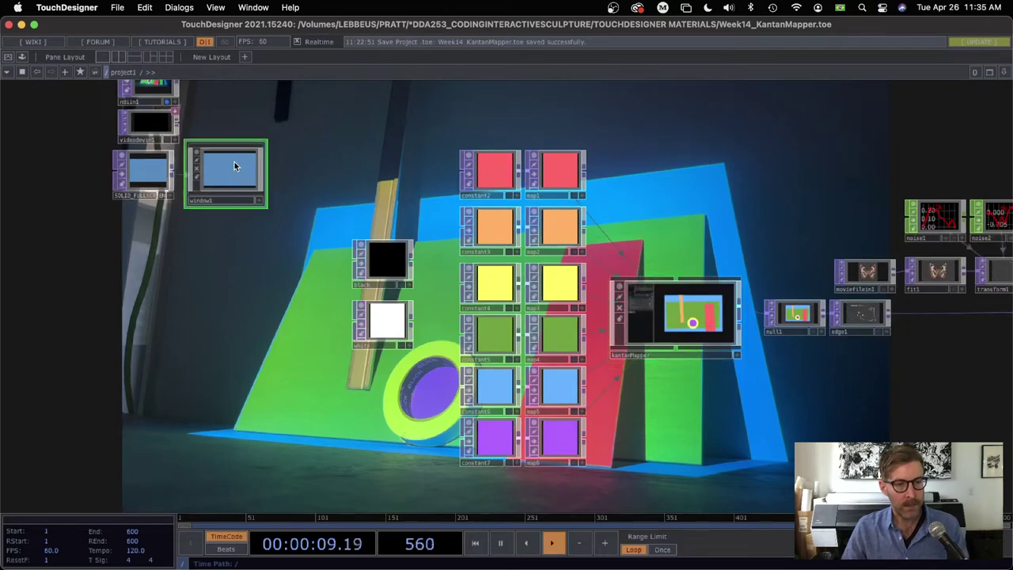
Open kantanMapper's editor, review its Wall, Main Board, Front Board, Ruler, tape ring and circle shapes, then close it.
click(685, 313)
key(p)
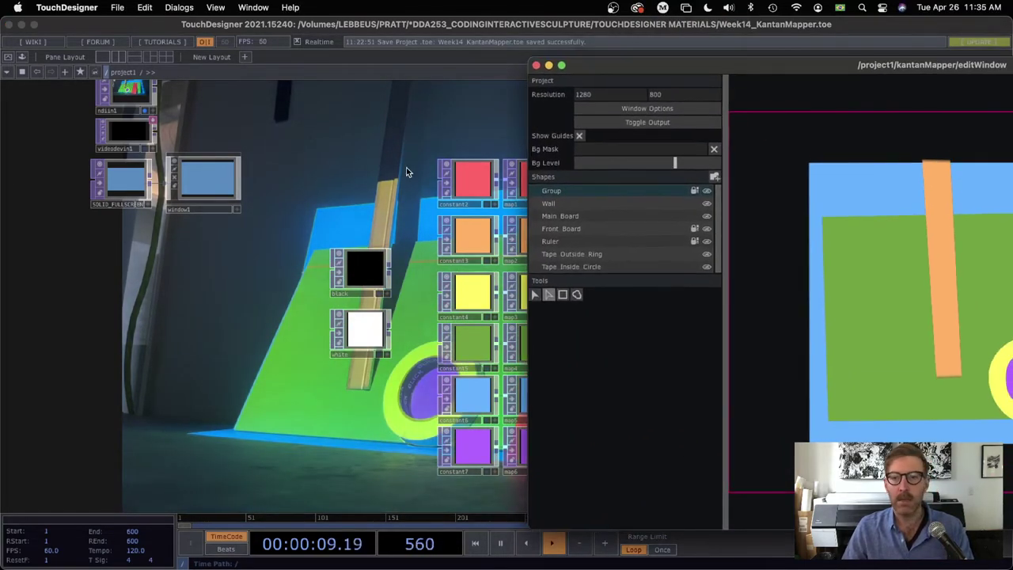
click(646, 124)
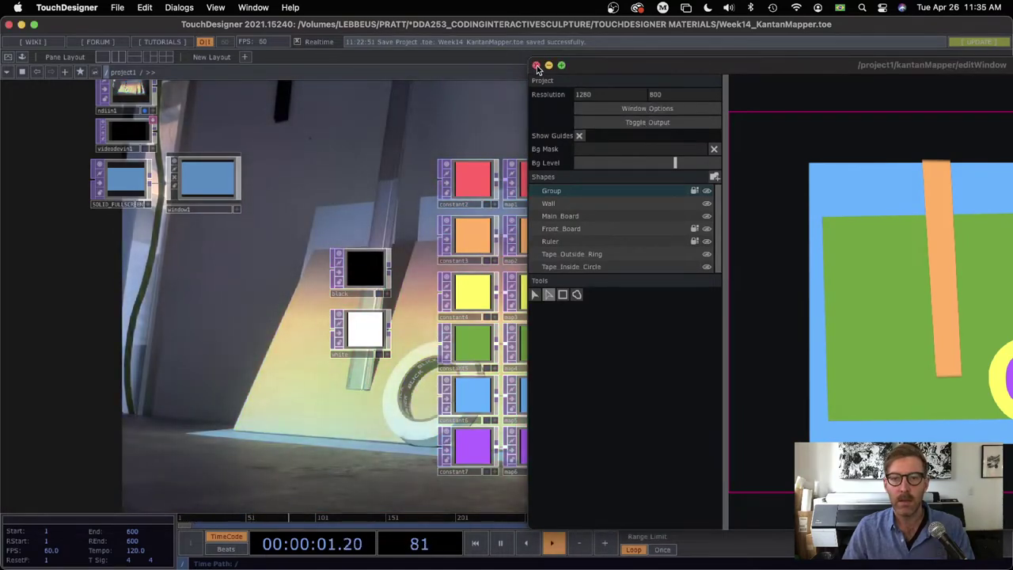
click(537, 66)
Select window1 and hide its parameters so the projected sculpture video fills the pane.
click(218, 175)
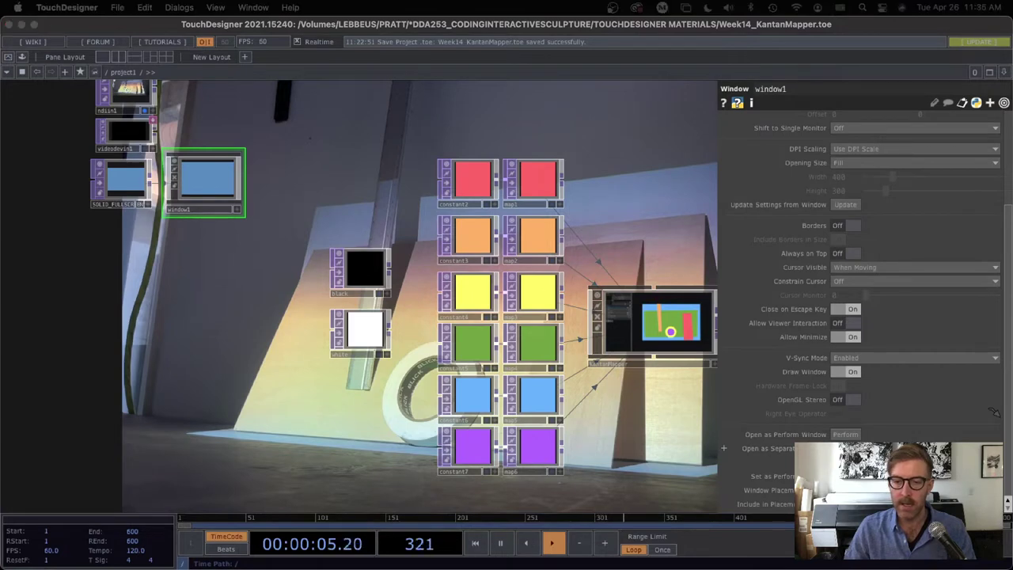
key(p)
scroll(761, 242, right, 4)
scroll(761, 243, down, 3)
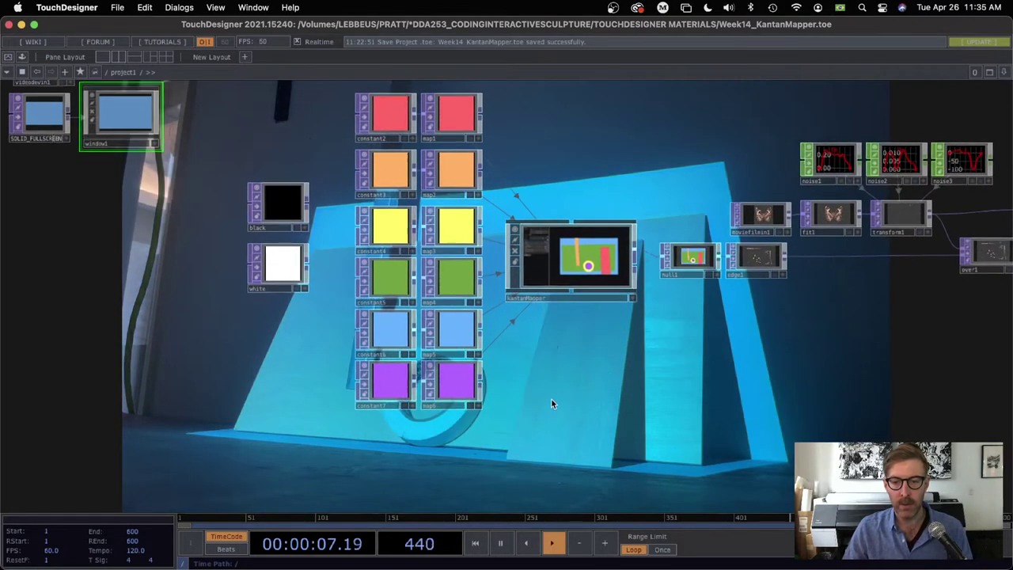
scroll(341, 244, left, 20)
scroll(636, 393, left, 10)
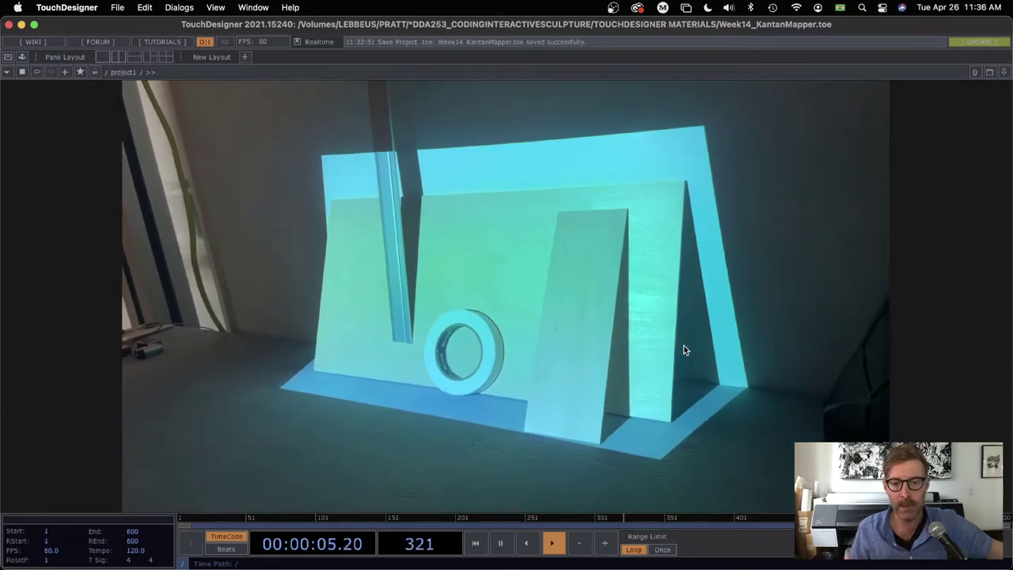
key(h)
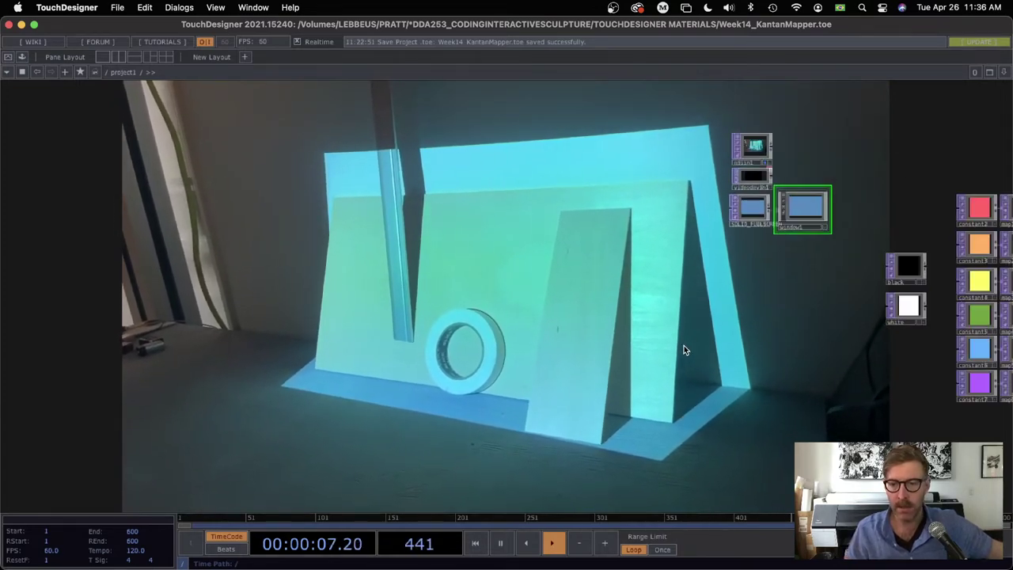
scroll(443, 285, up, 6)
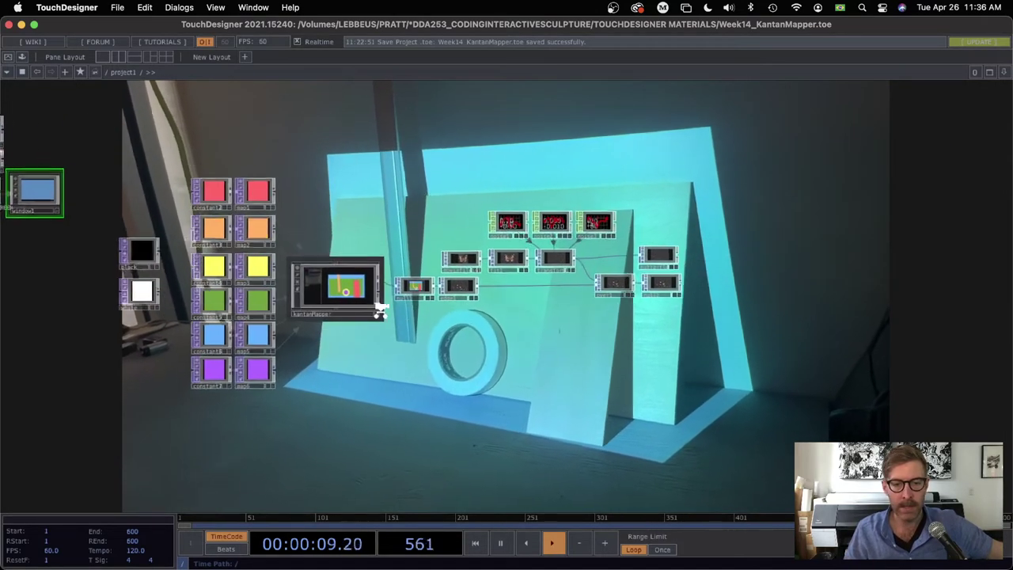
middle_click(472, 251)
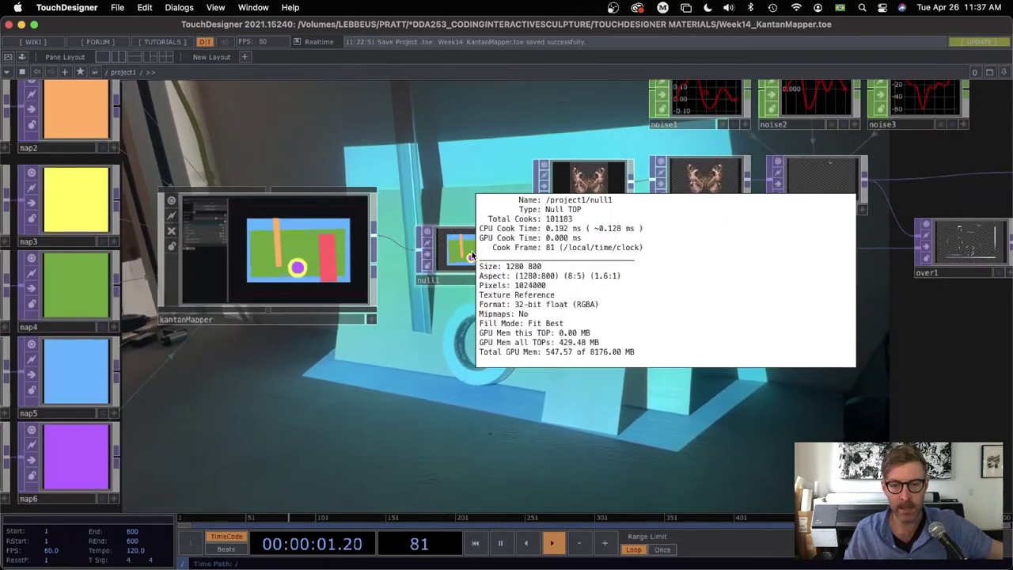
scroll(440, 353, up, 3)
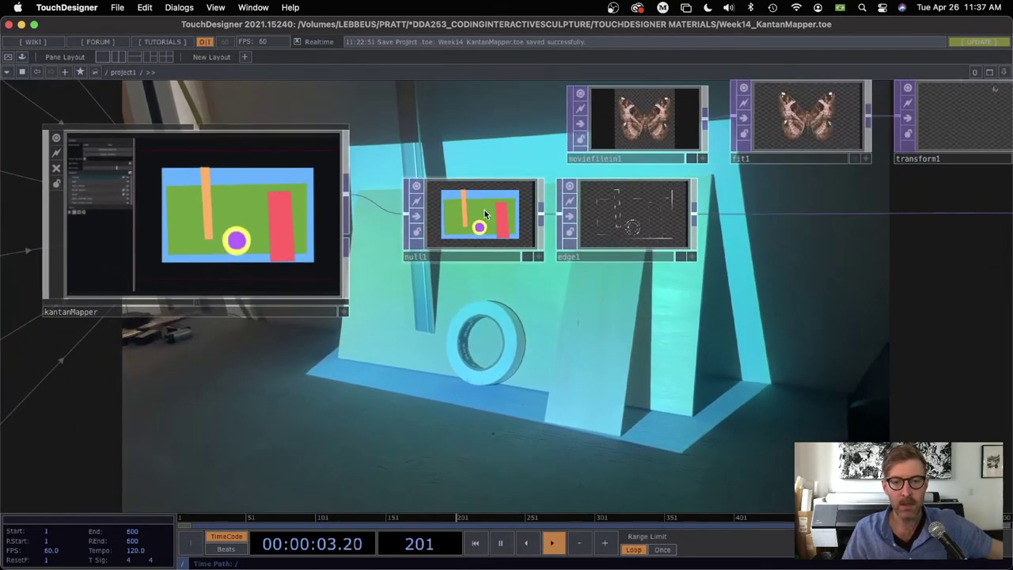
middle_click(485, 209)
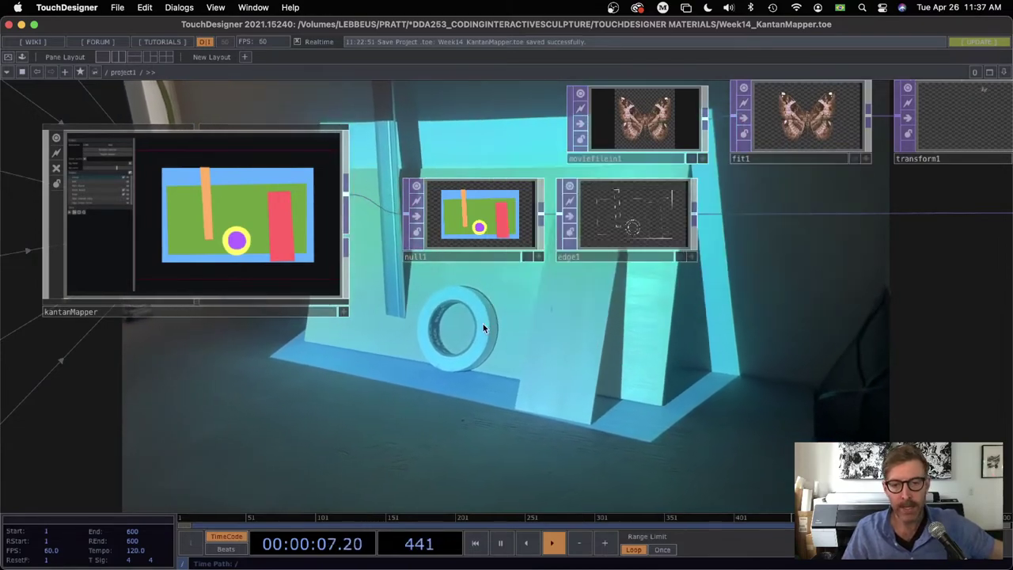
drag(464, 396, 682, 325)
scroll(554, 411, down, 3)
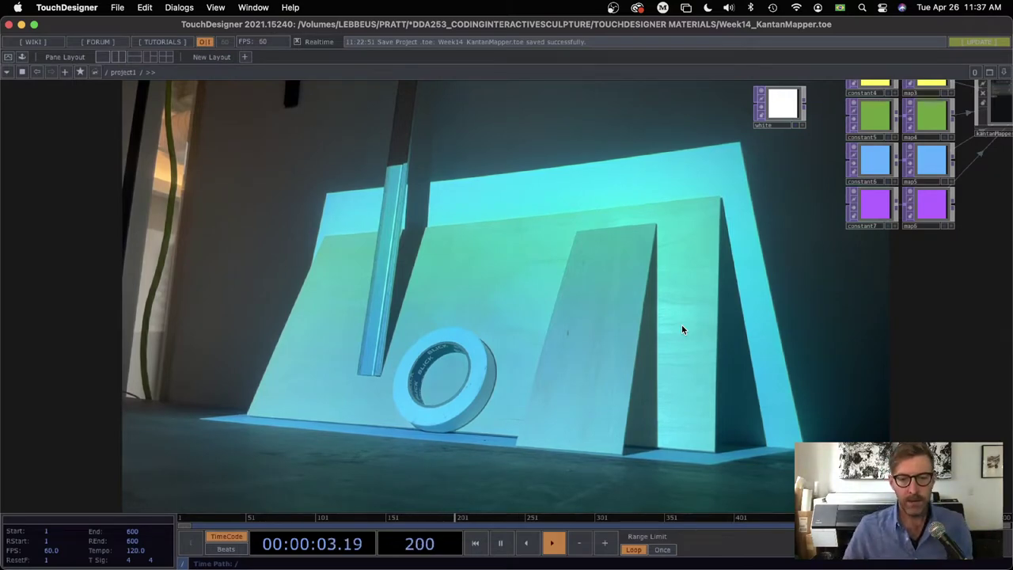
Frame all nodes, toggle kantanMapper's parameters, and open the Palette's Mapping category.
key(h)
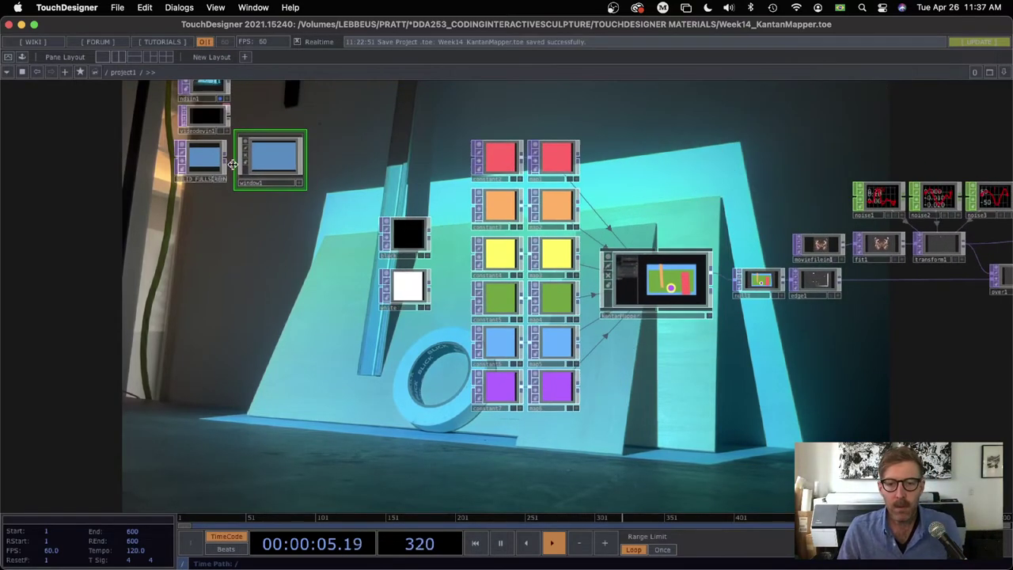
scroll(720, 426, right, 5)
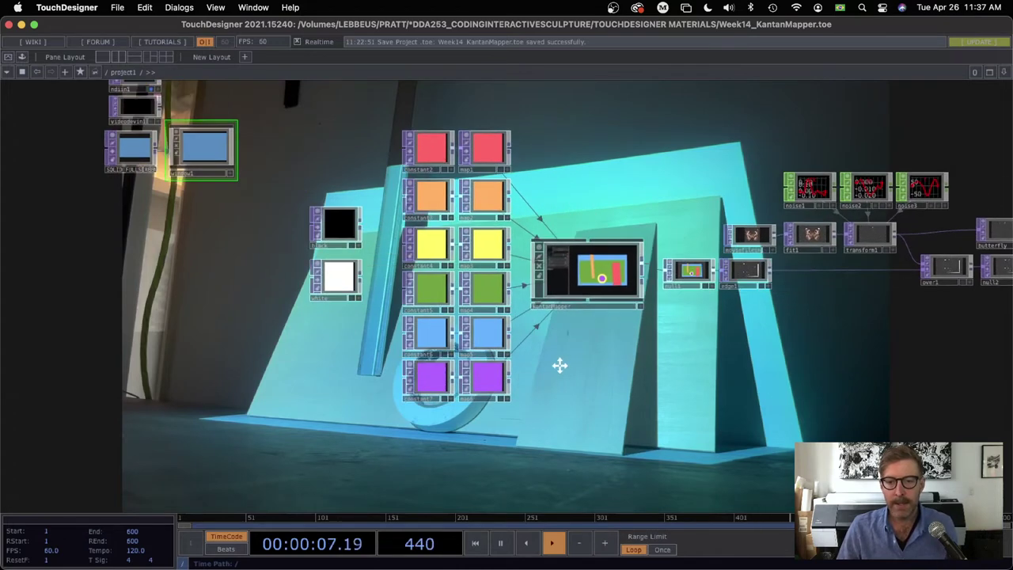
click(468, 286)
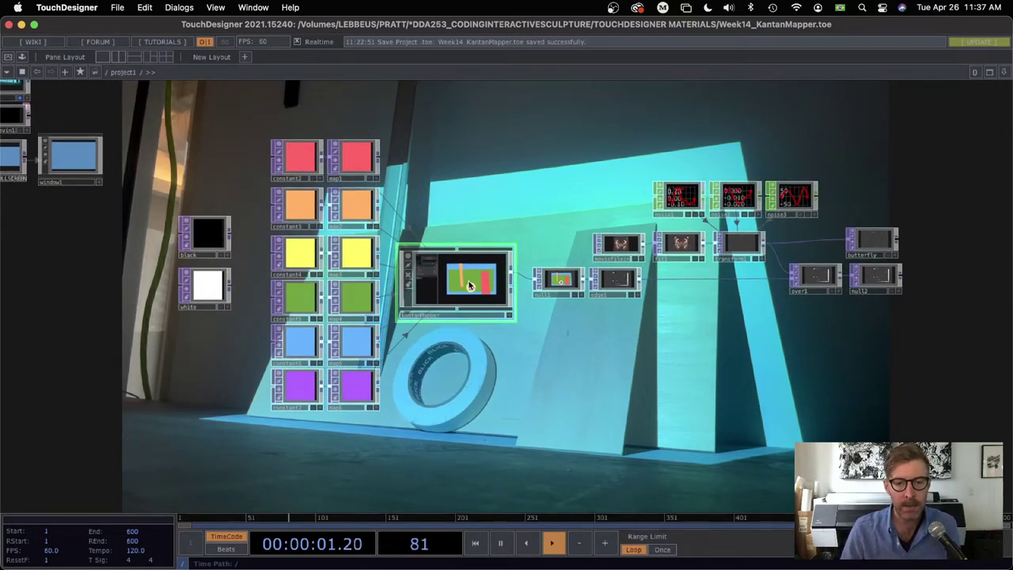
key(p)
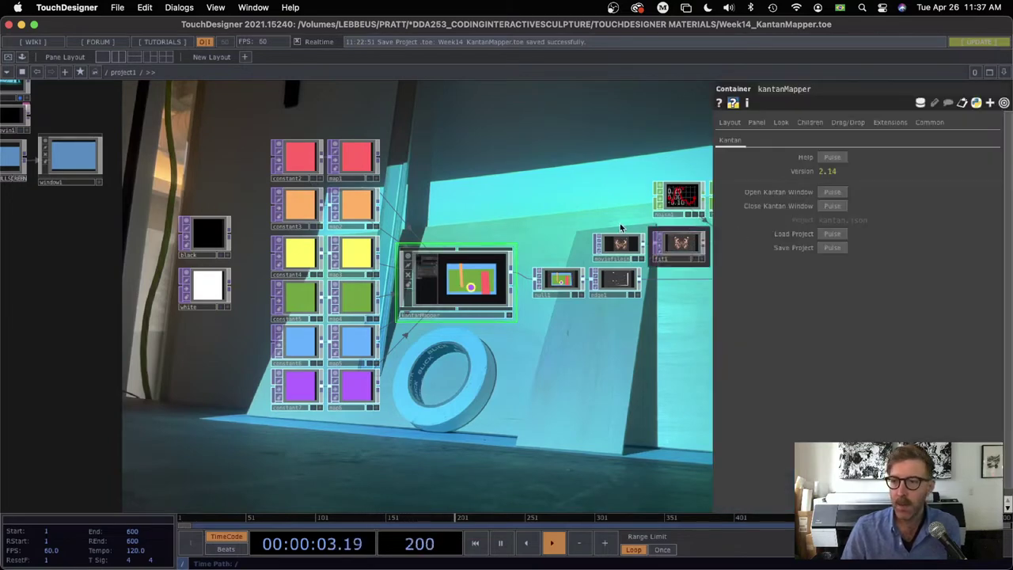
key(p)
scroll(594, 367, left, 5)
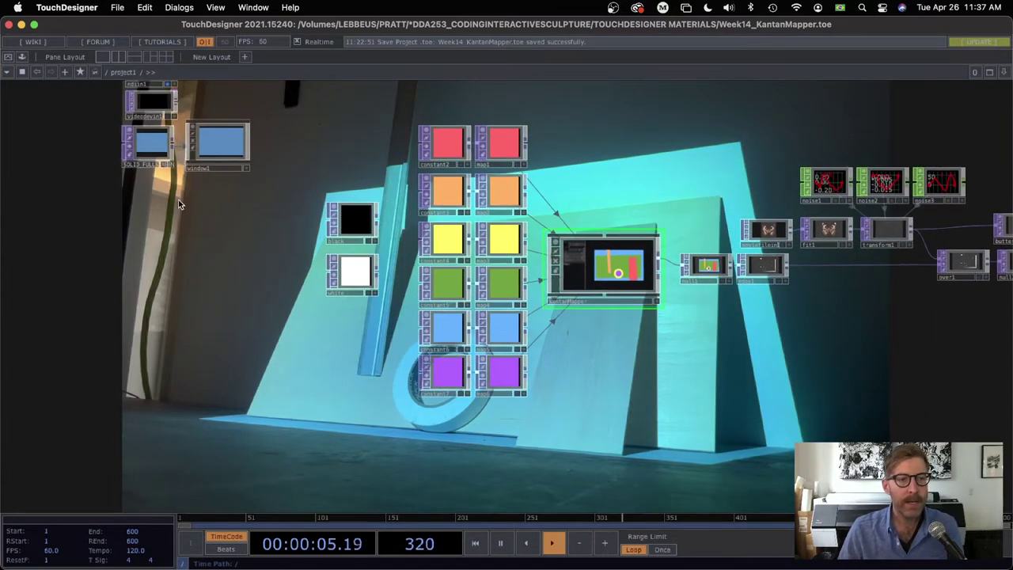
click(22, 58)
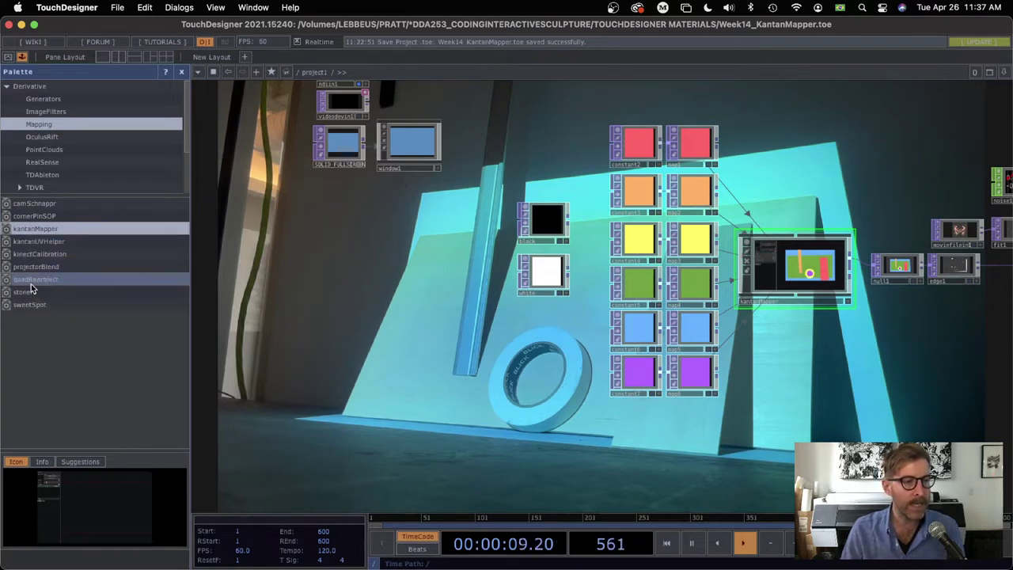
drag(293, 312, 295, 310)
scroll(399, 277, down, 2)
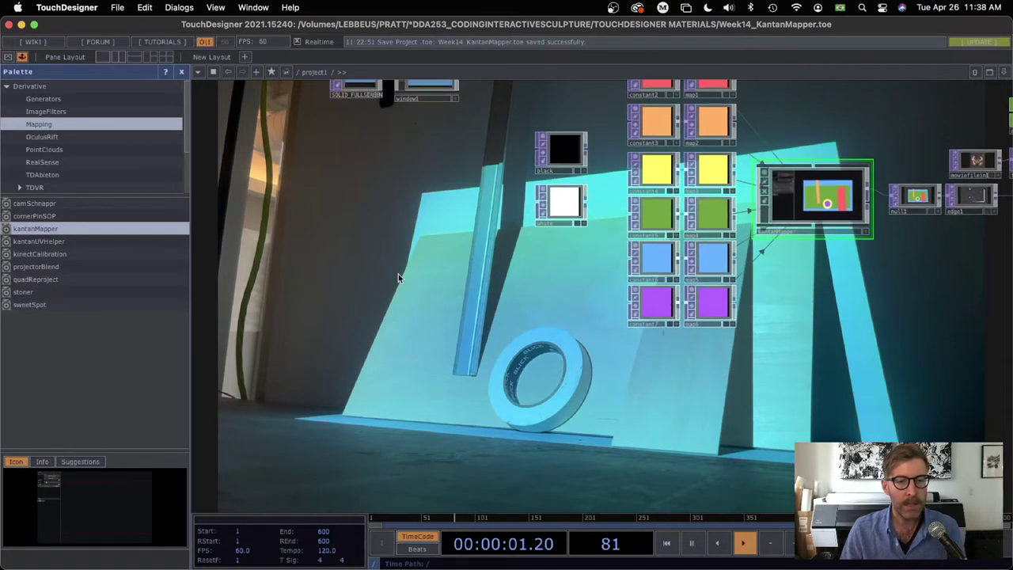
key(Tab)
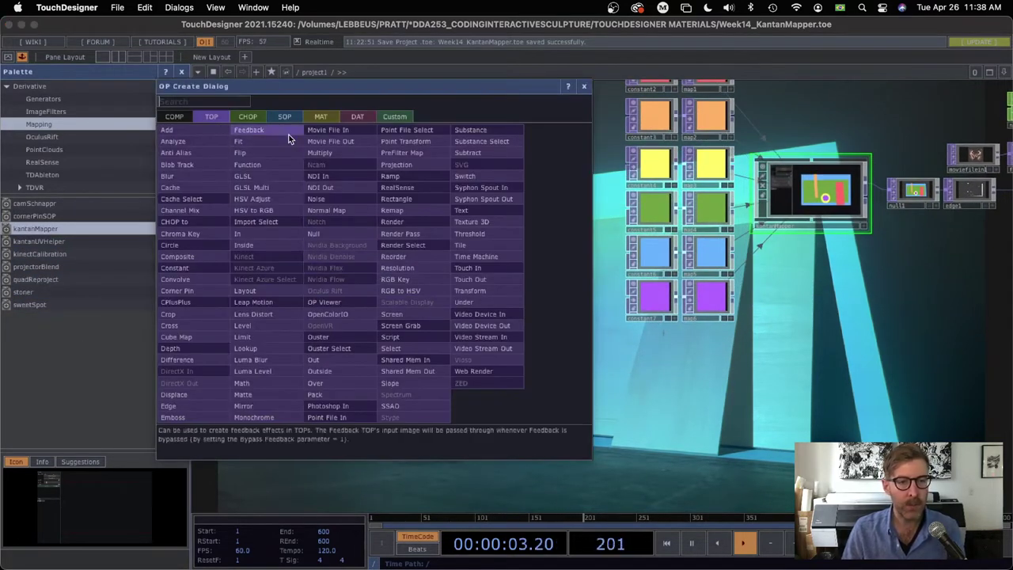
click(178, 291)
scroll(356, 295, up, 2)
scroll(342, 307, up, 2)
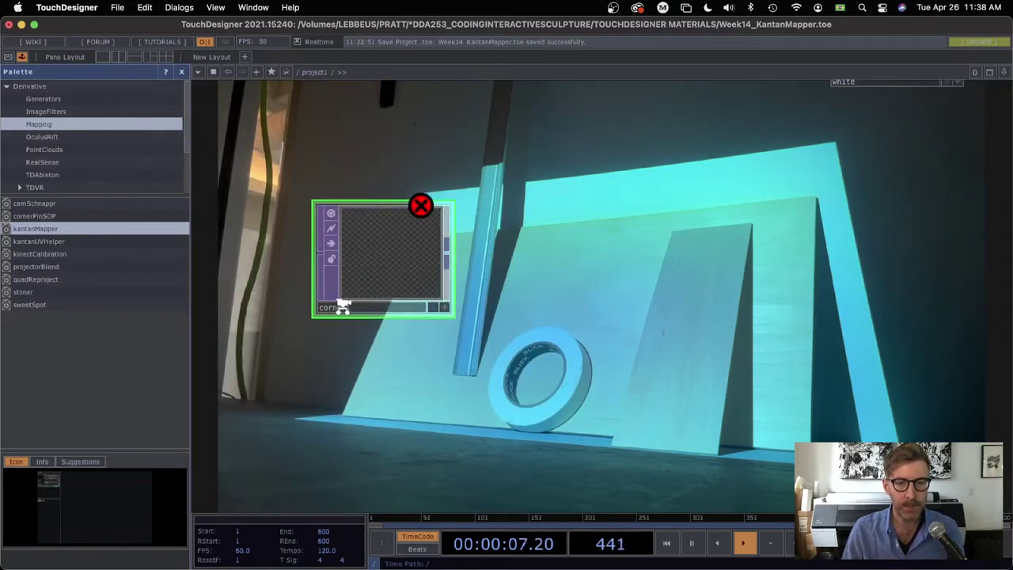
drag(385, 258, 622, 283)
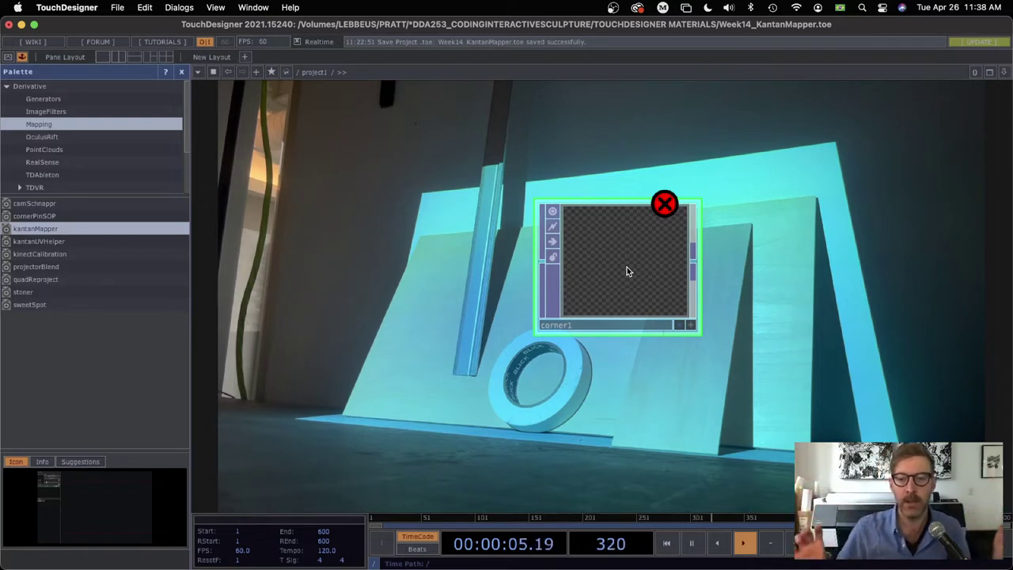
drag(627, 271, 413, 265)
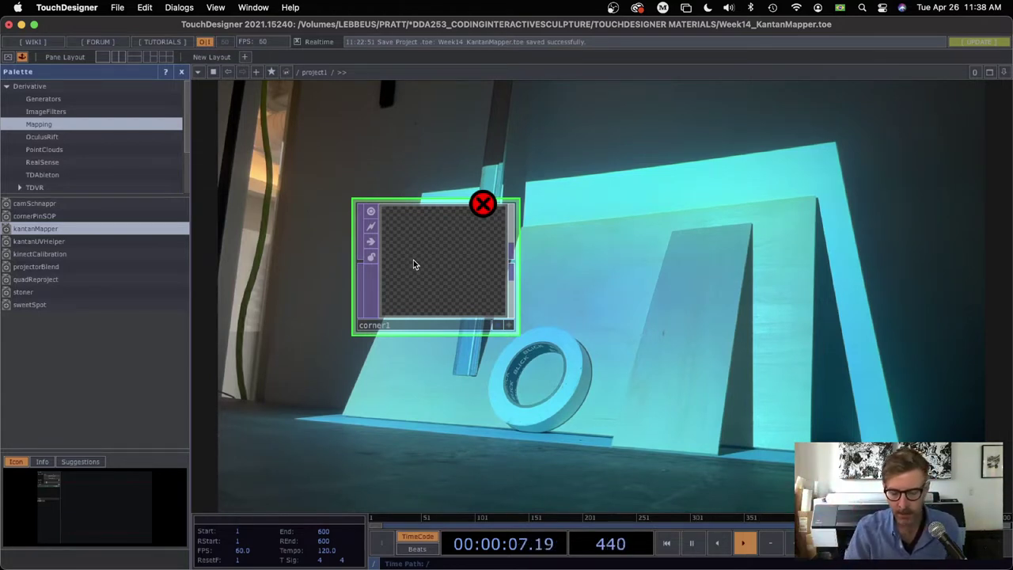
key(Delete)
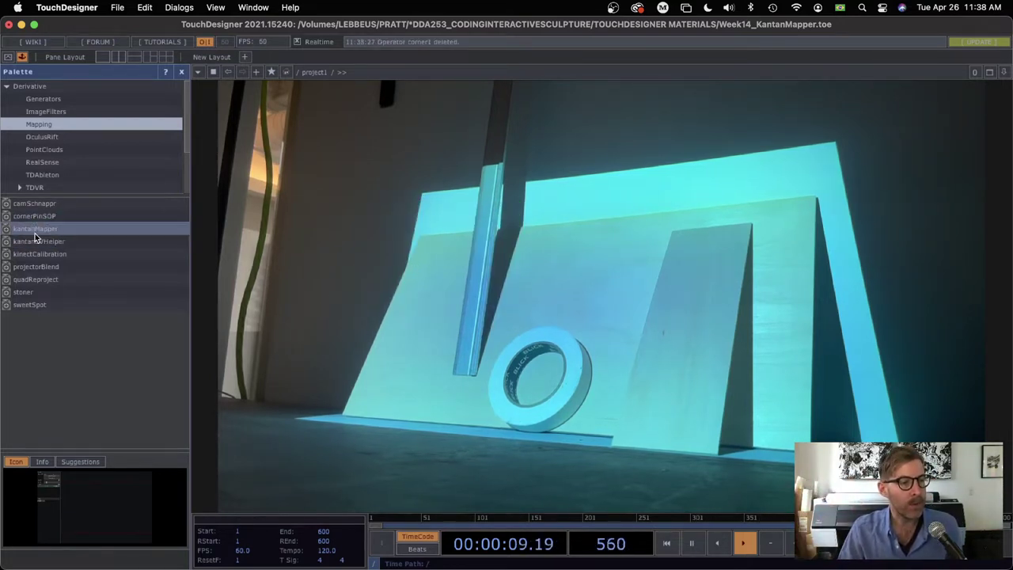
Drag a new kantanMapper1 component from the Palette into the network.
drag(33, 231, 557, 290)
click(181, 71)
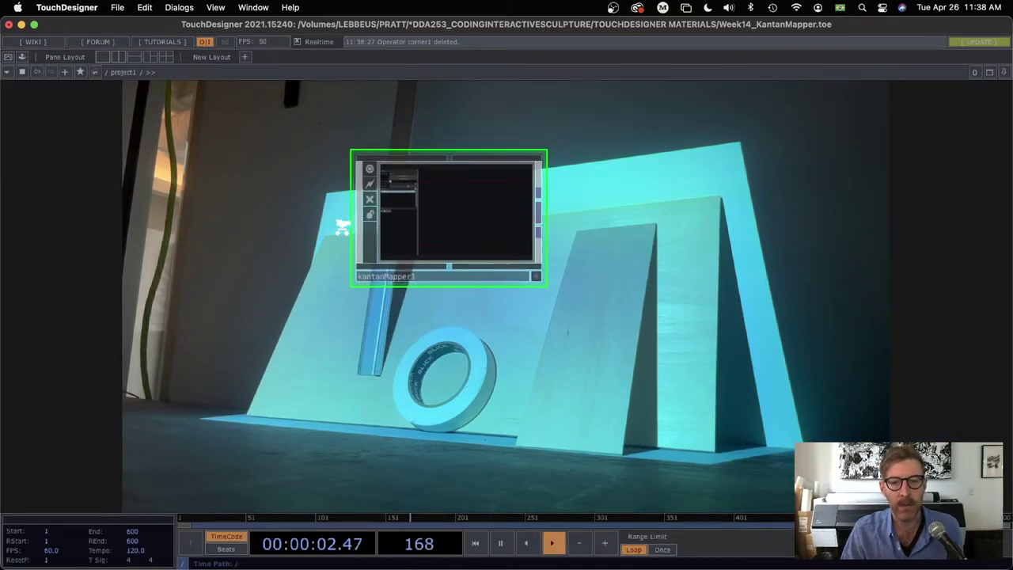
scroll(406, 200, down, 2)
Select the existing kantanMapper, show its parameters, and zoom inside to view its internal operators.
drag(714, 222, 34, 351)
scroll(554, 360, up, 1)
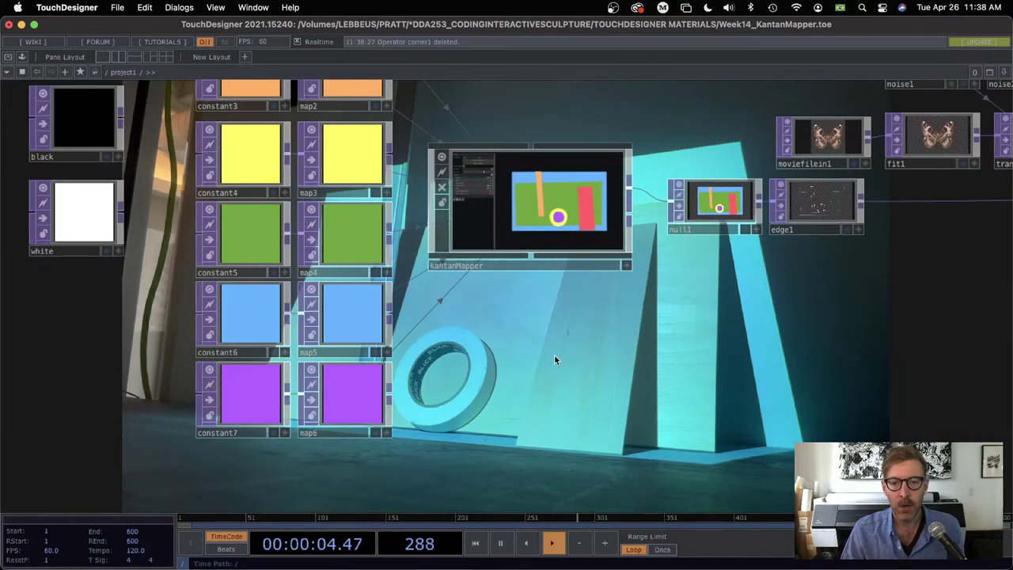
scroll(554, 360, down, 1)
scroll(431, 253, up, 1)
click(397, 266)
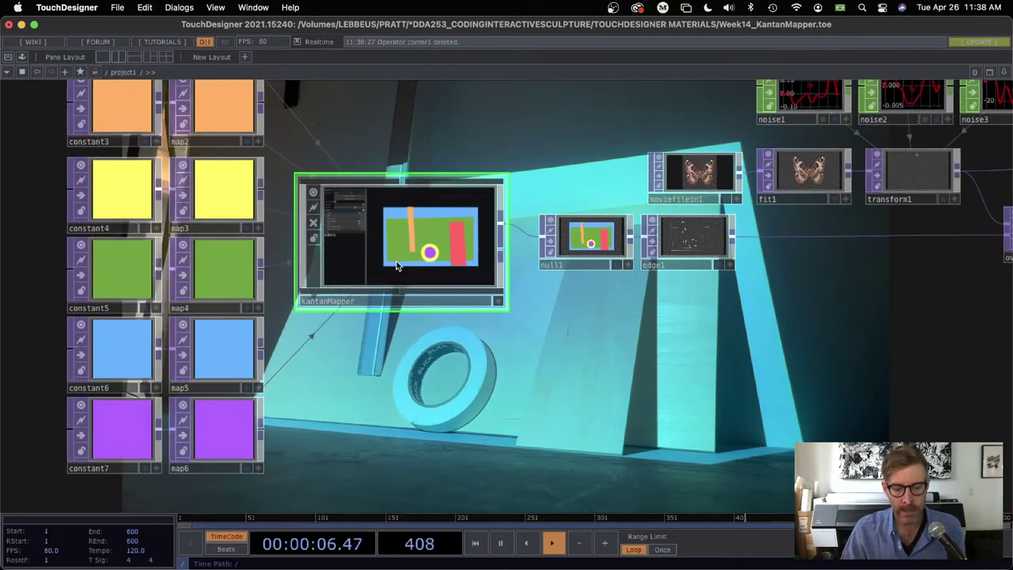
key(p)
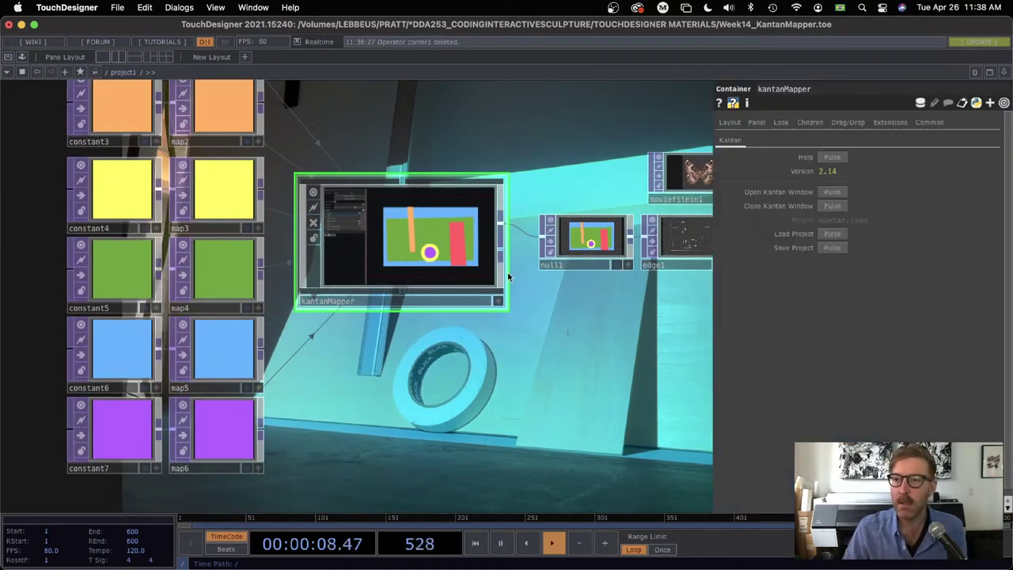
scroll(714, 363, left, 3)
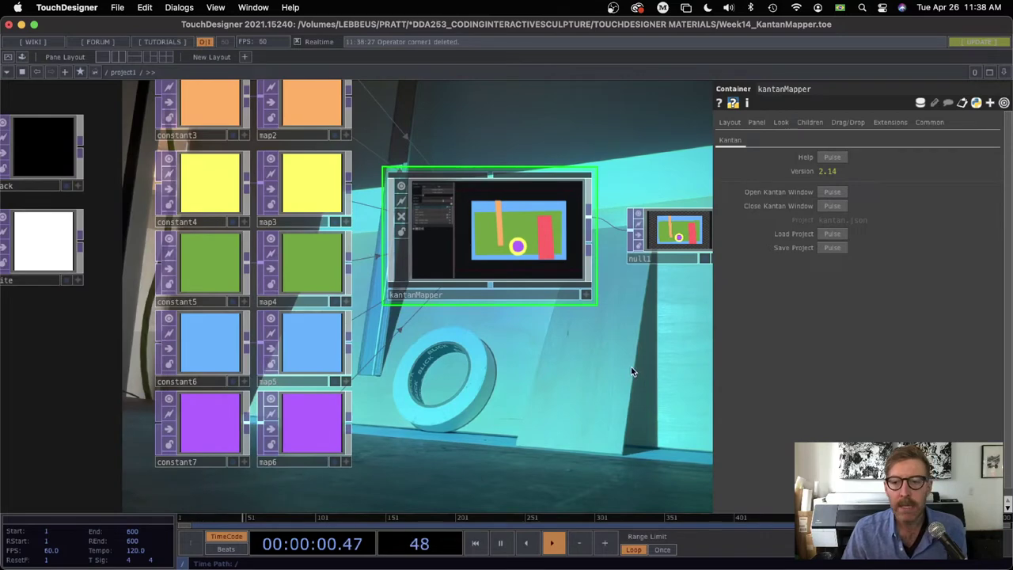
drag(631, 367, 614, 323)
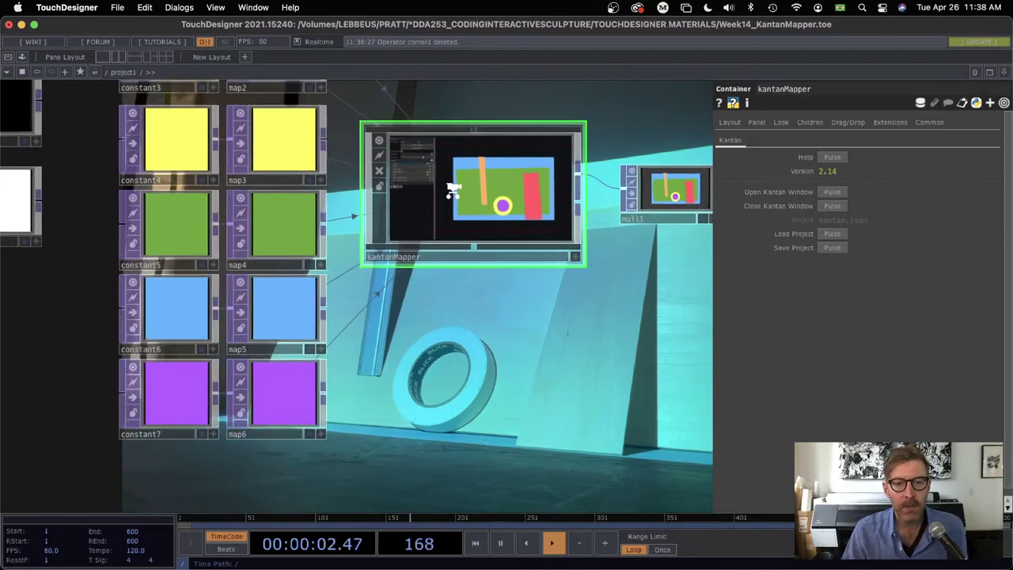
scroll(453, 190, up, 3)
Zoom back out to /project1 and centre kantanMapper with its Kantan page (version 2.14) showing.
key(p)
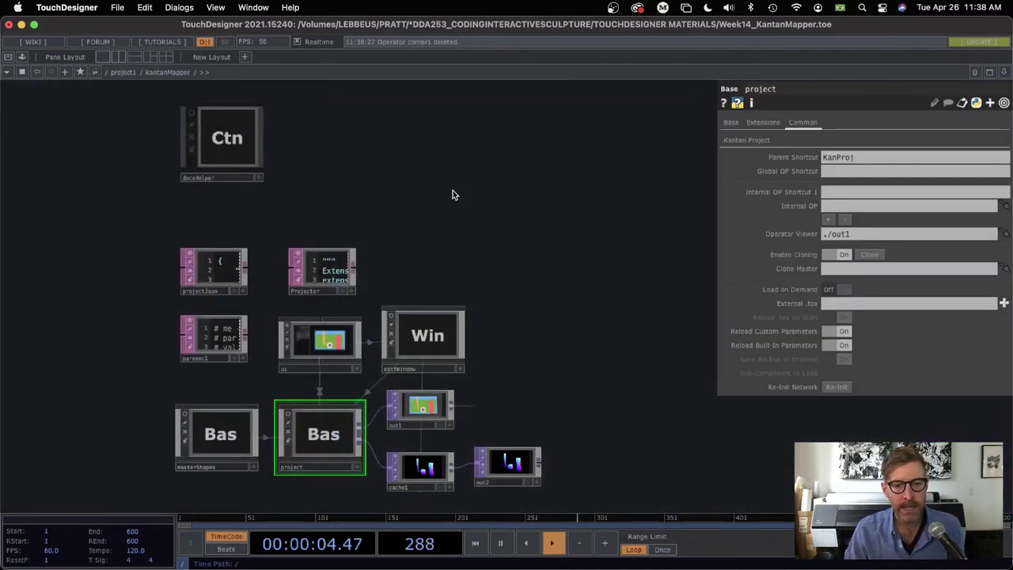
scroll(575, 282, down, 2)
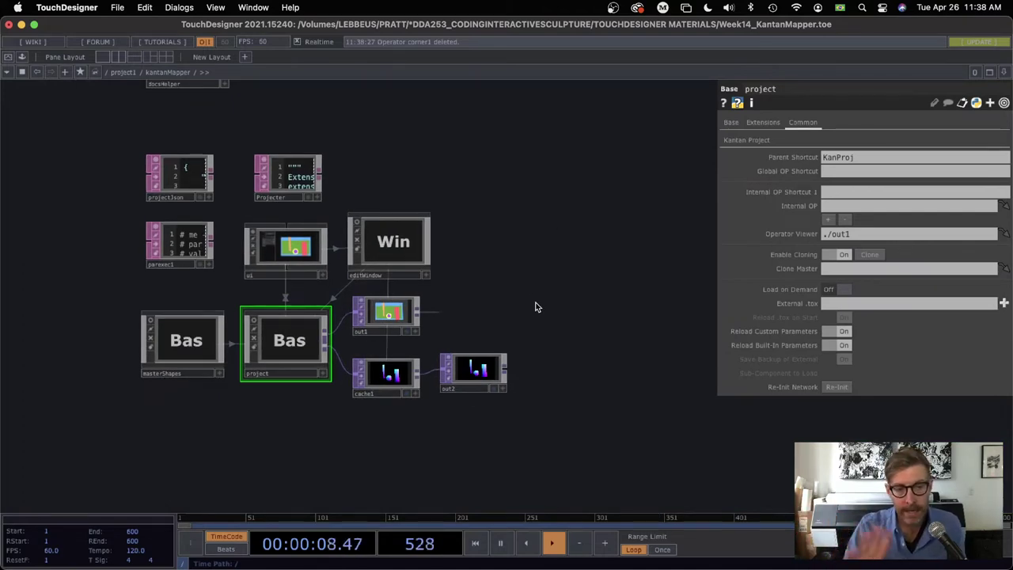
scroll(534, 306, down, 3)
scroll(533, 305, down, 2)
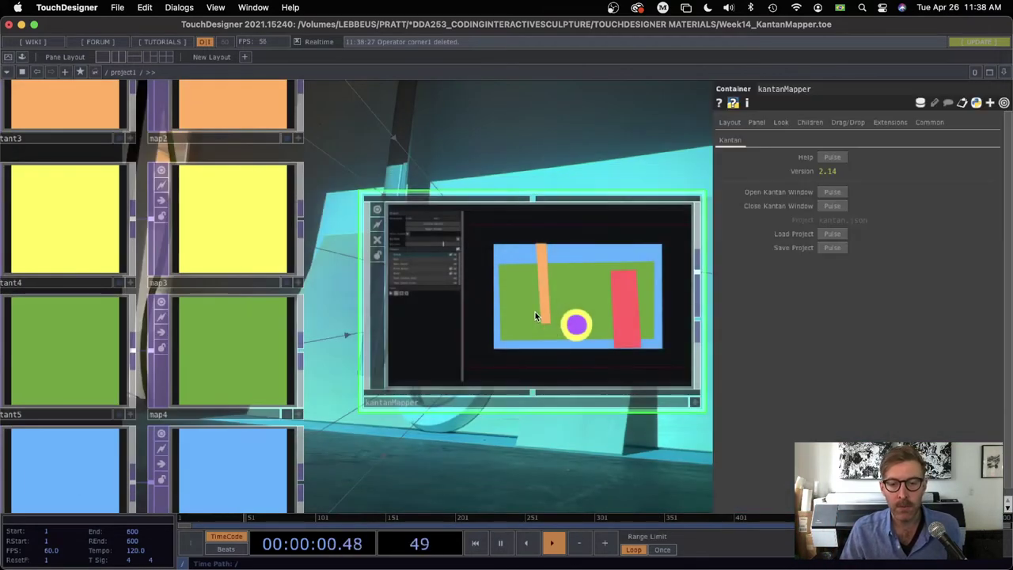
drag(586, 461, 328, 382)
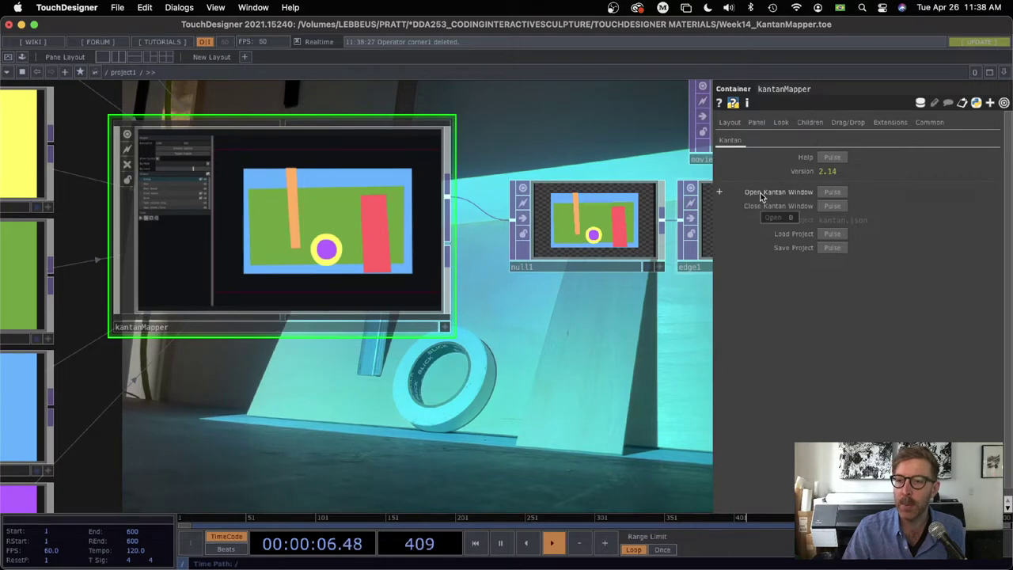
Pulse Open Kantan Window, then centre and enlarge the 1280x800 editWindow.
click(832, 192)
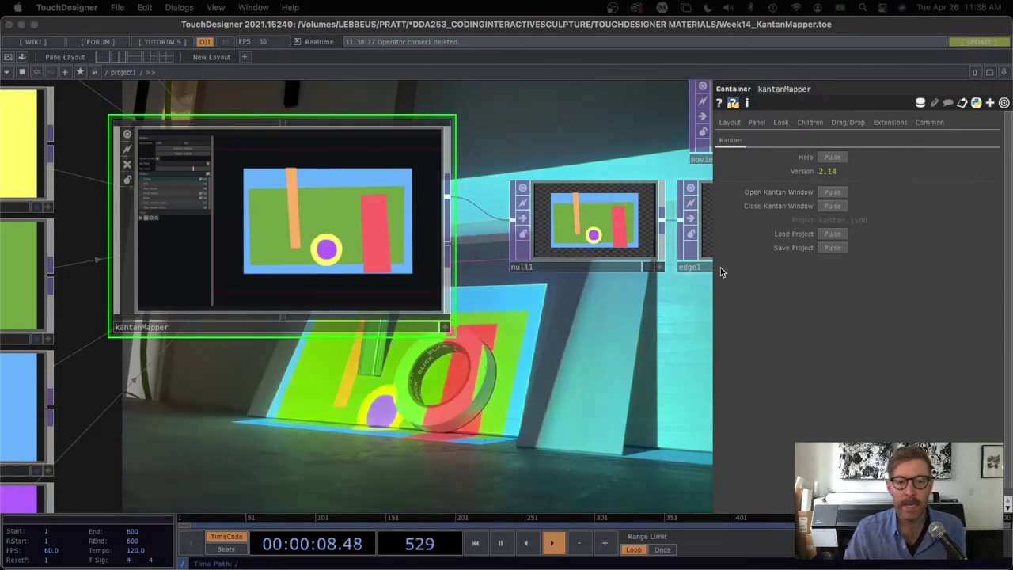
drag(0, 91, 528, 43)
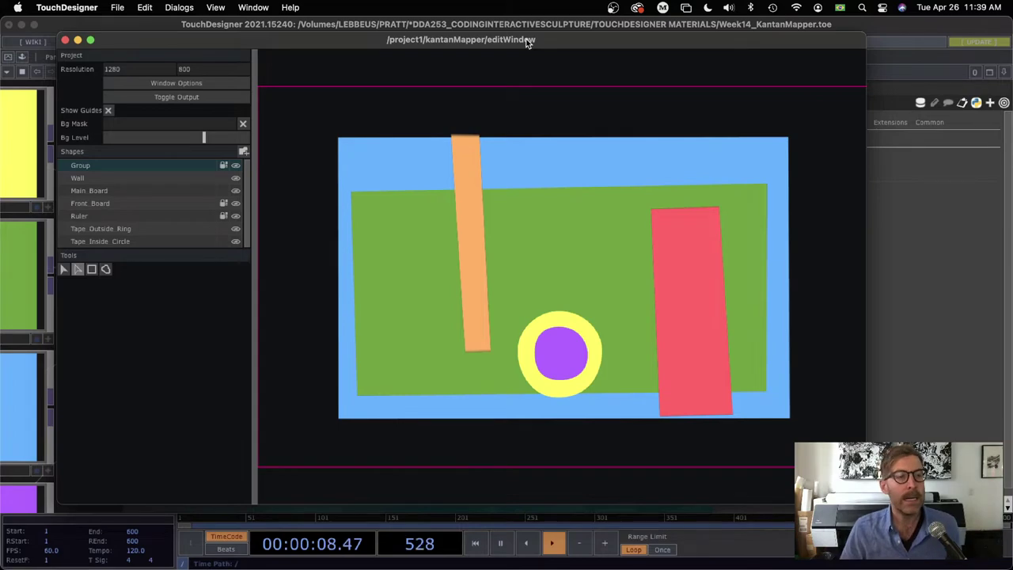
mouse_move(346, 39)
mouse_down()
mouse_move(332, 48)
mouse_move(343, 41)
mouse_up()
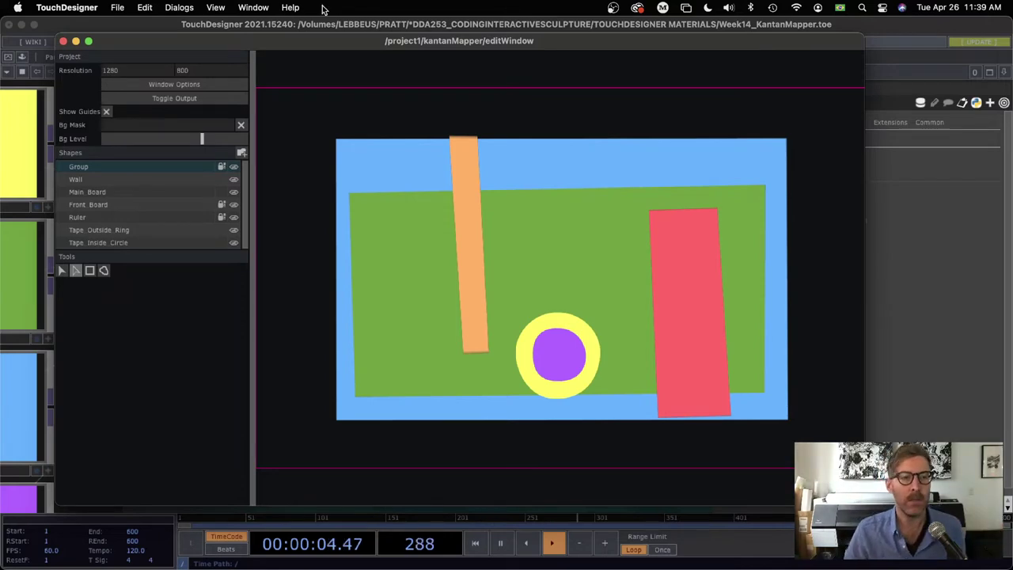
drag(320, 39, 266, 11)
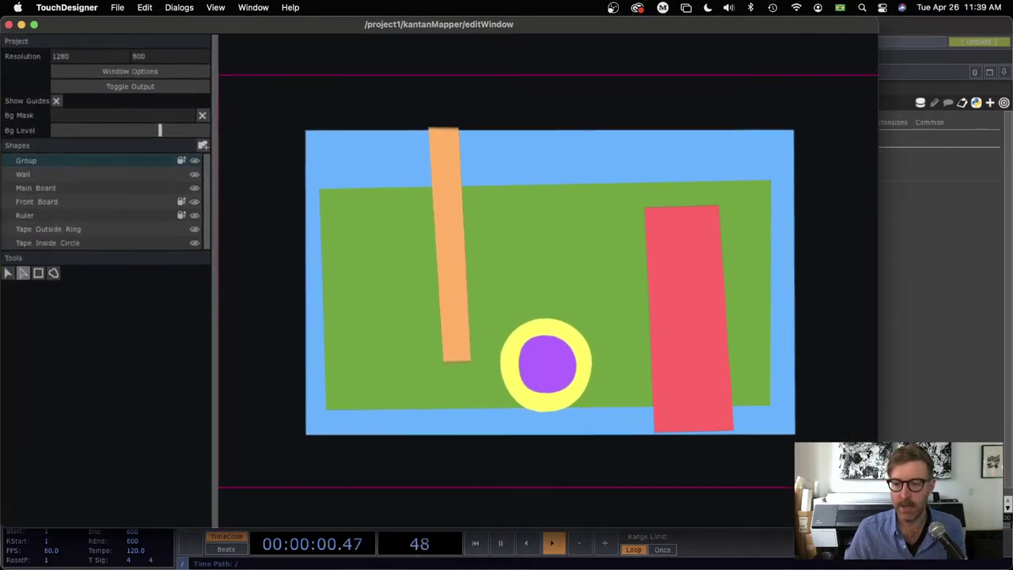
mouse_move(221, 30)
mouse_down()
mouse_move(246, 22)
mouse_move(222, 11)
mouse_up()
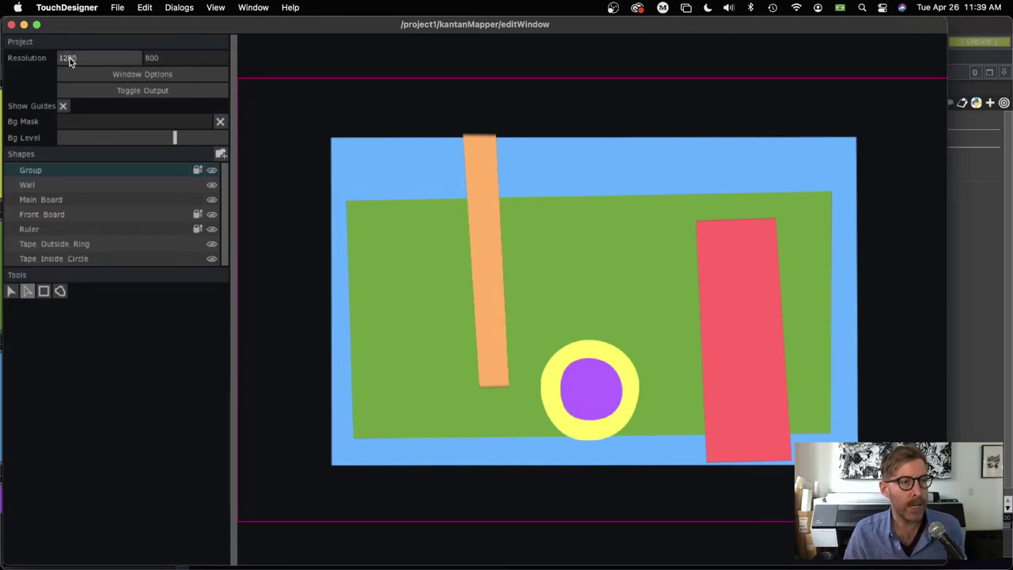
Open Window Options, then centre and enlarge the window1 panel showing onScreen, monitor 0, Fill.
click(134, 75)
drag(129, 28, 455, 28)
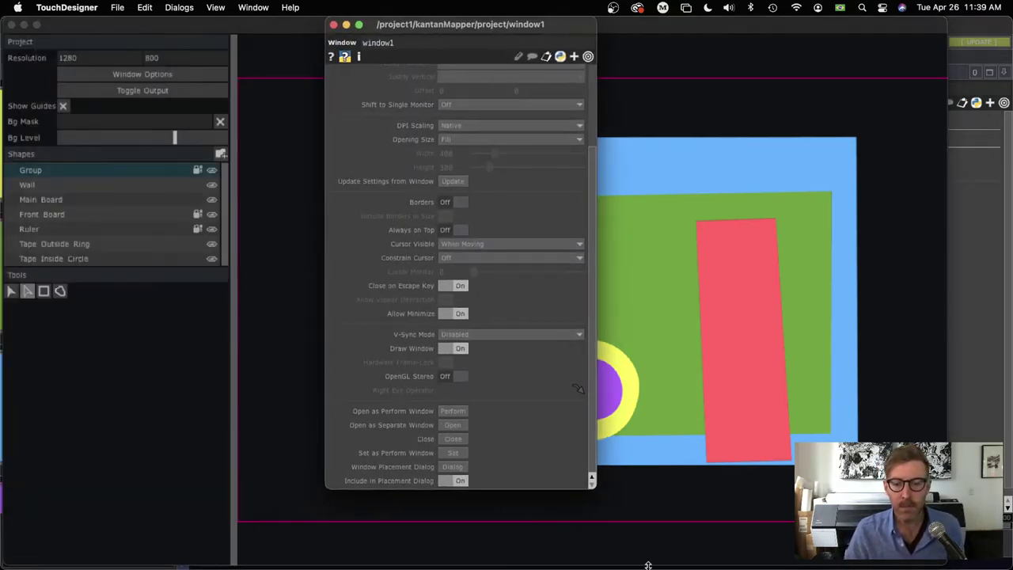
drag(597, 487, 685, 566)
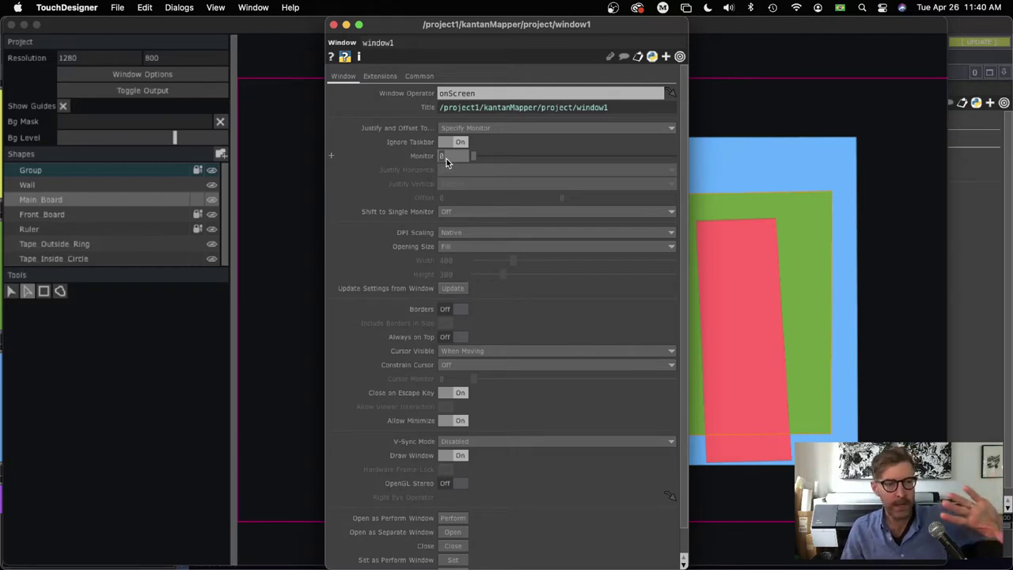
mouse_move(736, 558)
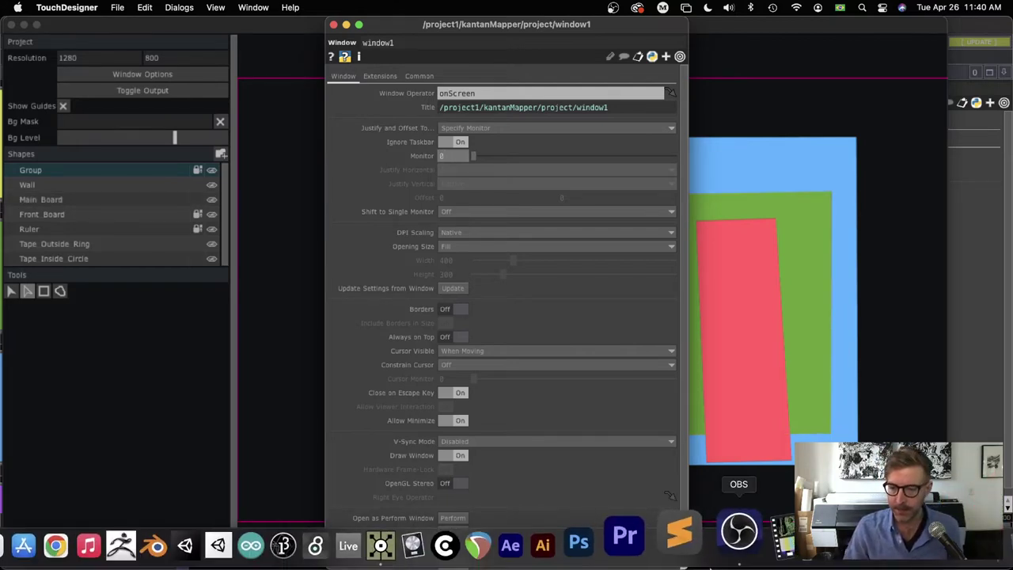
click(673, 545)
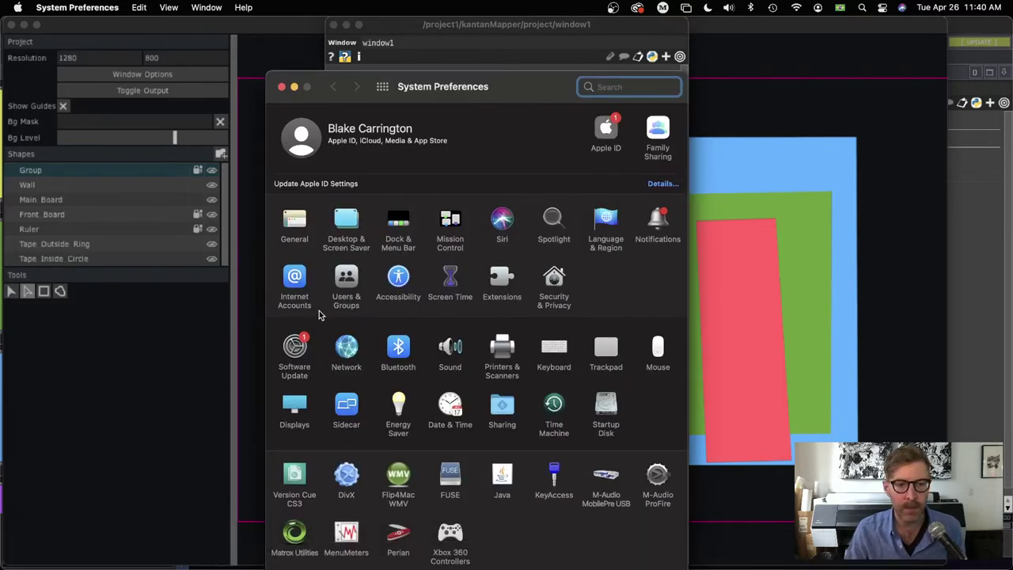
click(295, 404)
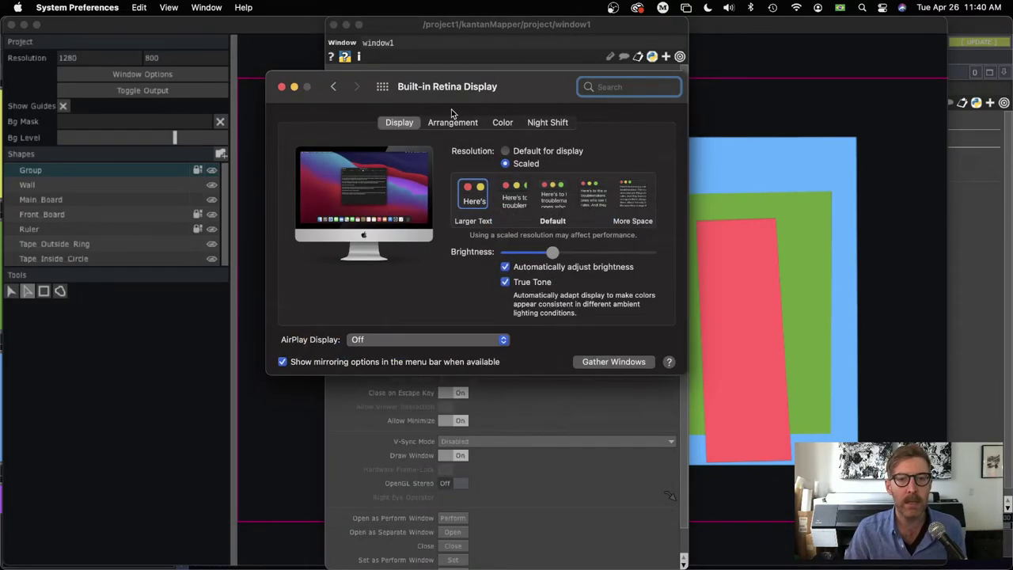
click(516, 96)
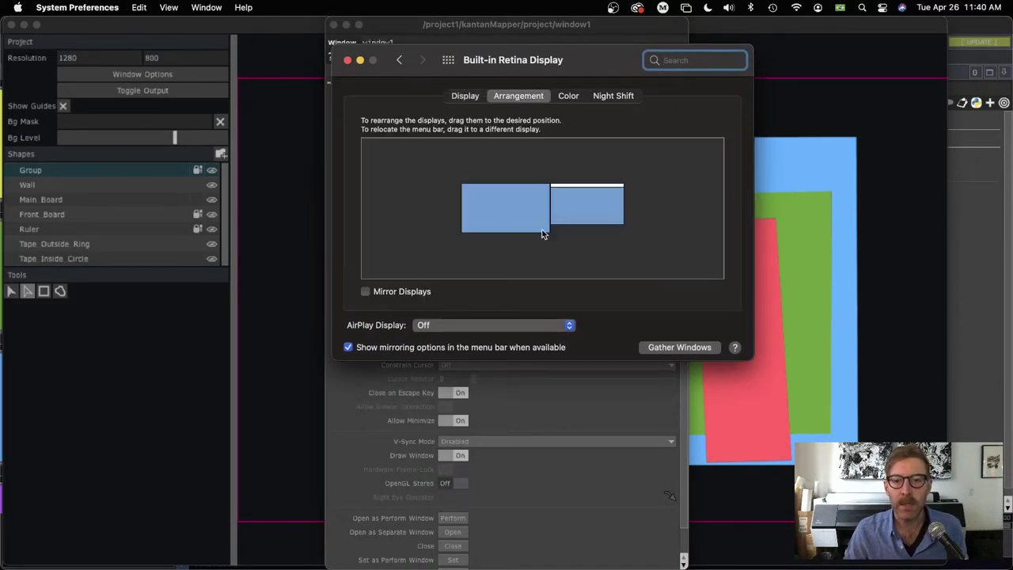
click(493, 196)
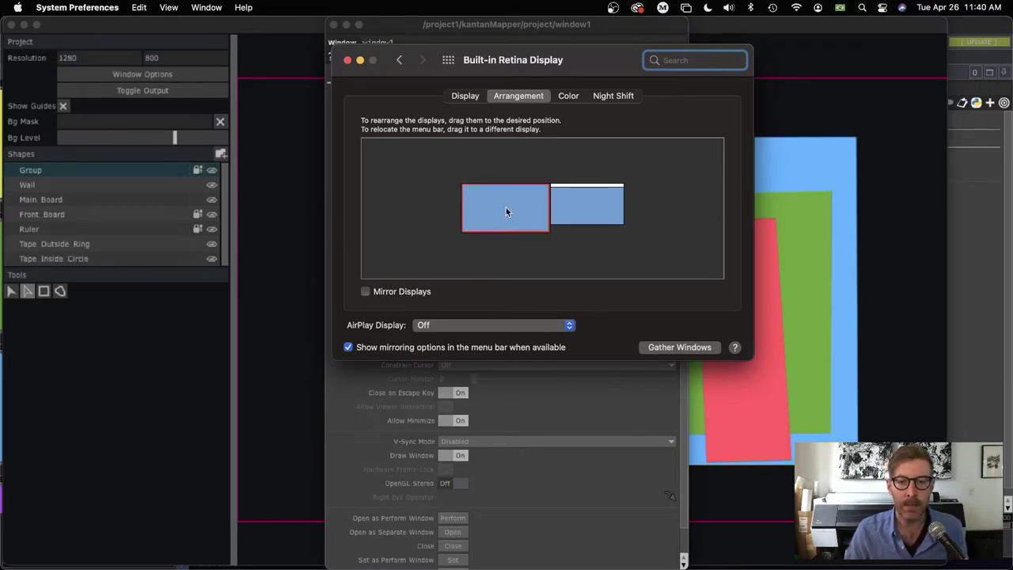
click(594, 206)
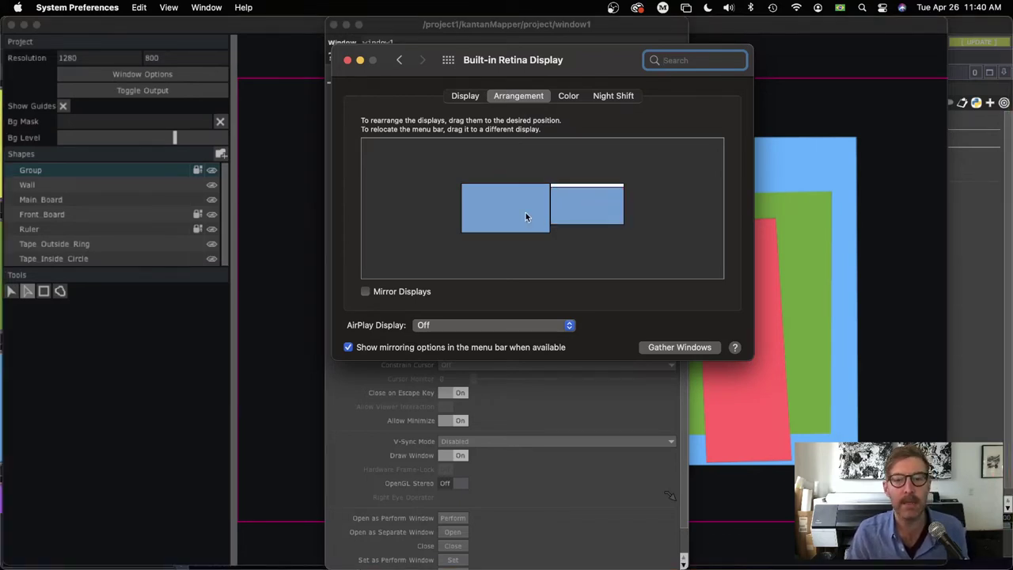
click(504, 211)
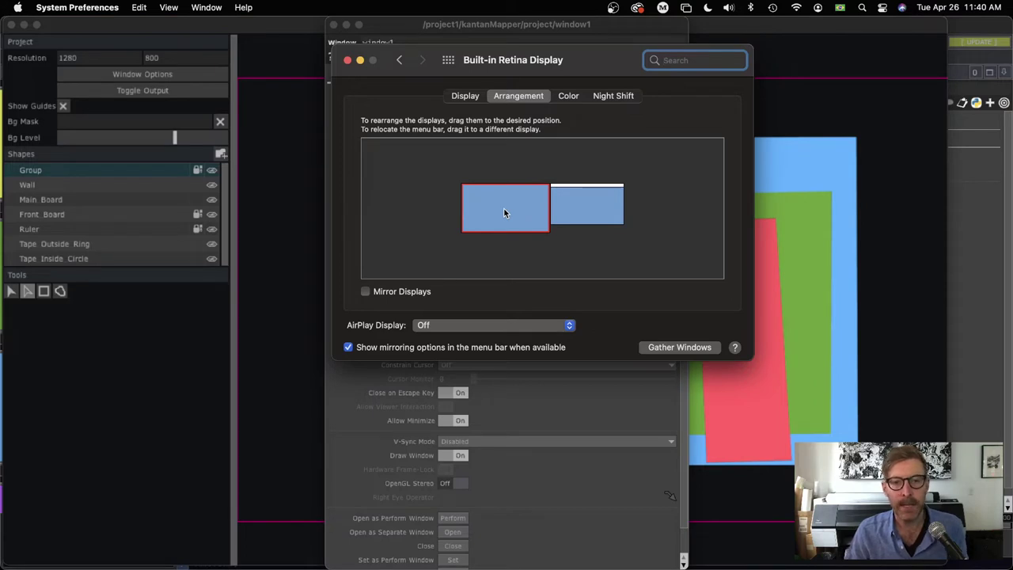
click(347, 60)
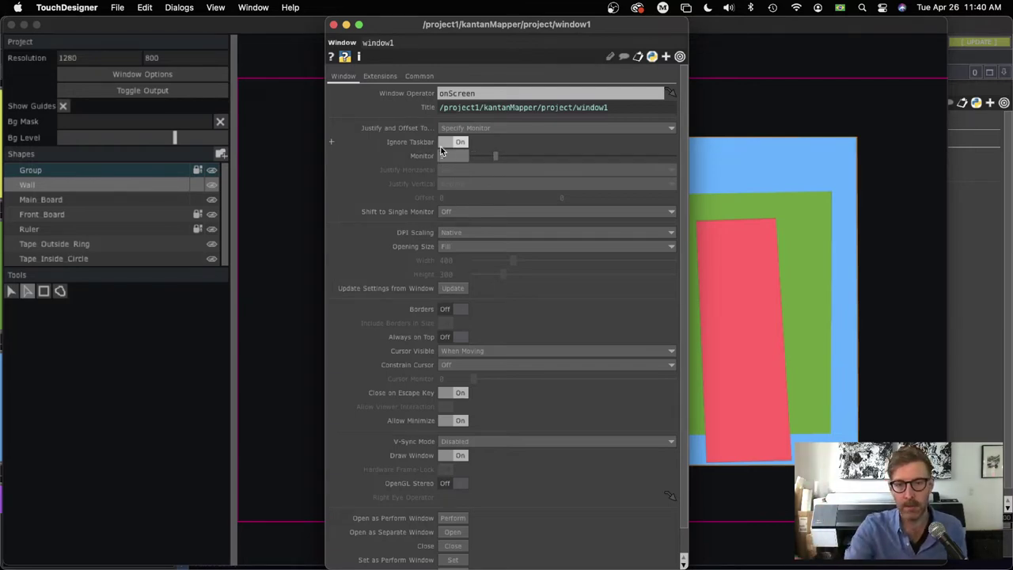
Set monitor to 1, try Automatic opening size, revert to Fill, and close the window1 panel.
mouse_move(442, 153)
mouse_down()
mouse_move(460, 176)
mouse_move(426, 162)
mouse_up()
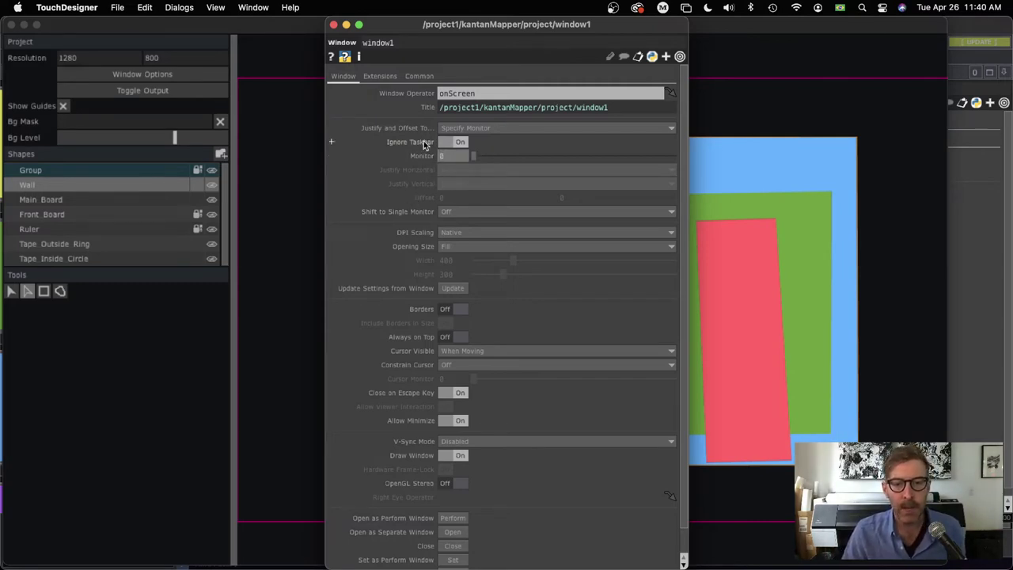
click(461, 247)
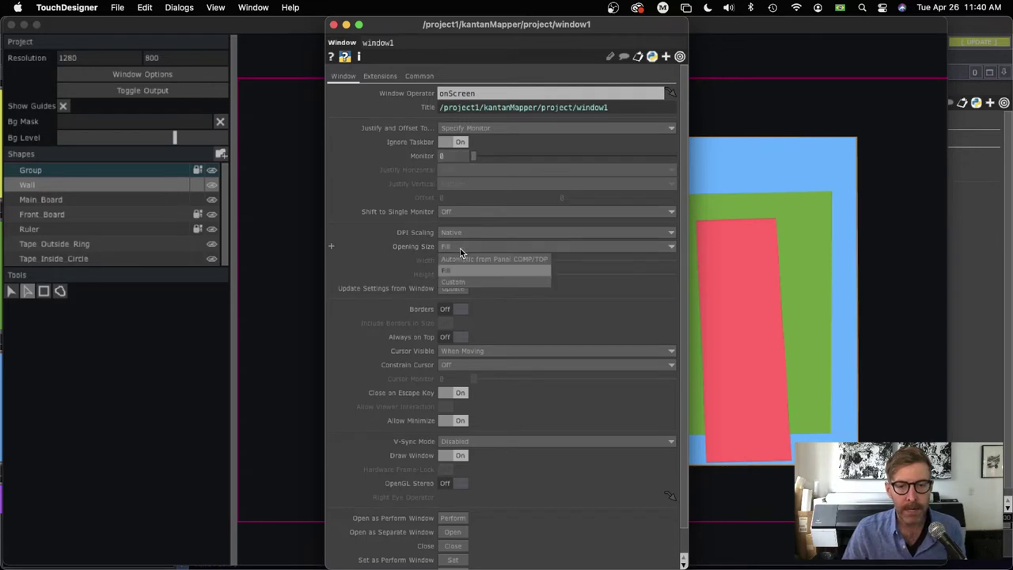
click(452, 260)
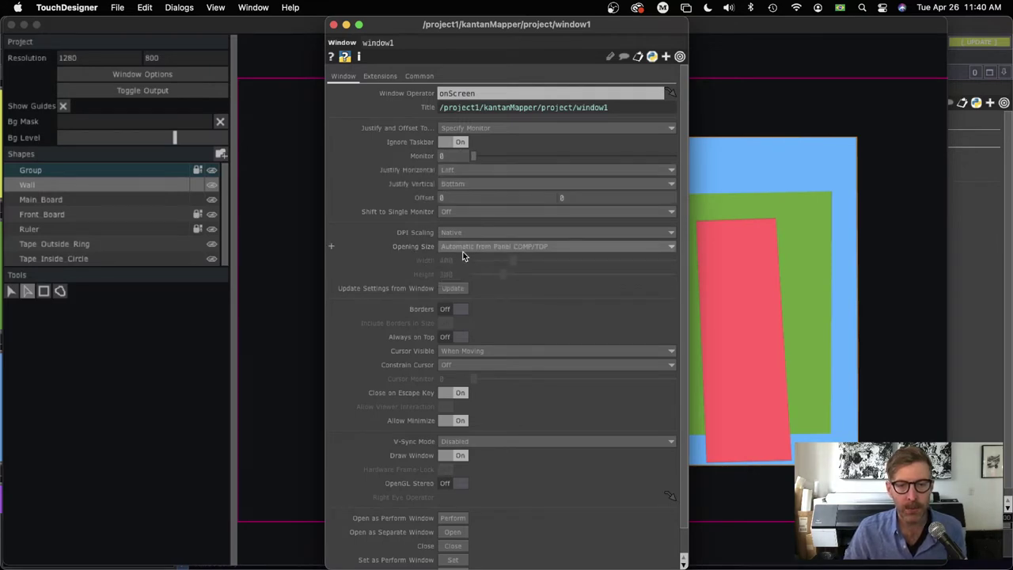
click(461, 249)
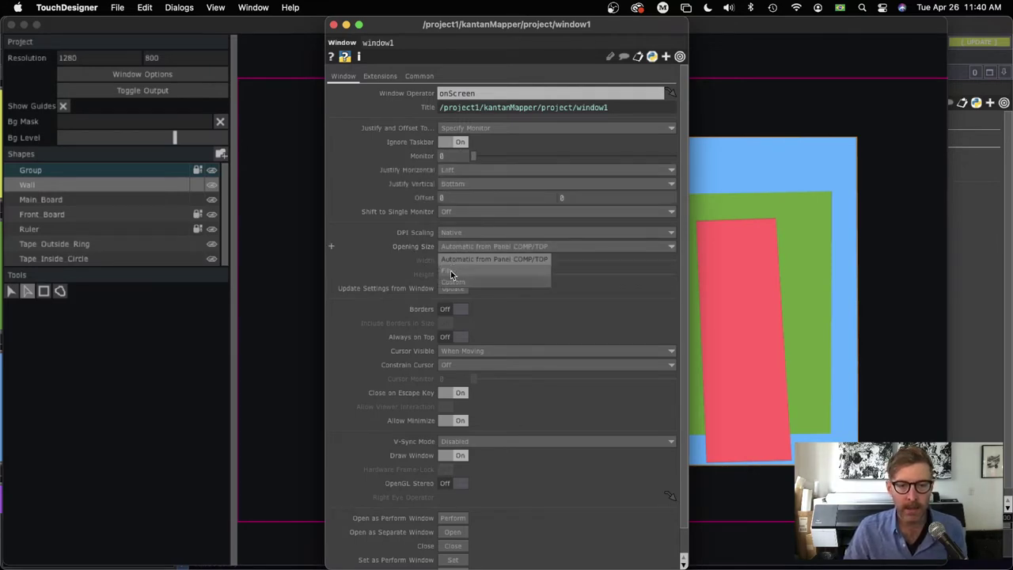
click(452, 274)
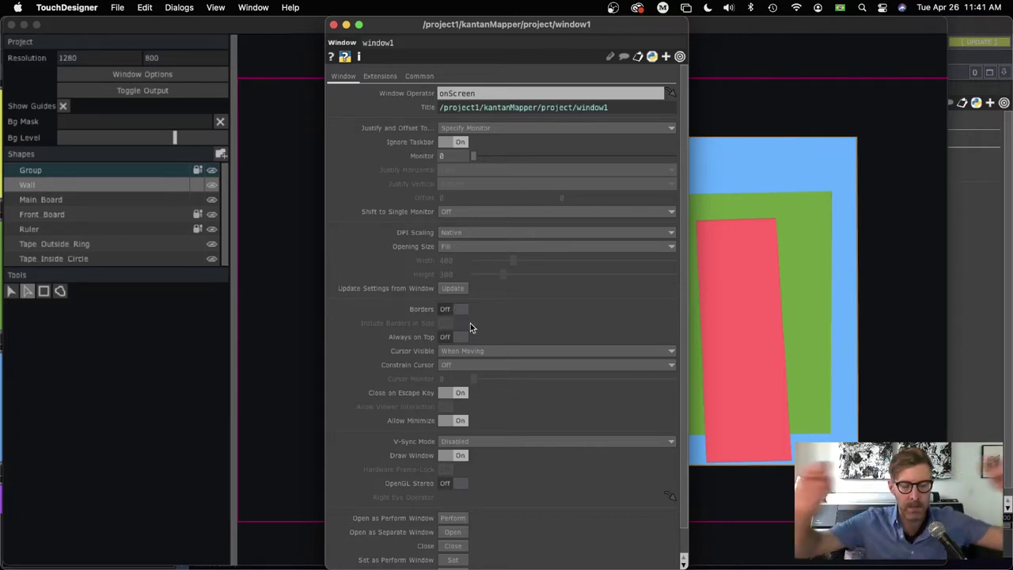
scroll(468, 262, down, 2)
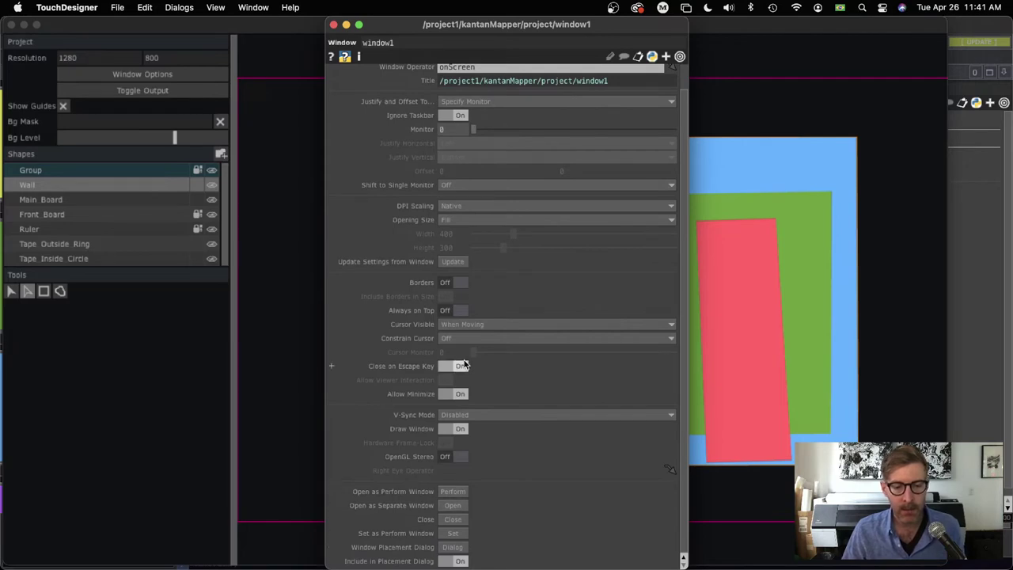
scroll(473, 367, up, 2)
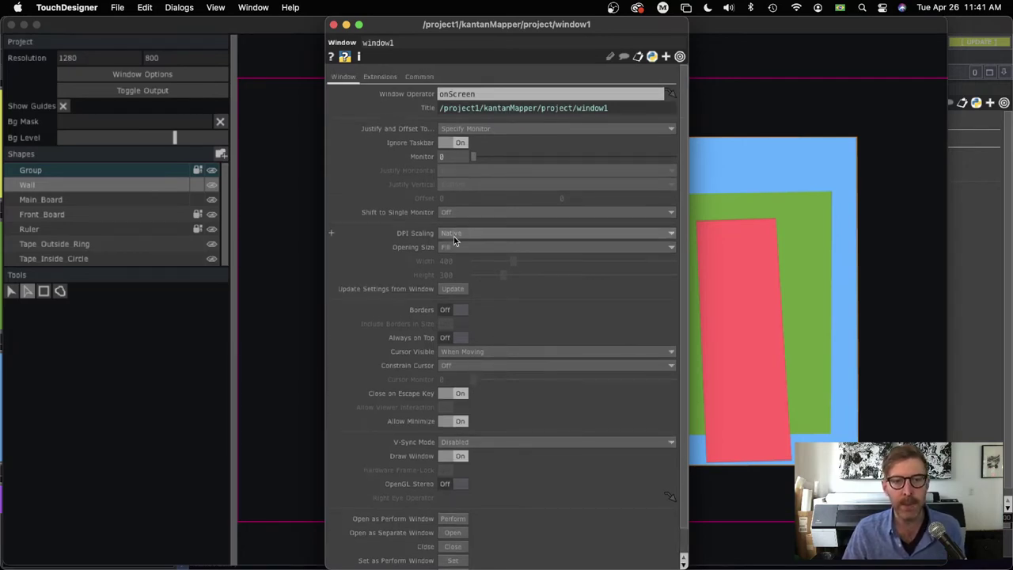
click(334, 26)
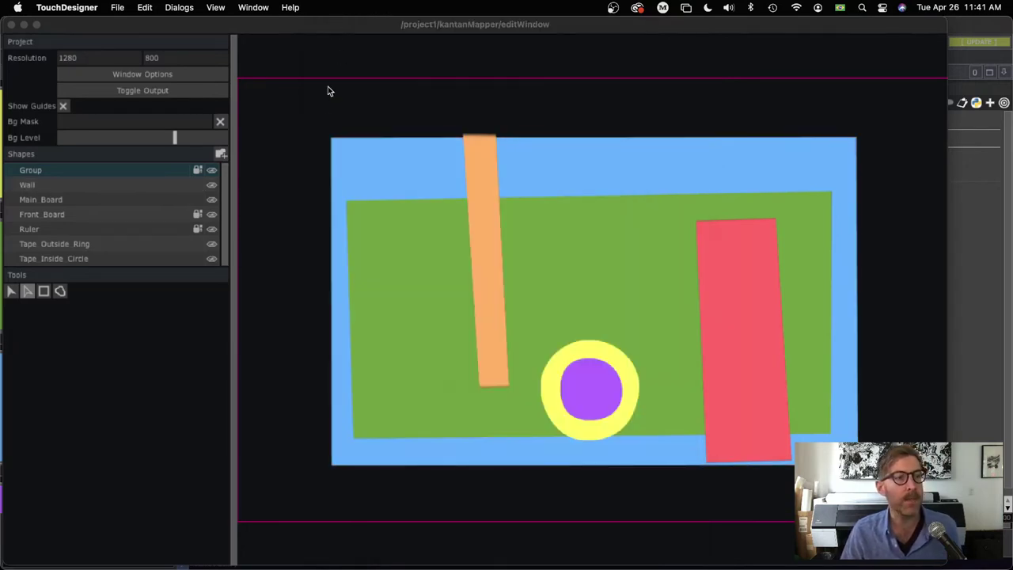
Toggle the mapped projection on and off repeatedly to compare, then make the editWindow full screen.
click(133, 93)
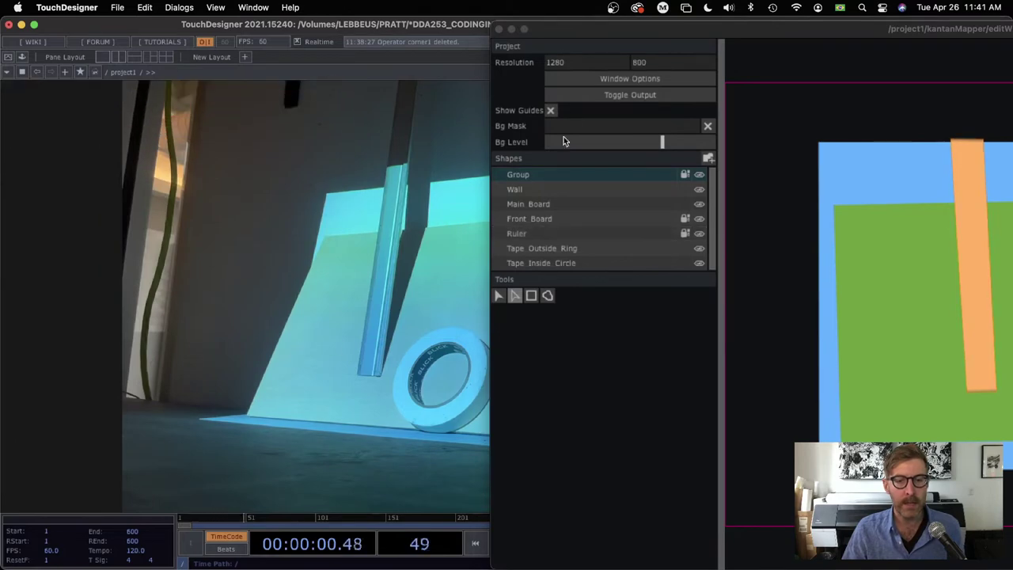
drag(567, 30, 736, 30)
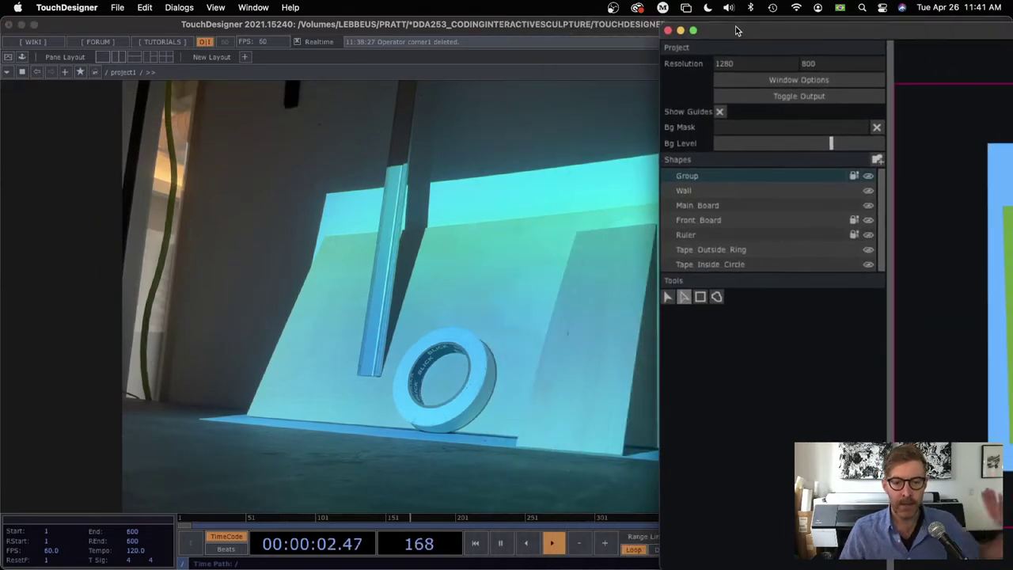
click(794, 97)
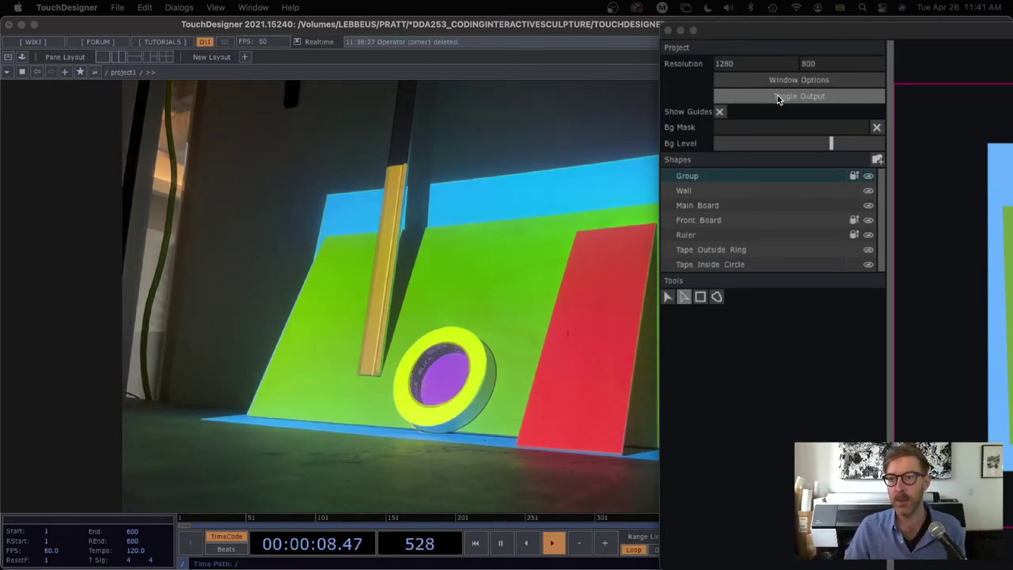
click(778, 95)
click(776, 96)
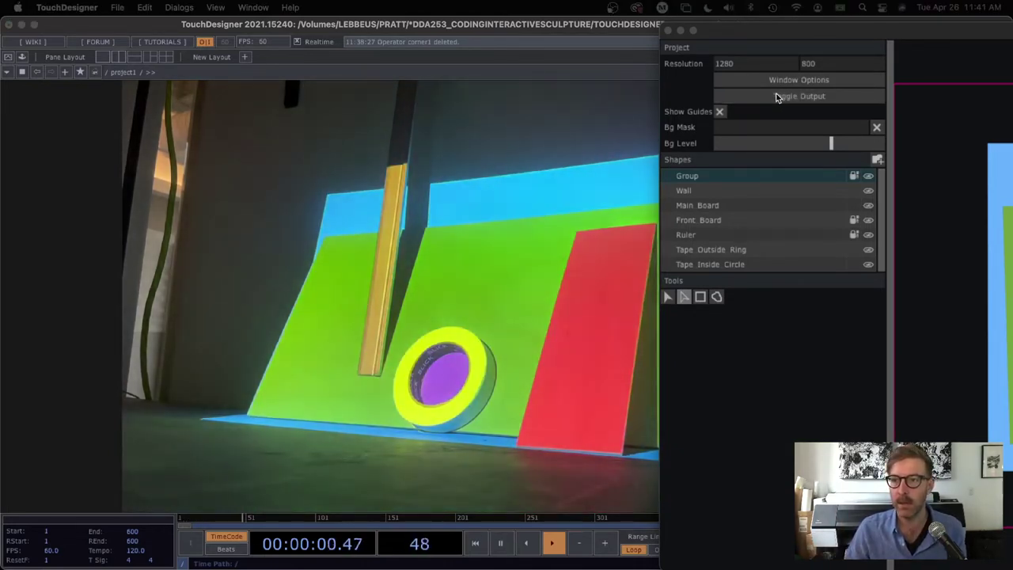
click(782, 95)
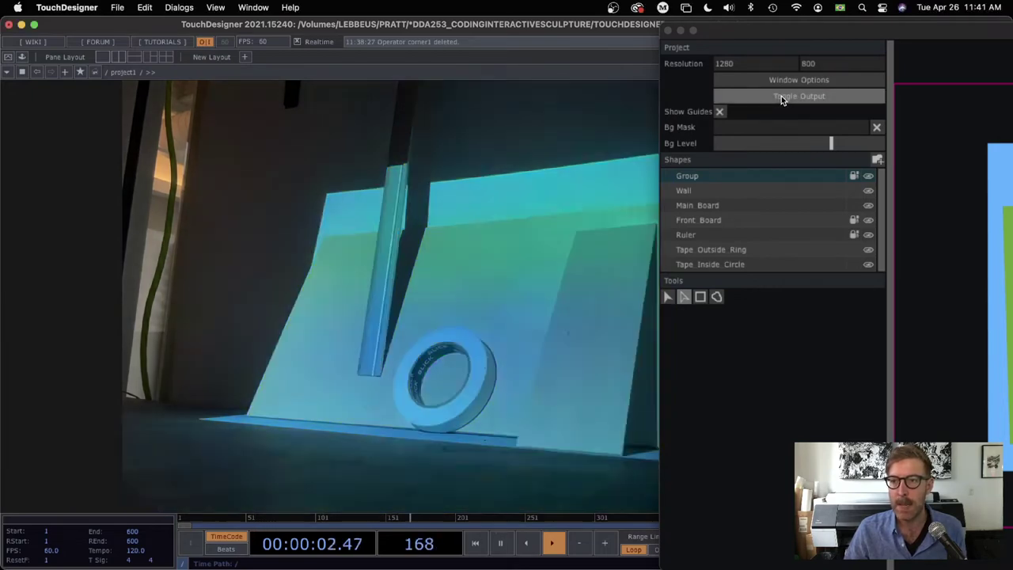
click(781, 95)
click(802, 82)
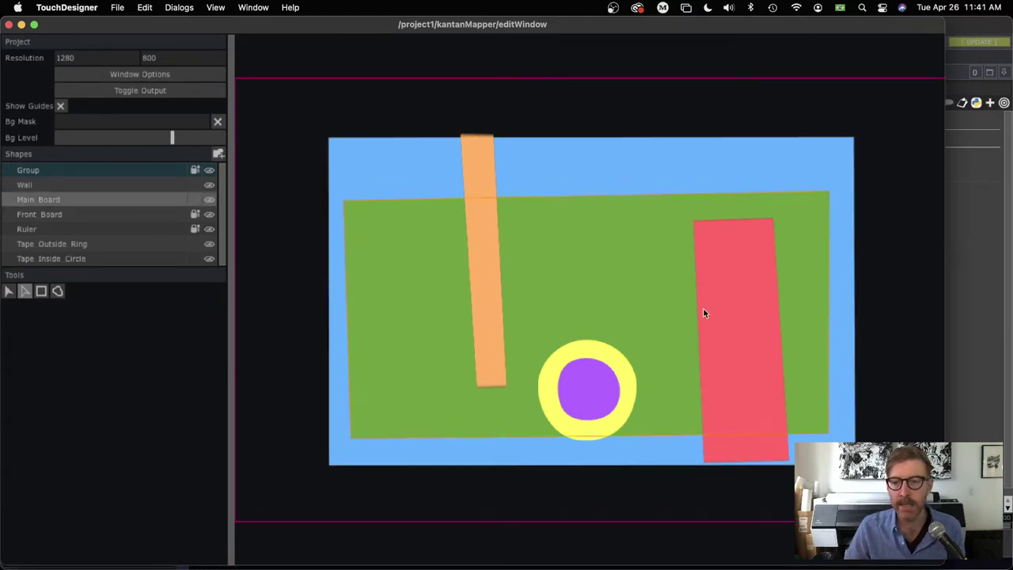
Select the red Front Board shape and float the shrunk editor toward the upper right.
click(728, 261)
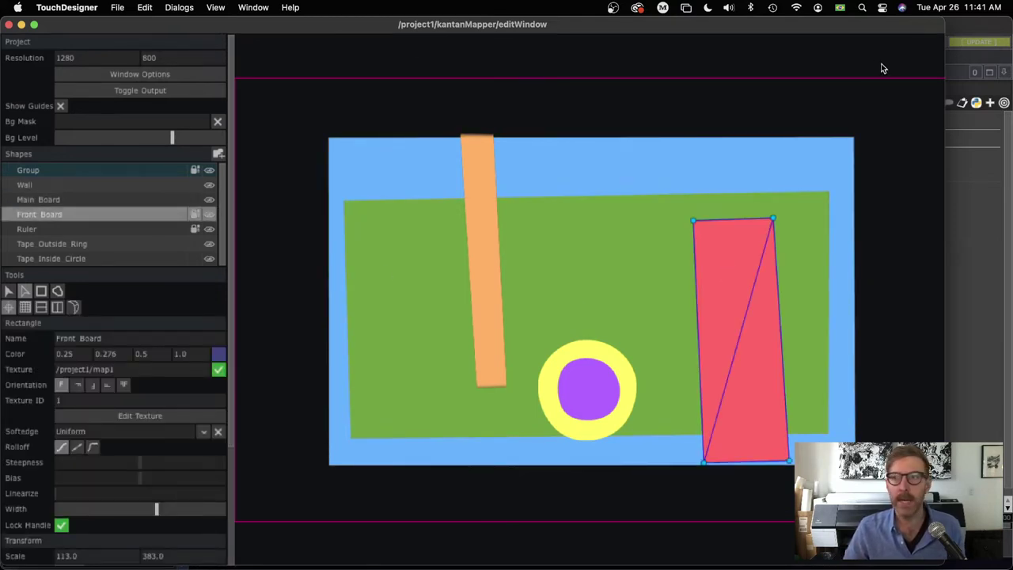
drag(881, 24, 960, 68)
click(642, 179)
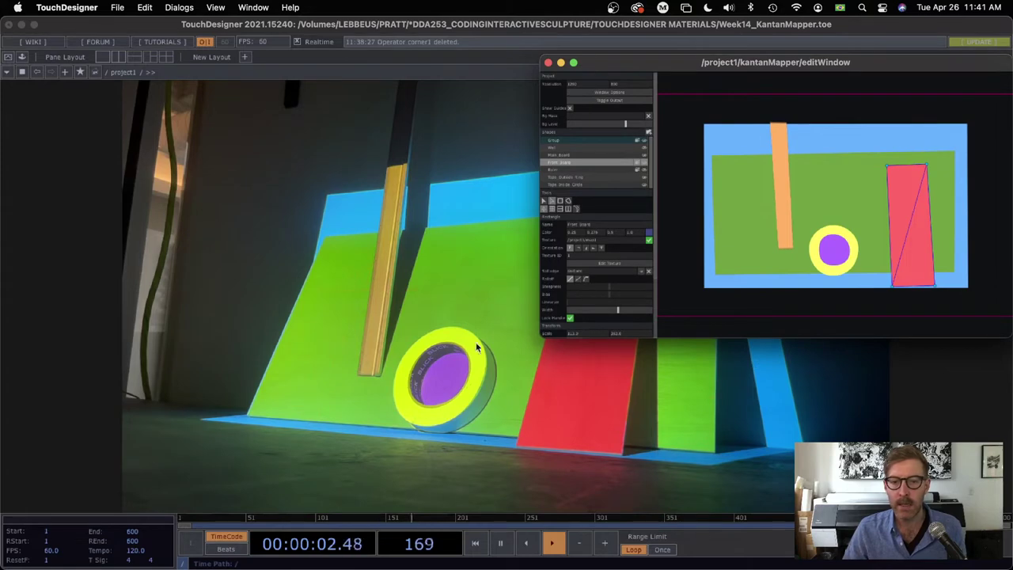
drag(856, 61, 356, 70)
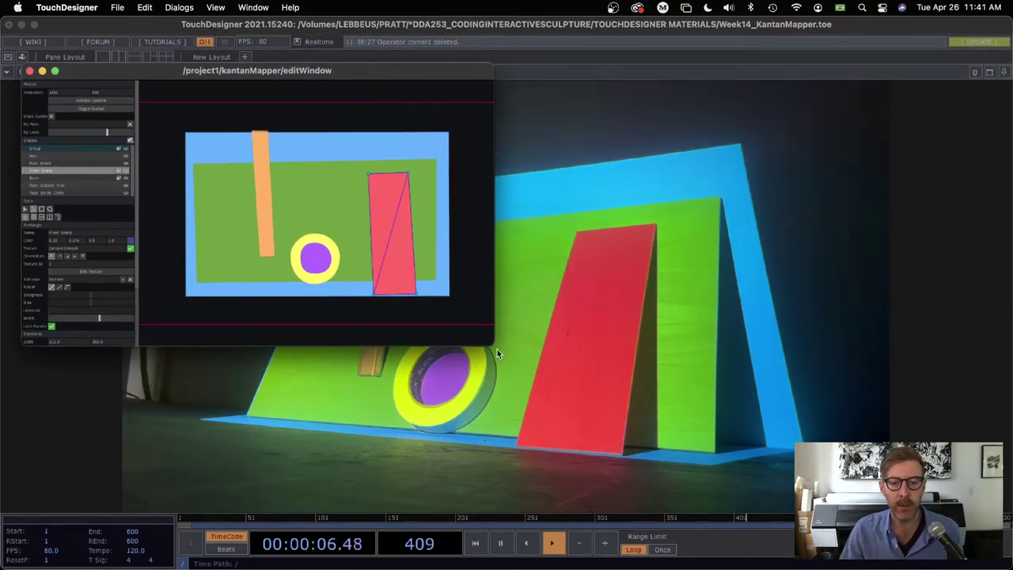
drag(491, 340, 553, 379)
drag(464, 77, 446, 60)
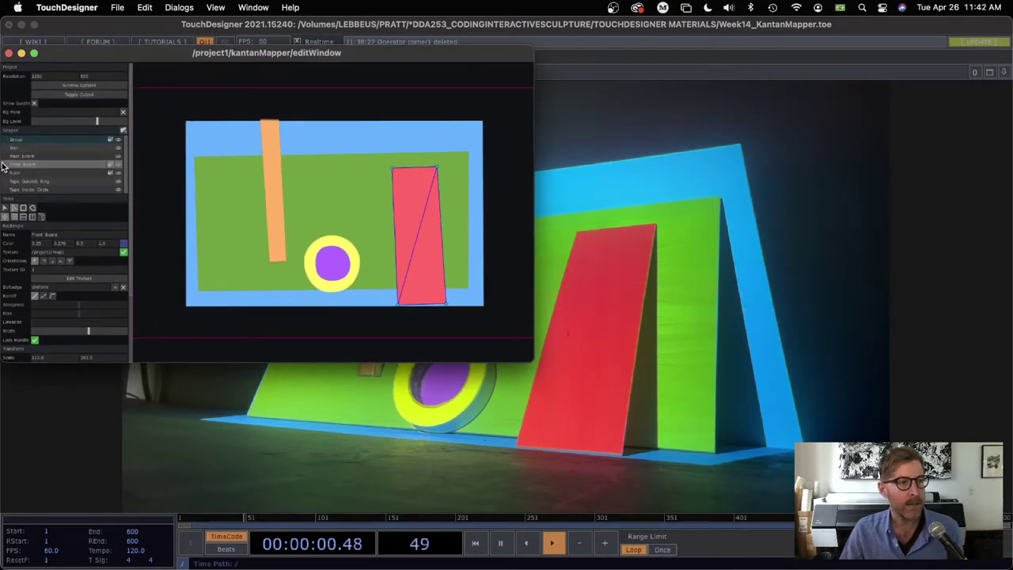
click(30, 165)
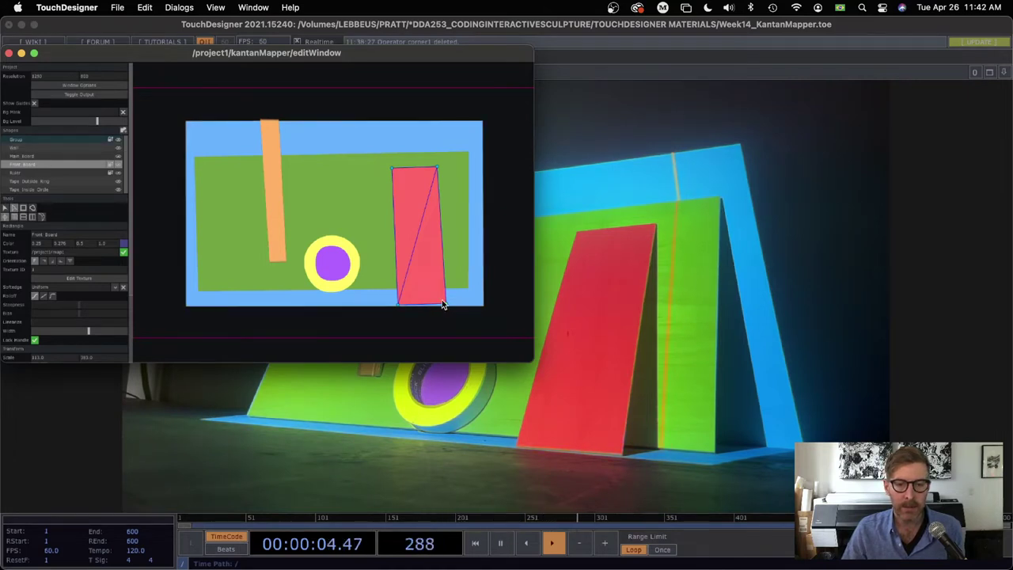
drag(443, 304, 453, 258)
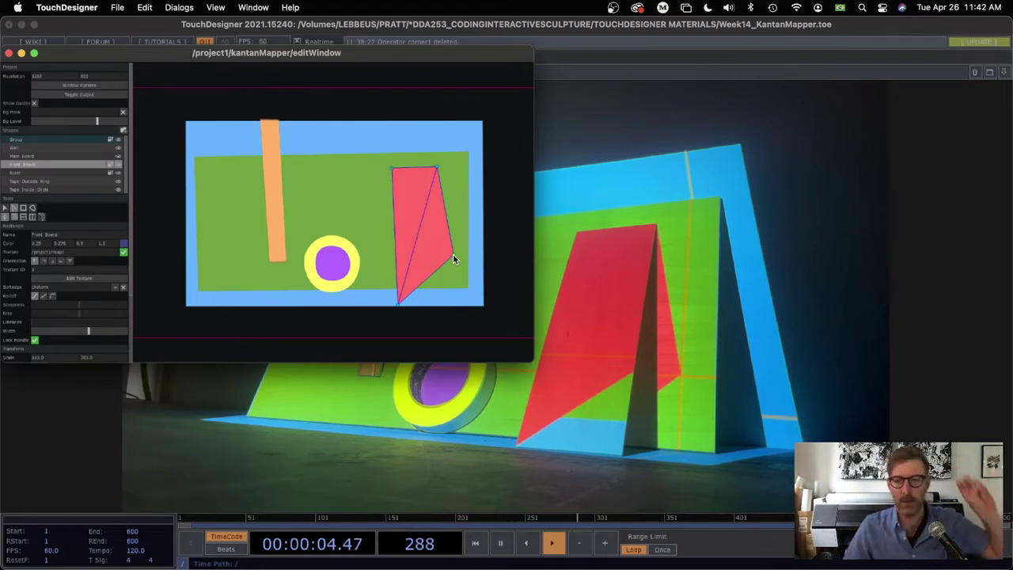
drag(453, 256, 449, 254)
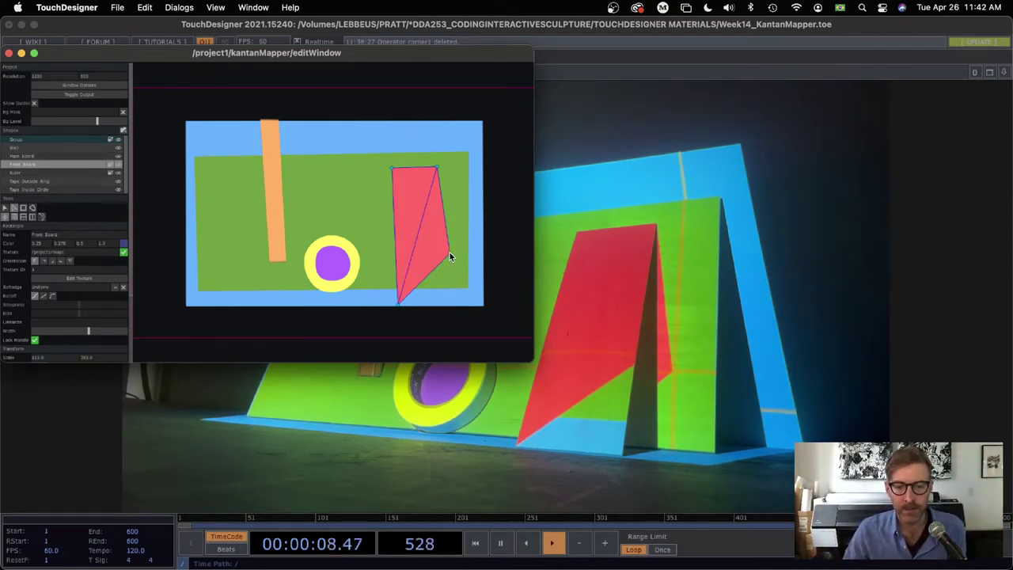
drag(451, 257, 444, 304)
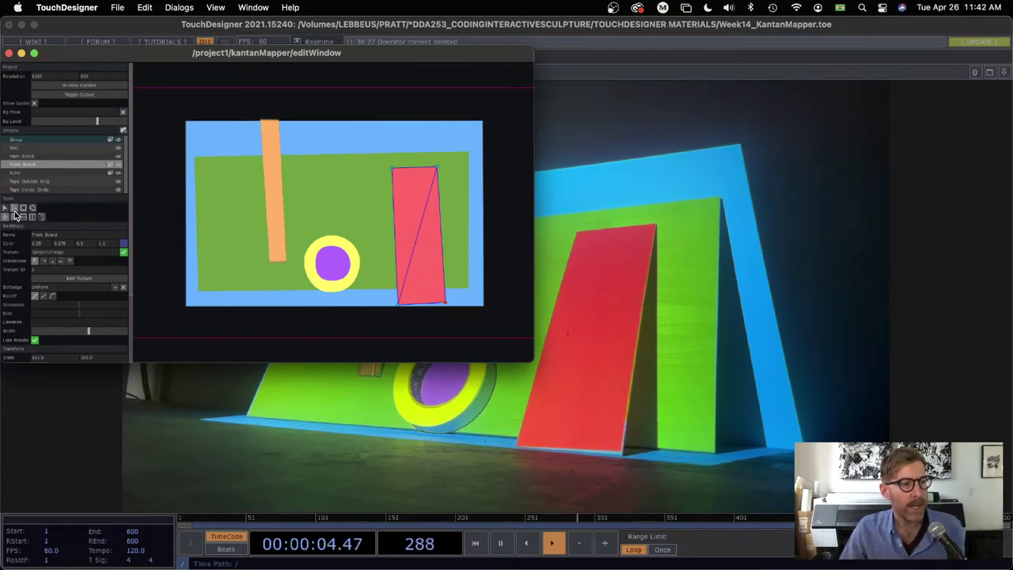
drag(80, 49, 259, 20)
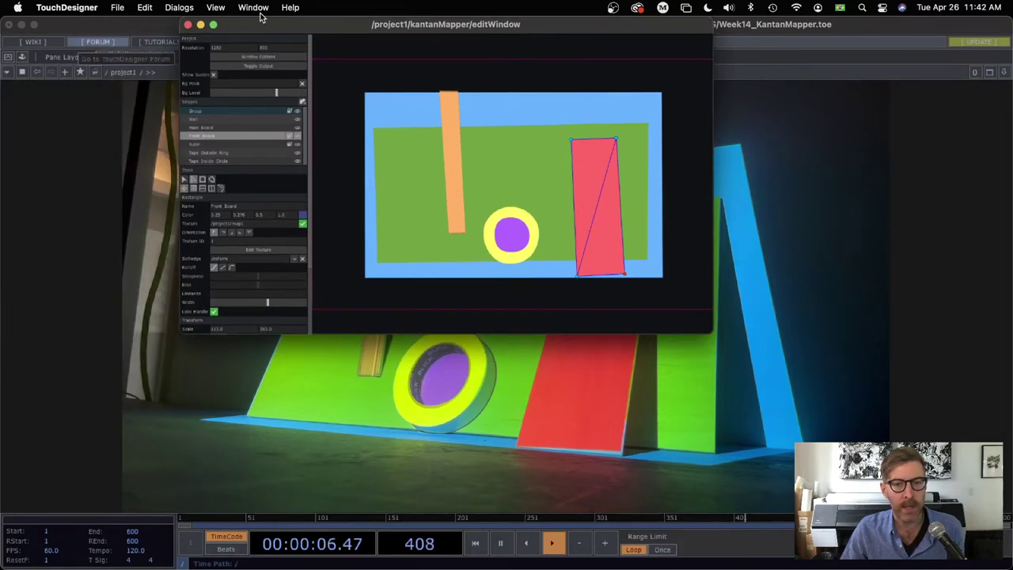
Enlarge the Kantan editor, switch to point-edit mode, and move the editor left to reveal the projection.
drag(712, 324, 999, 491)
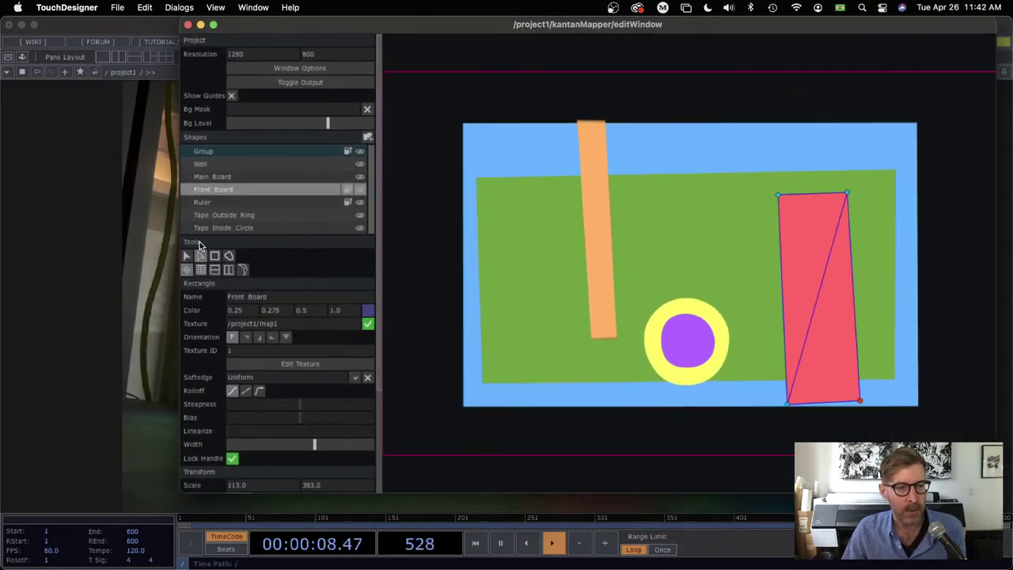
click(199, 255)
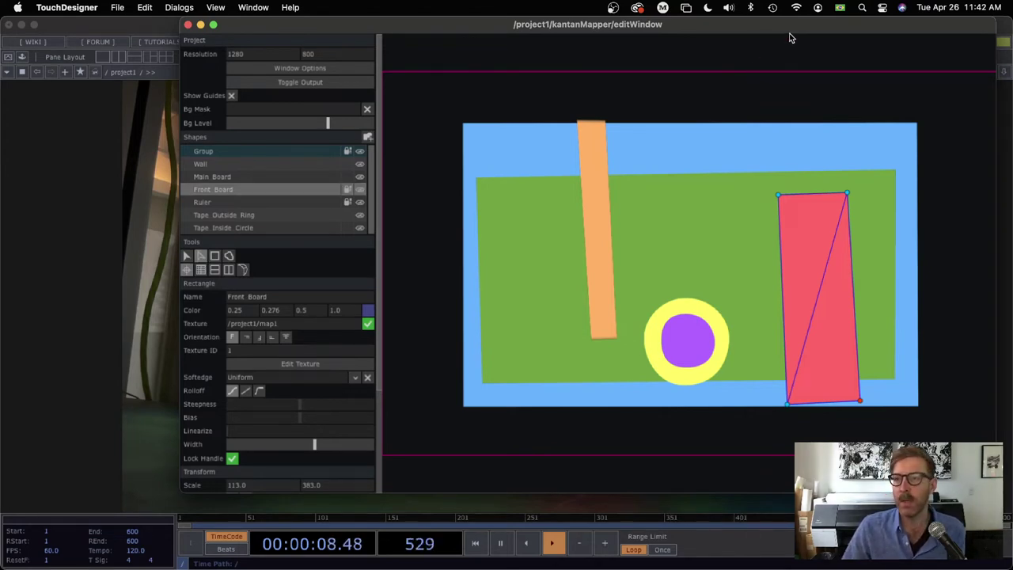
drag(792, 32, 245, 7)
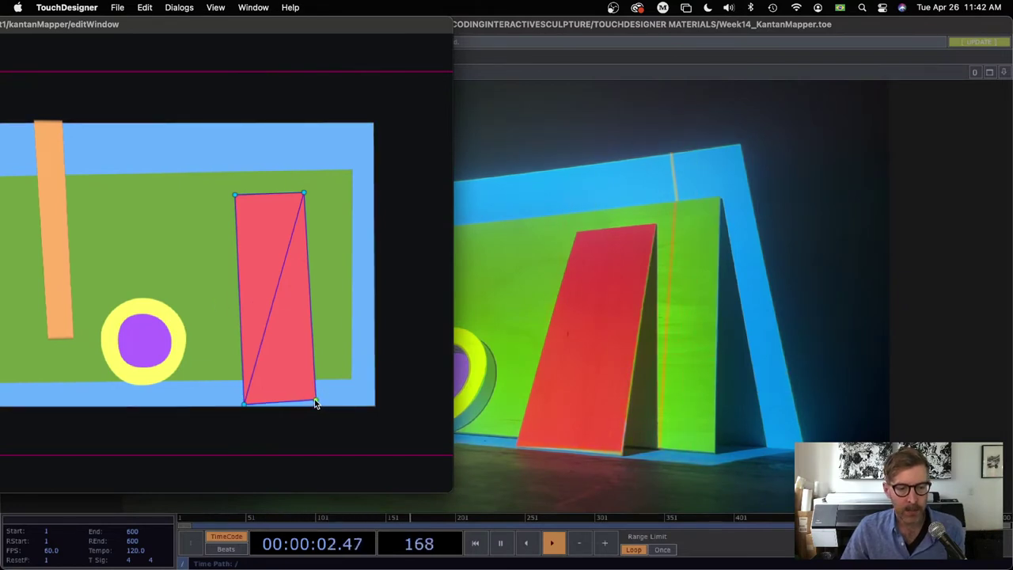
Fit the Front Board's bottom-right corner to the real board's edge, then move the editor down to check it.
drag(314, 399, 310, 394)
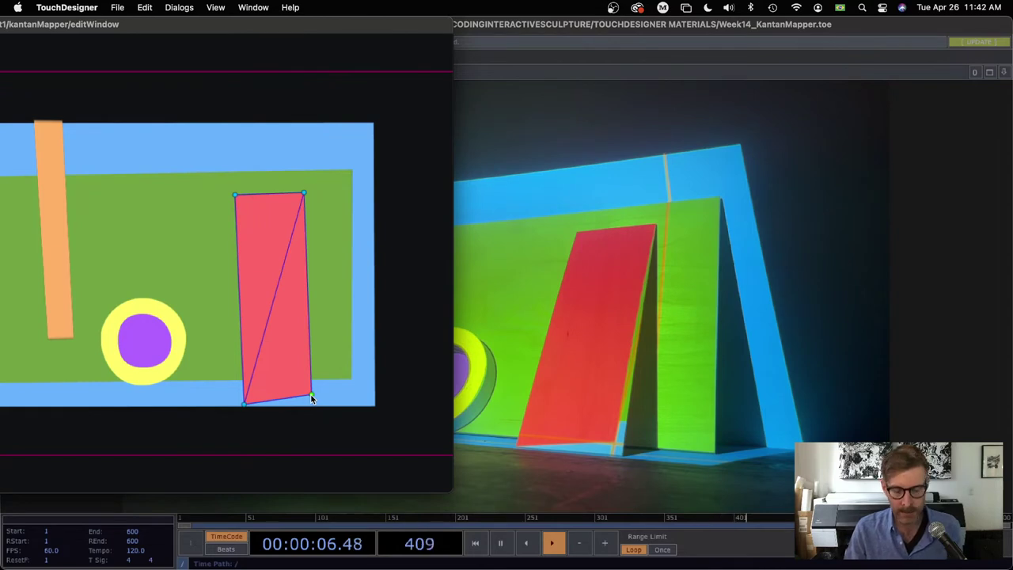
key(Down)
key(Down)
key(Down)
key(Down)
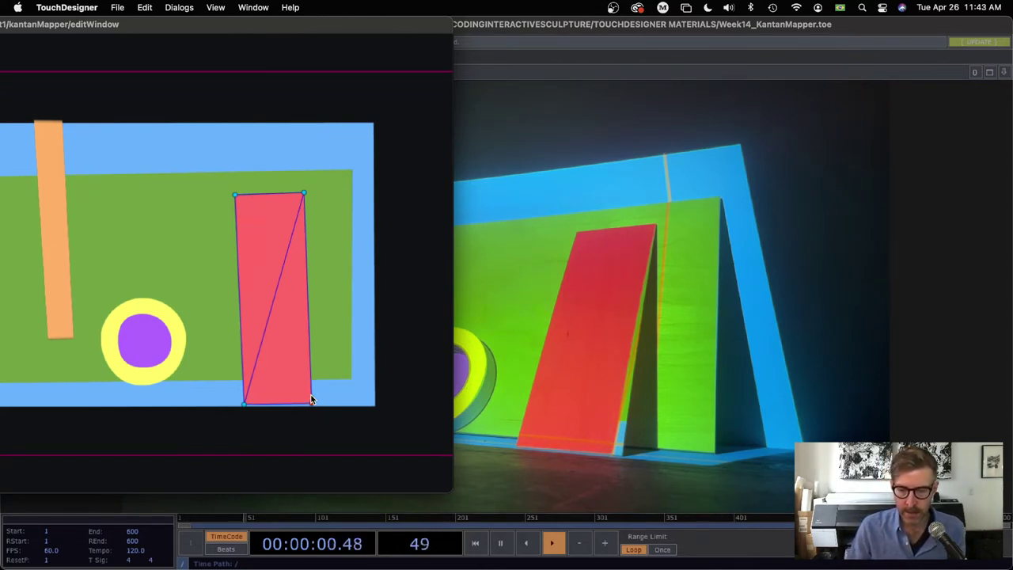
key(Right)
key(Right)
key(Right)
key(Right)
key(Right)
key(Right)
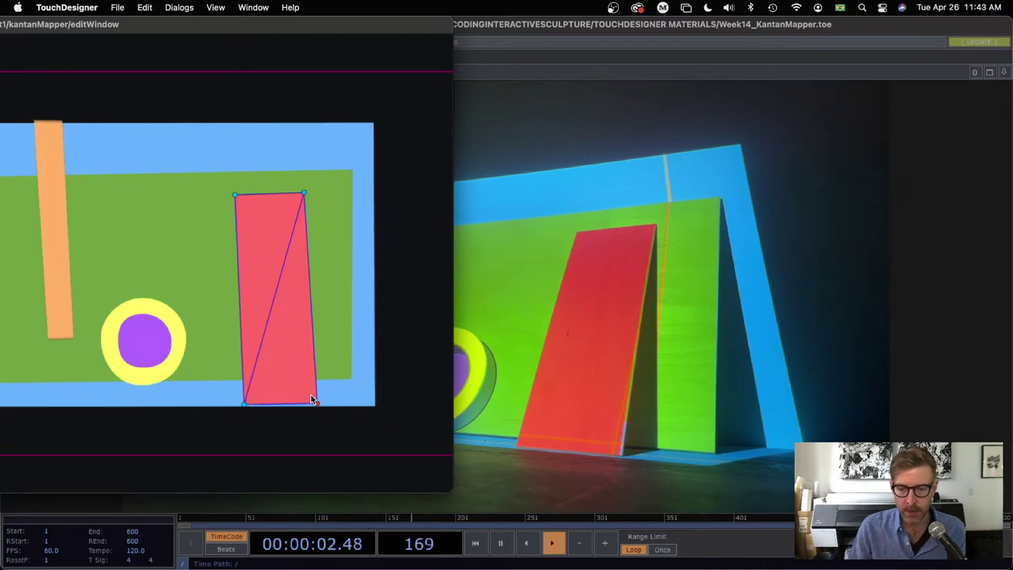
key(Left)
key(Left)
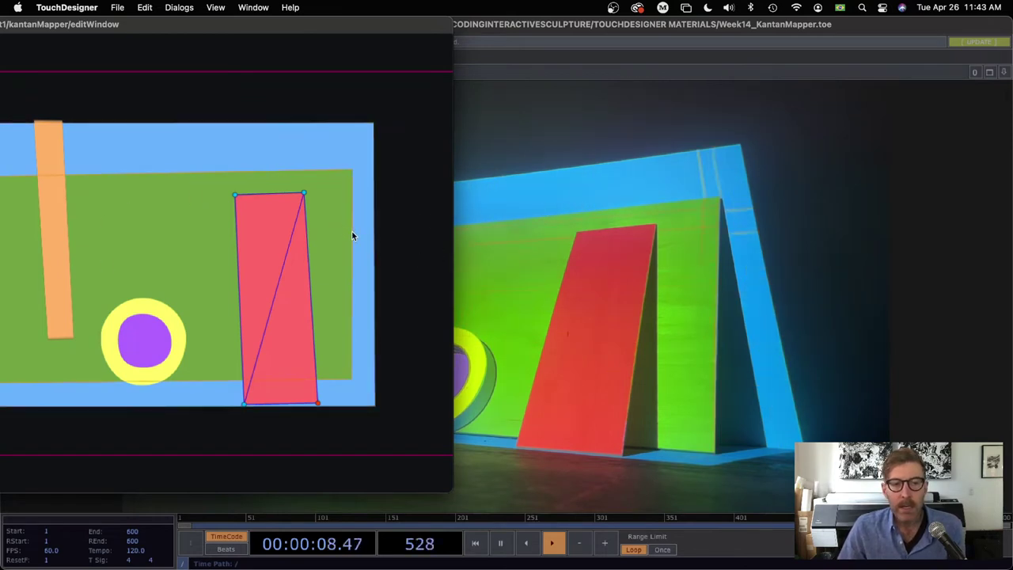
drag(236, 23, 248, 23)
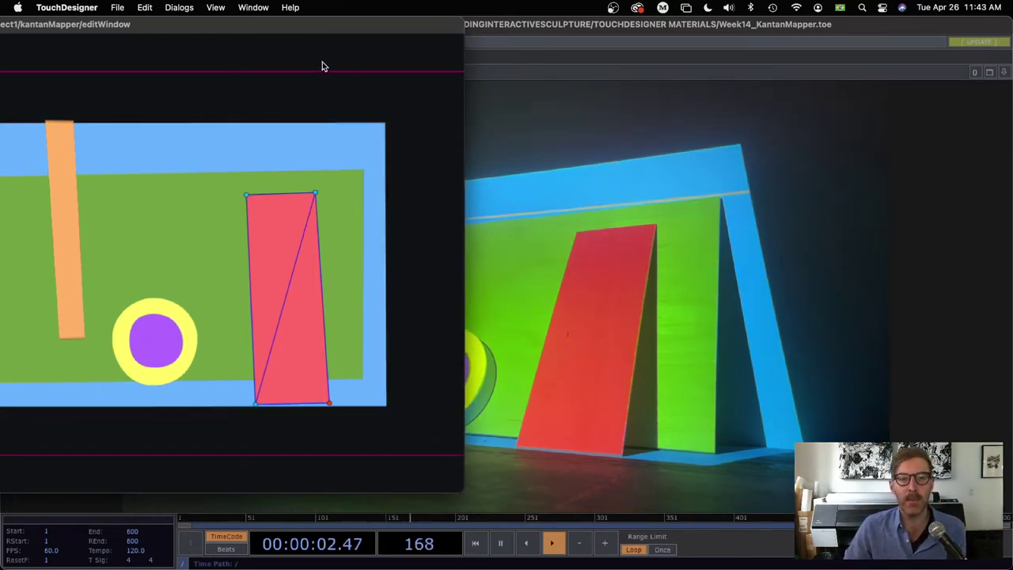
drag(256, 24, 760, 489)
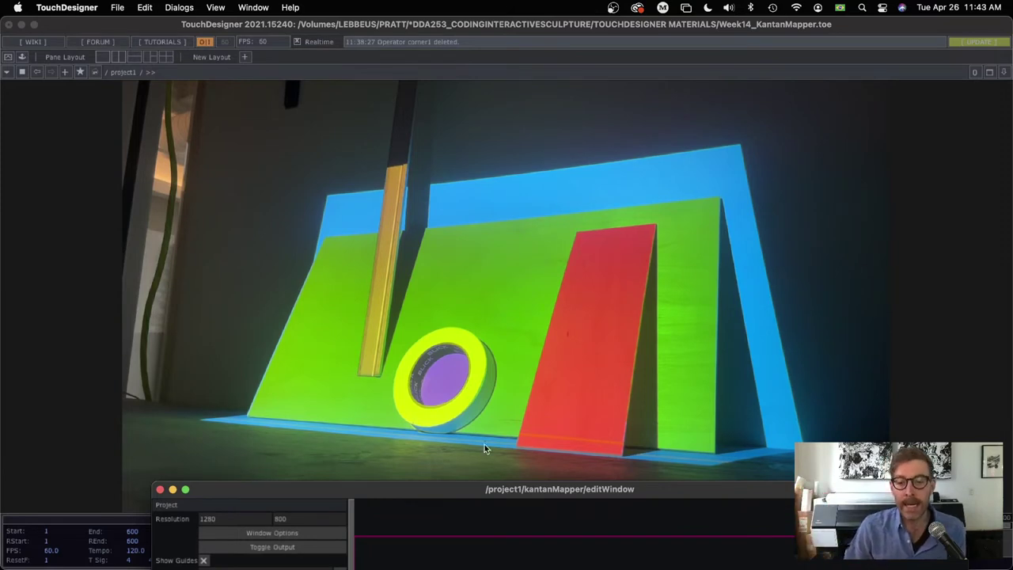
Raise the editor and inspect Main Board, Front Board, then Wall (texture /project1/map5, 1046 by 527).
drag(516, 495, 658, 124)
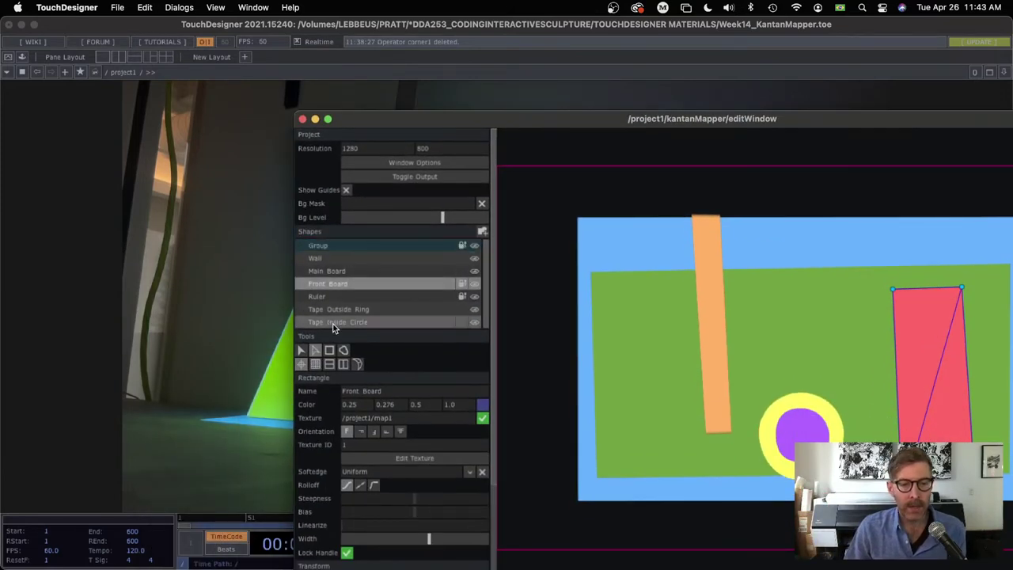
click(344, 284)
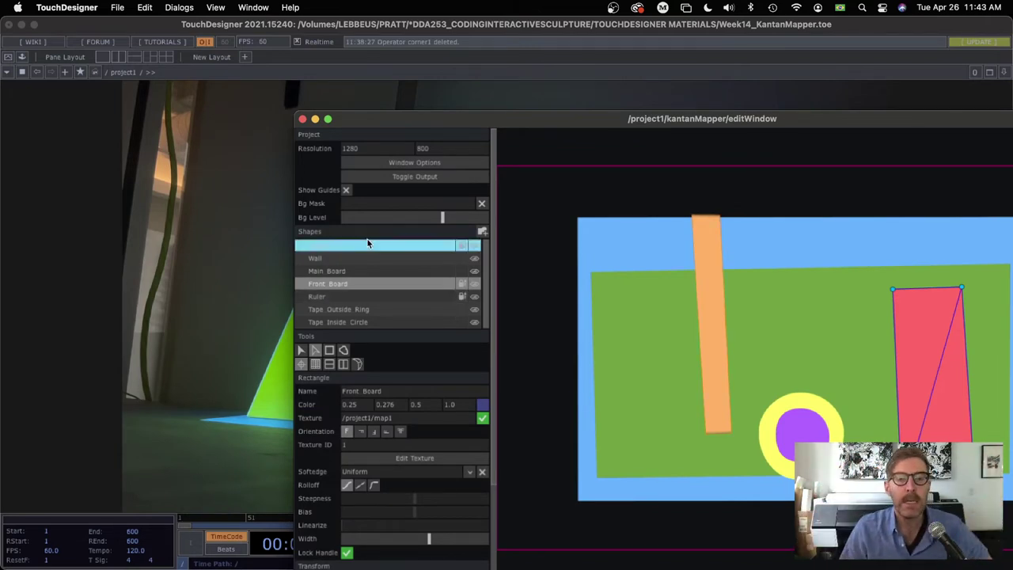
drag(362, 119, 199, 71)
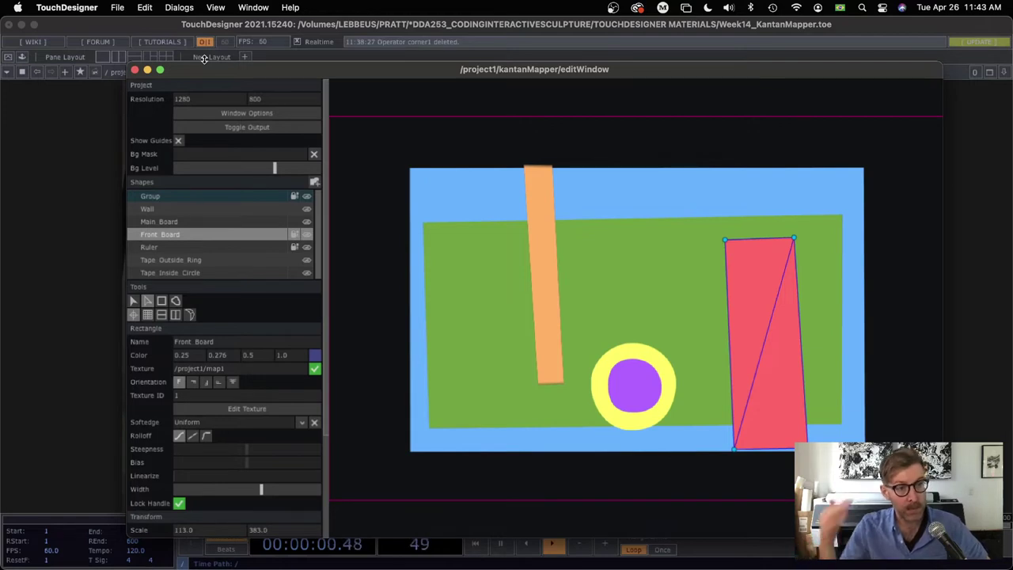
click(171, 221)
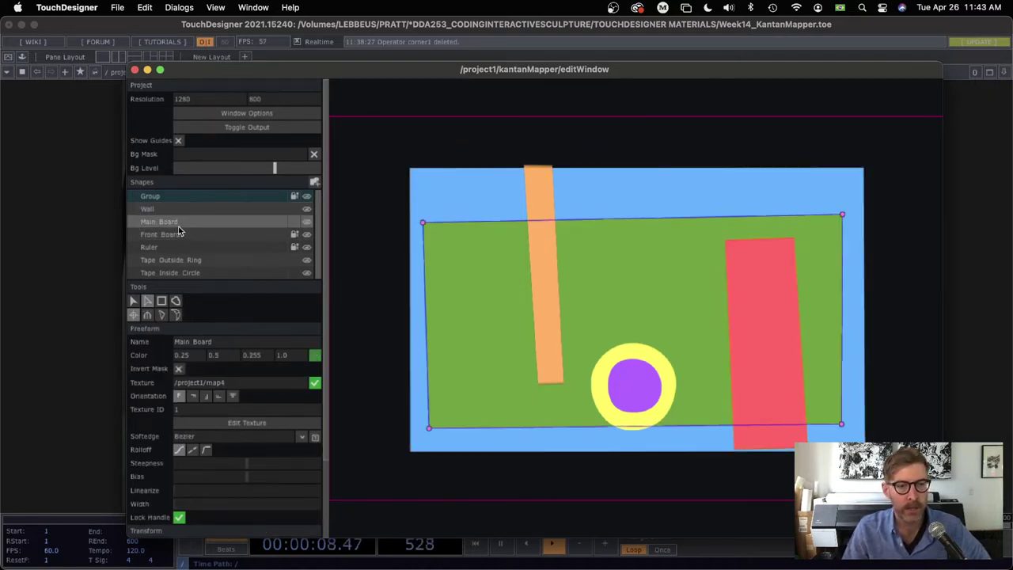
click(160, 234)
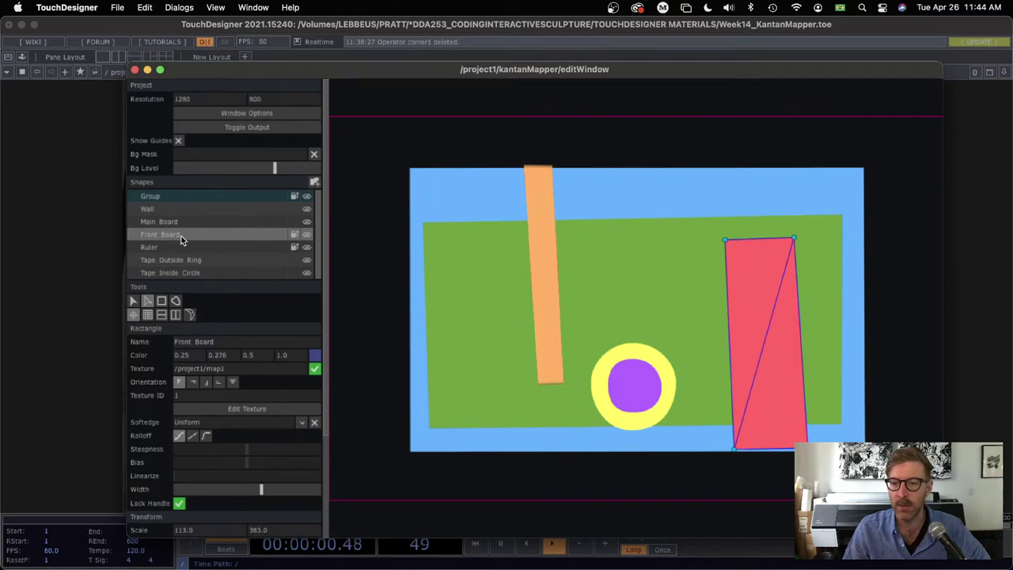
click(155, 209)
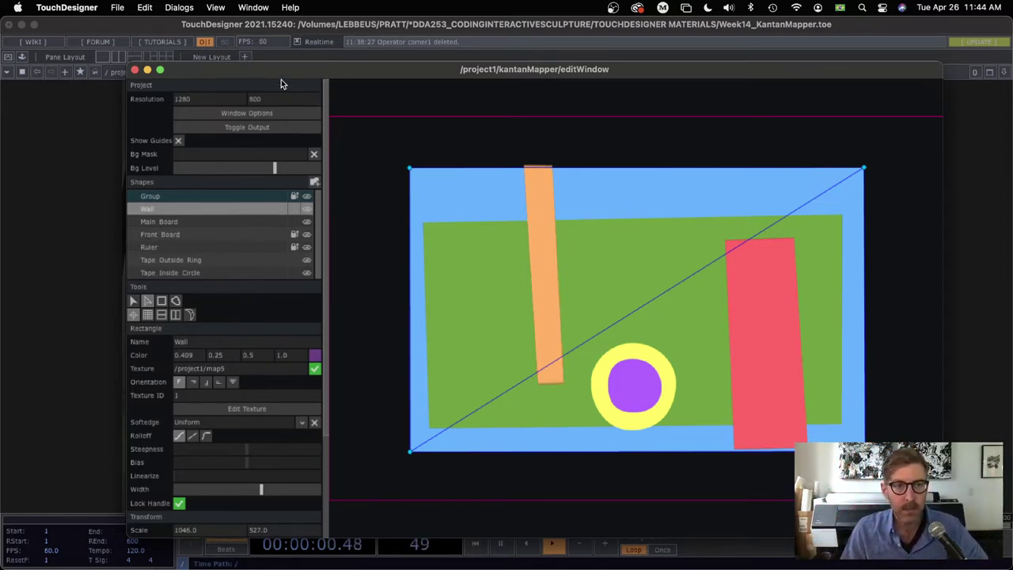
drag(281, 72, 264, 25)
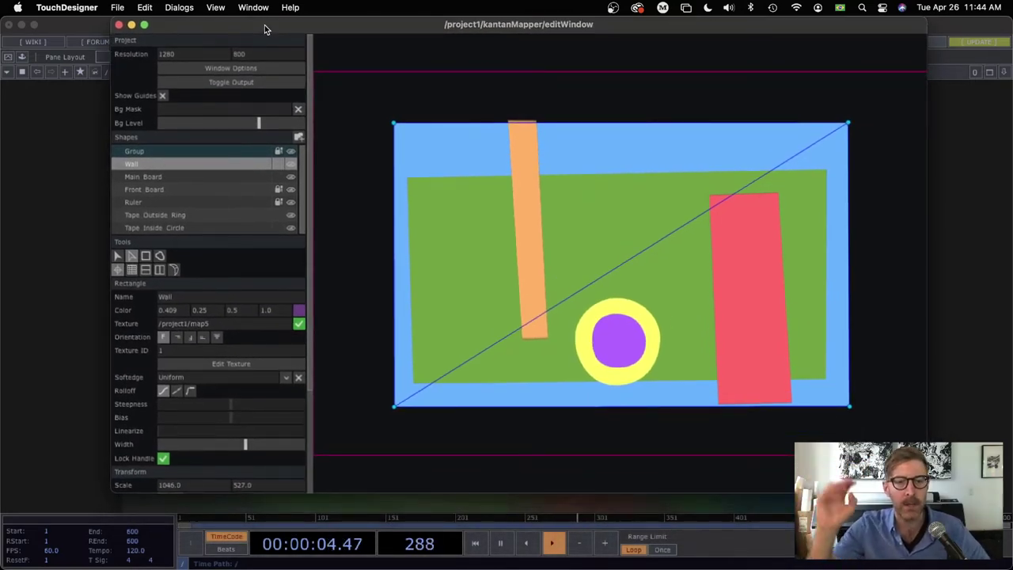
Move Front Board above Main Board in the Shapes list so the red board stays on top.
click(153, 189)
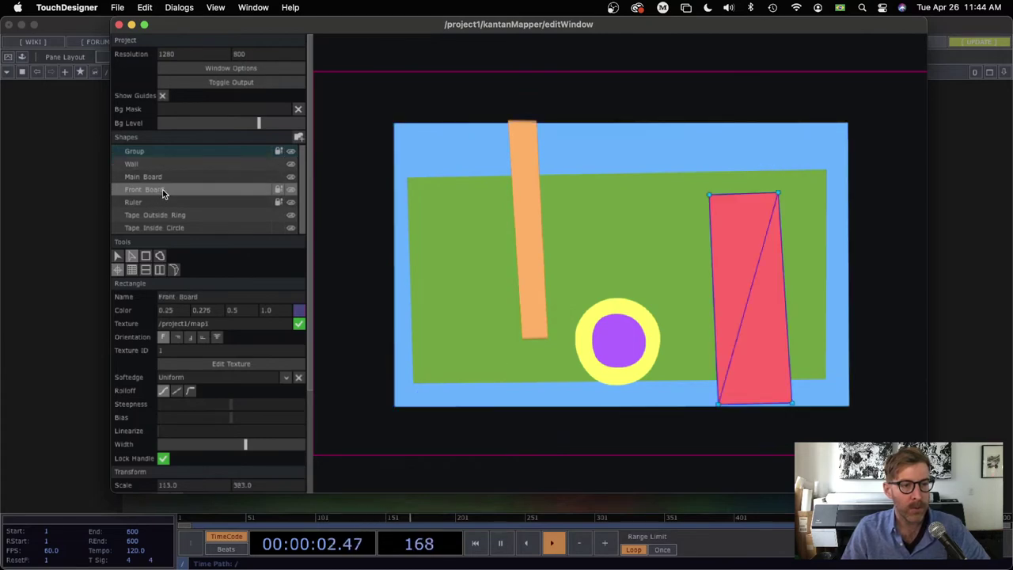
drag(162, 190, 165, 169)
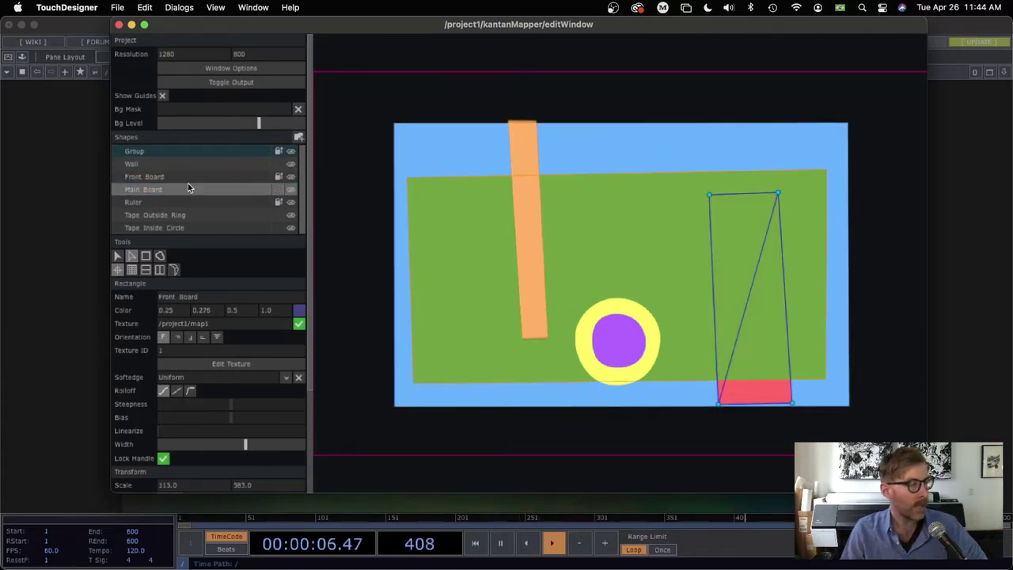
drag(173, 30, 425, 475)
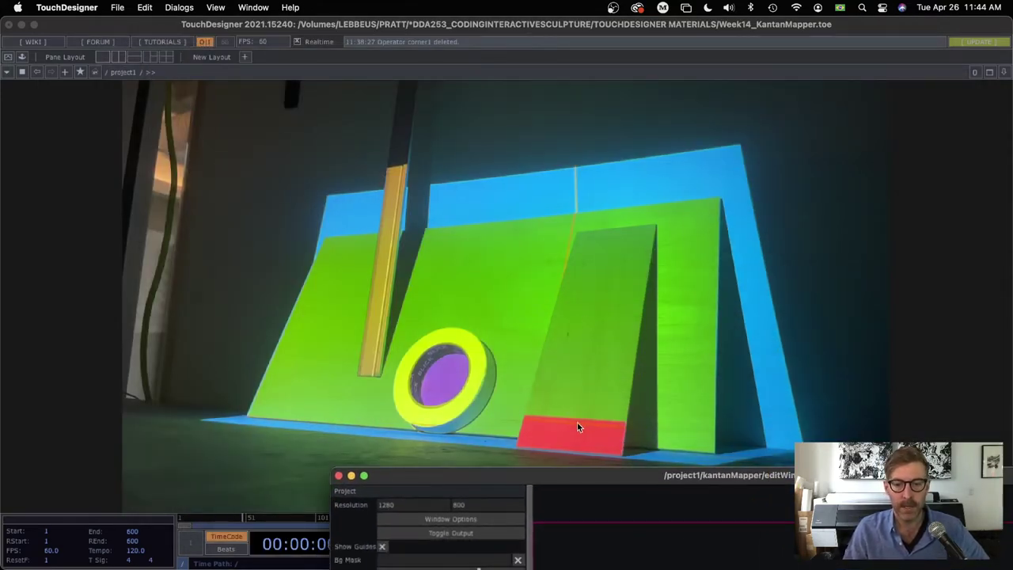
drag(554, 475, 311, 24)
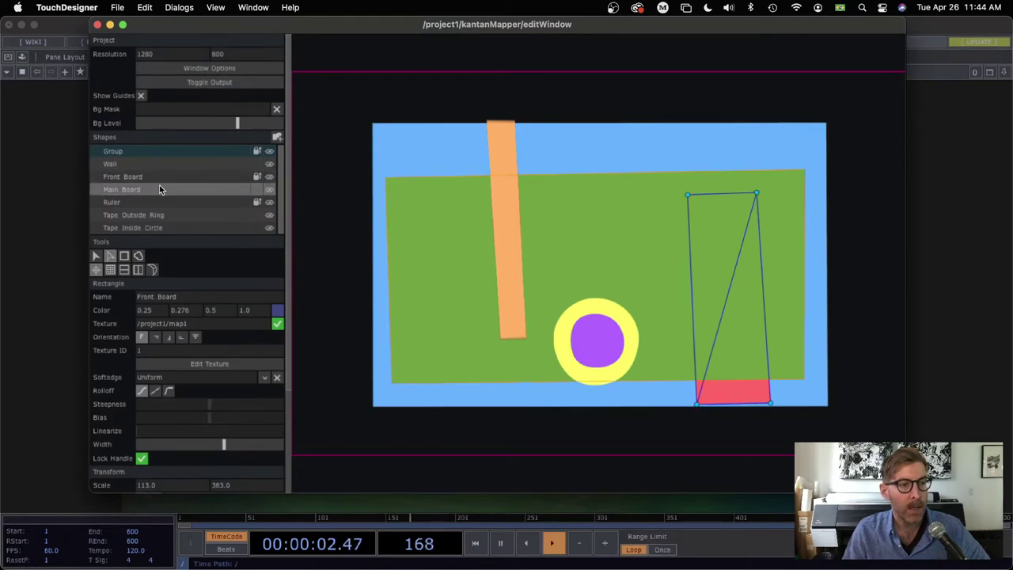
mouse_move(139, 191)
mouse_down()
mouse_move(133, 174)
mouse_move(143, 169)
mouse_up()
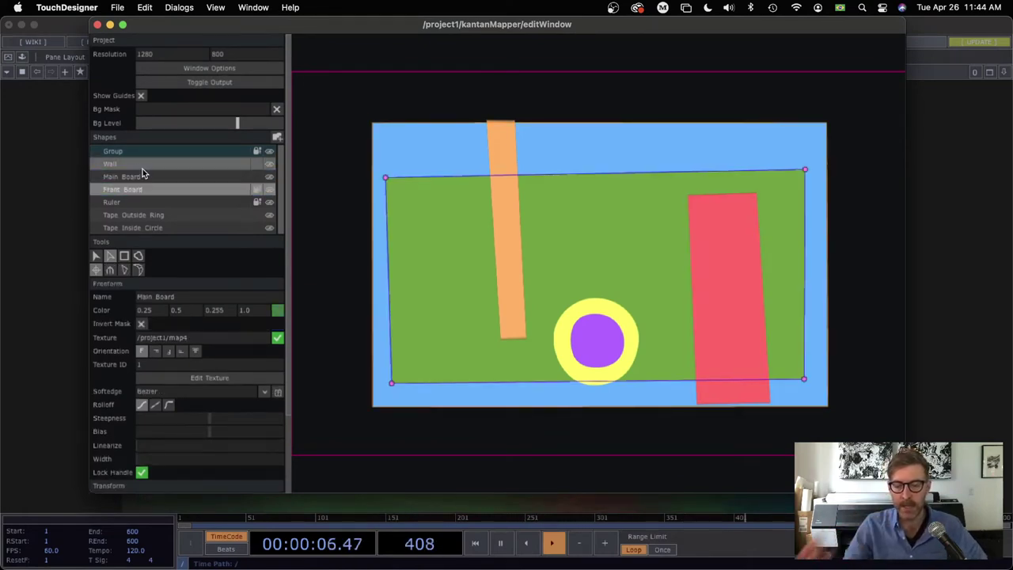
Select the Wall shape and close the Kantan Mapper editor.
click(570, 150)
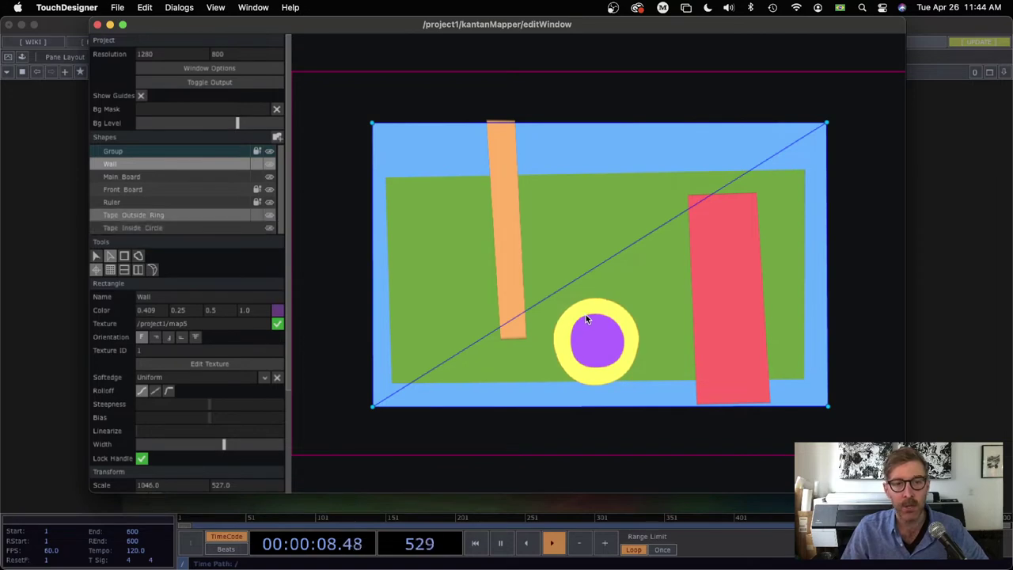
drag(147, 22, 185, 22)
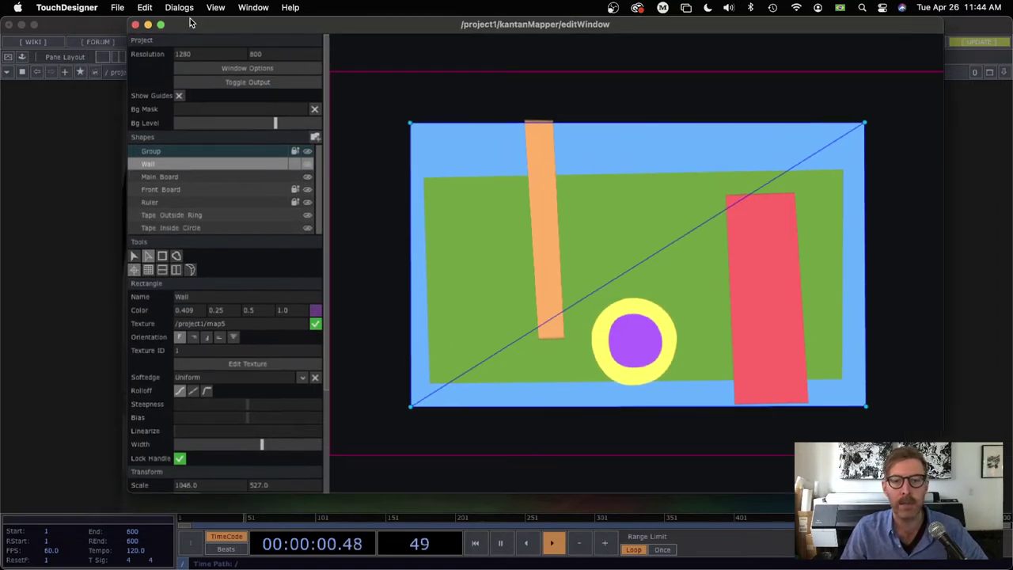
click(134, 25)
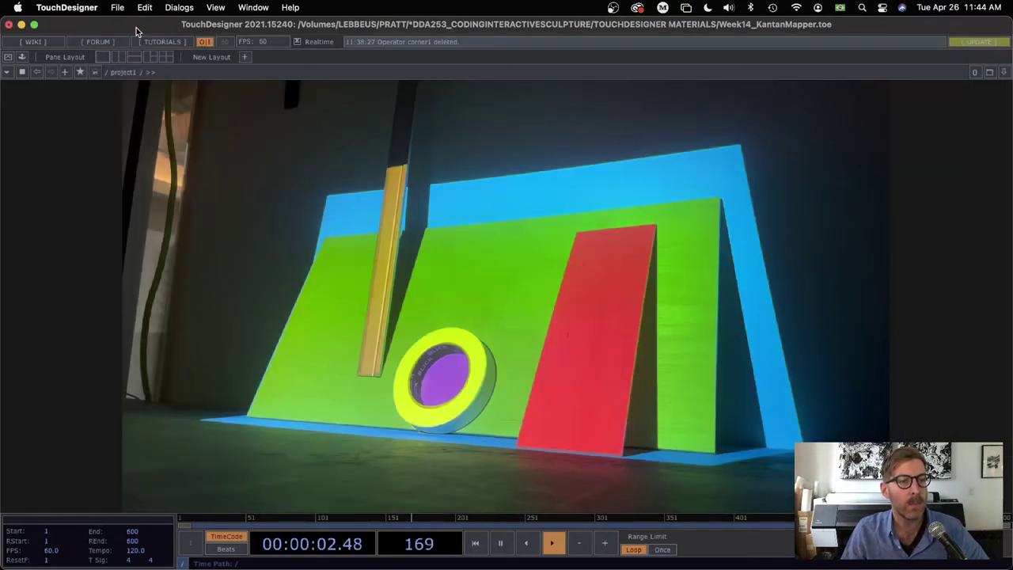
Zoom out and place kantanMapper1 just below the kantanMapper node in the network.
scroll(554, 309, down, 5)
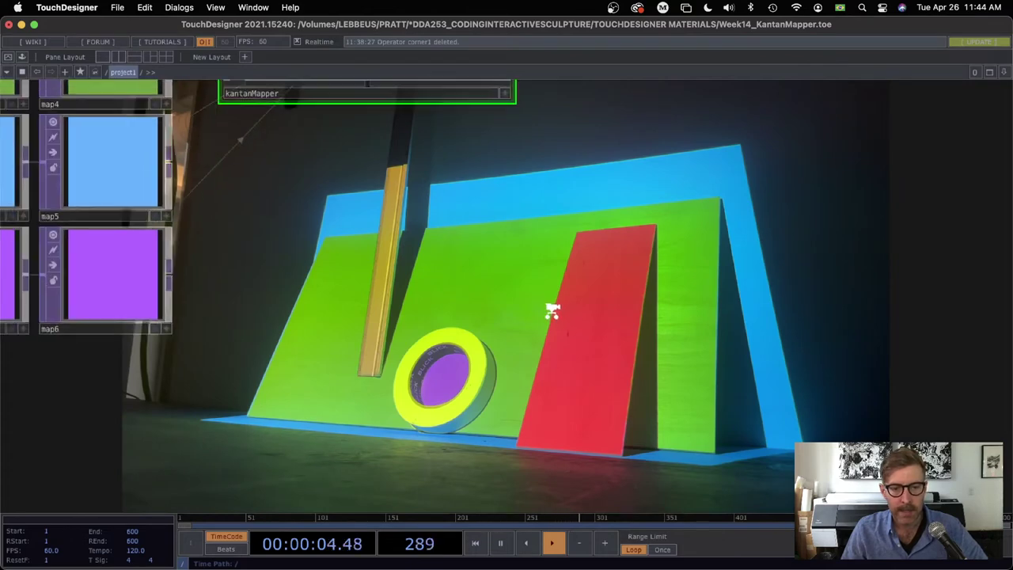
drag(546, 309, 772, 368)
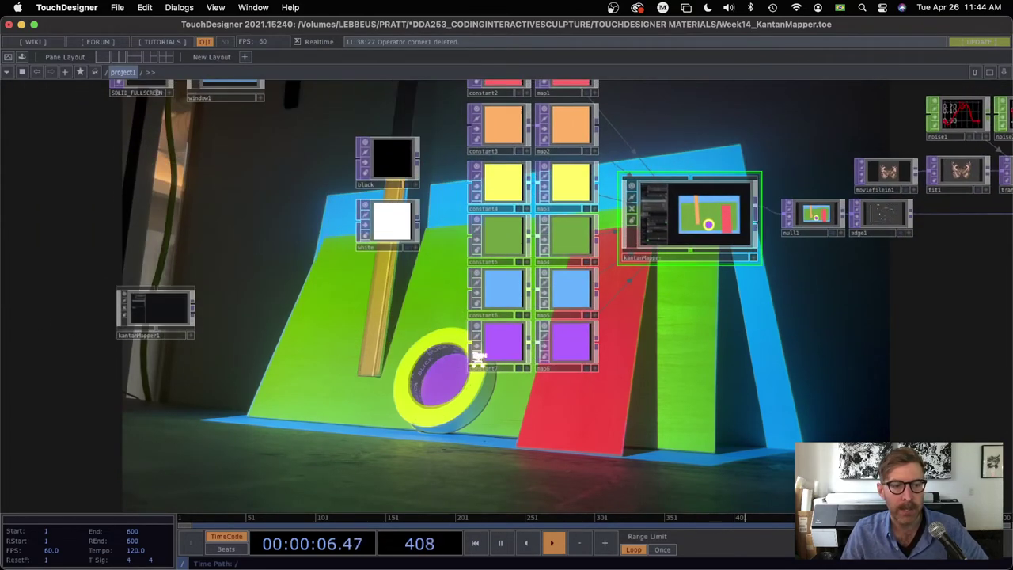
drag(364, 339, 547, 275)
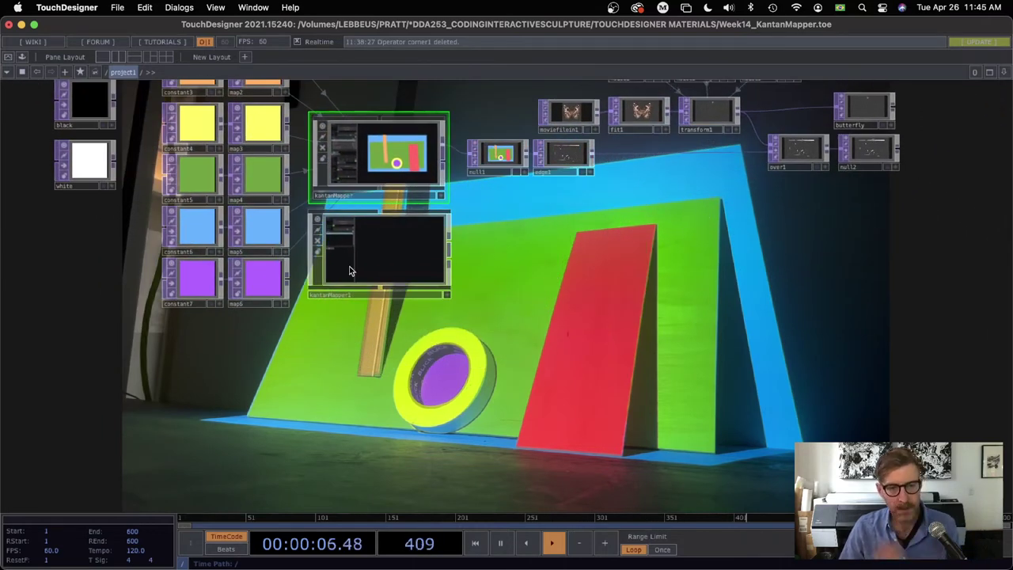
Open and close the first mapper's Kantan editor, then select kantanMapper1 to show its Kantan parameters.
key(p)
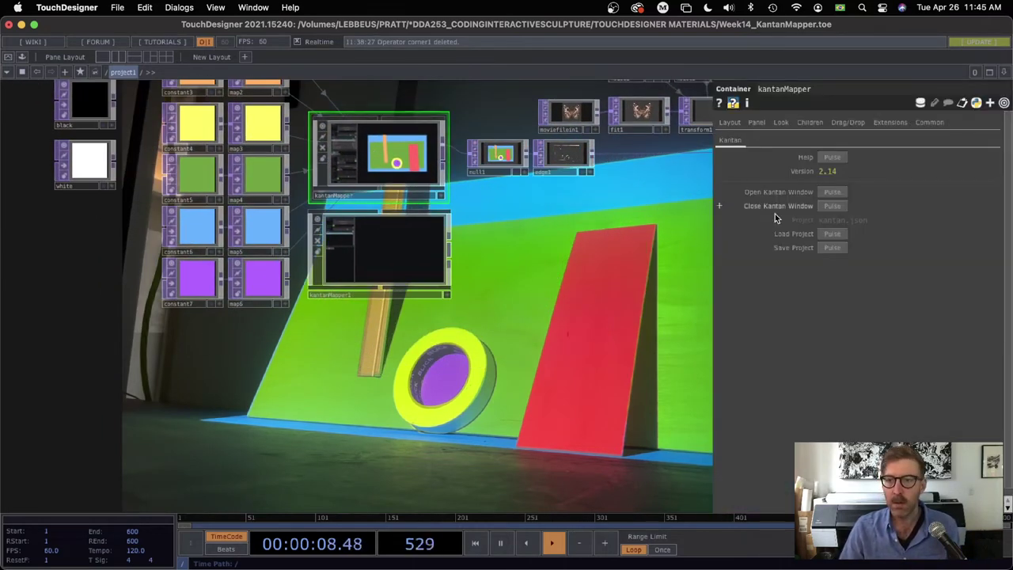
click(833, 192)
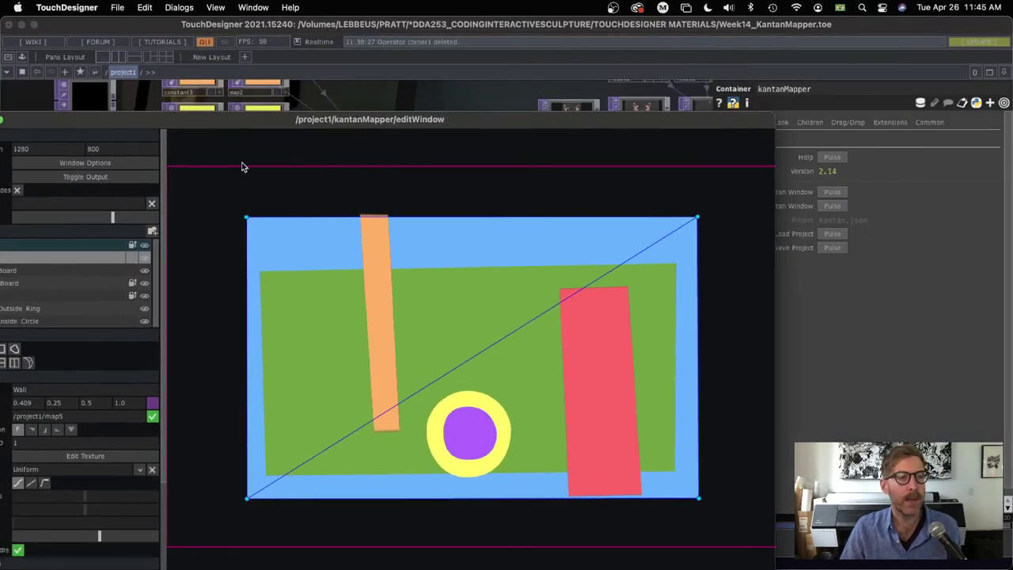
drag(114, 121, 268, 113)
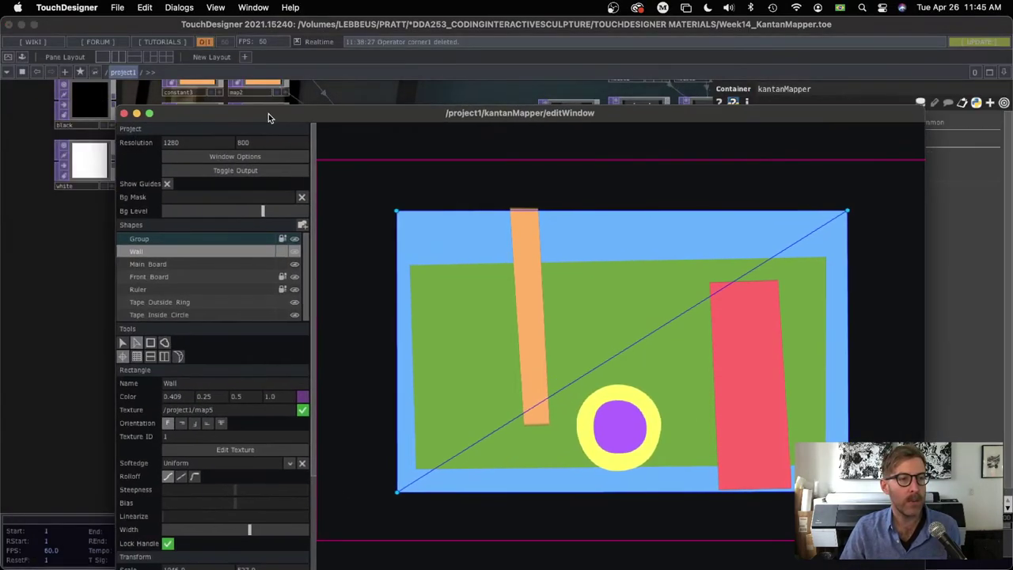
click(124, 114)
click(391, 245)
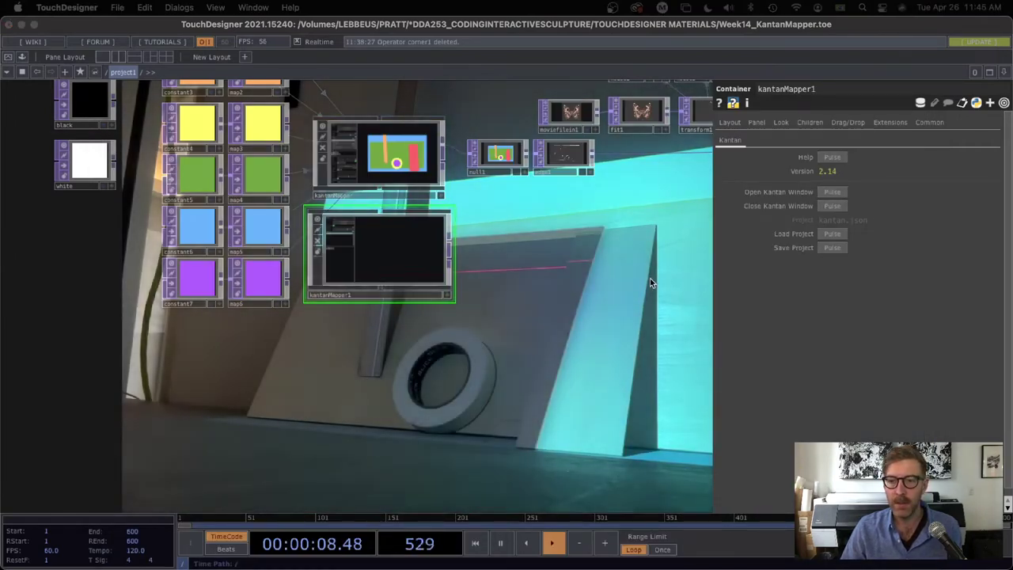
Open the kantanMapper1 editor and enlarge it to fill most of the screen.
key(p)
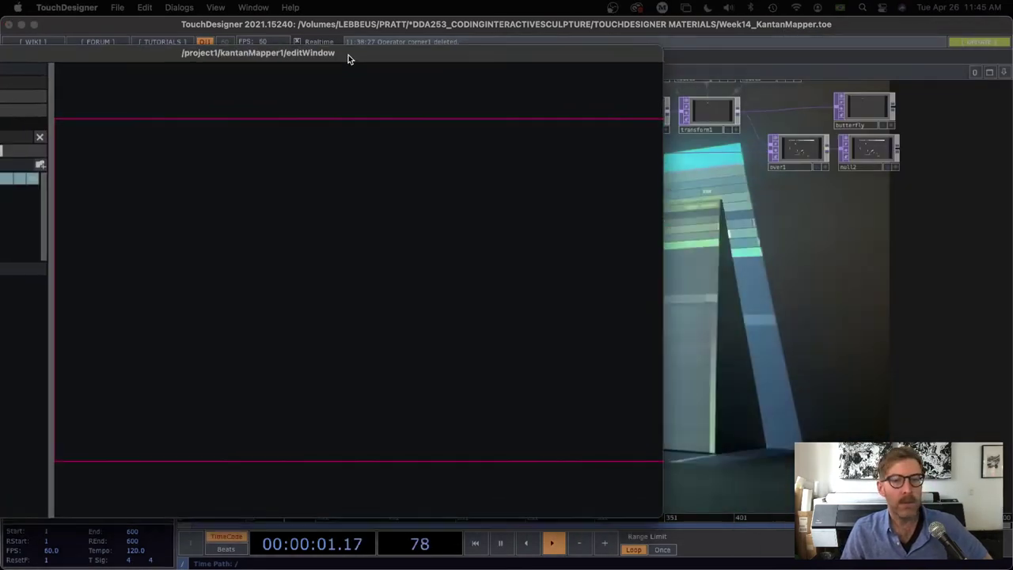
drag(351, 56, 353, 117)
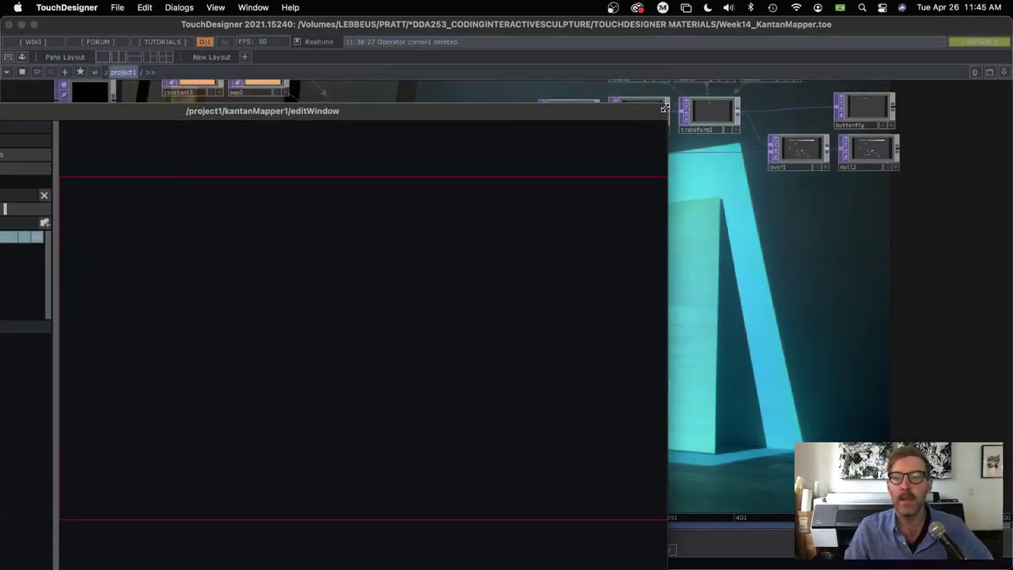
drag(665, 108, 517, 208)
drag(246, 215, 395, 23)
drag(643, 388, 941, 563)
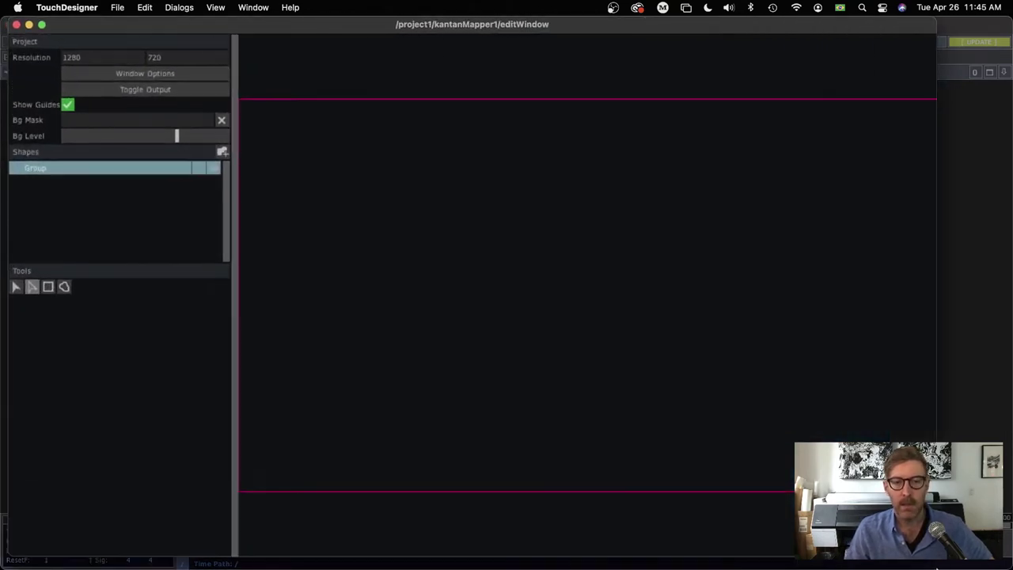
drag(298, 25, 316, 24)
Set the project resolution height to 800, making it 1280 by 800.
click(188, 61)
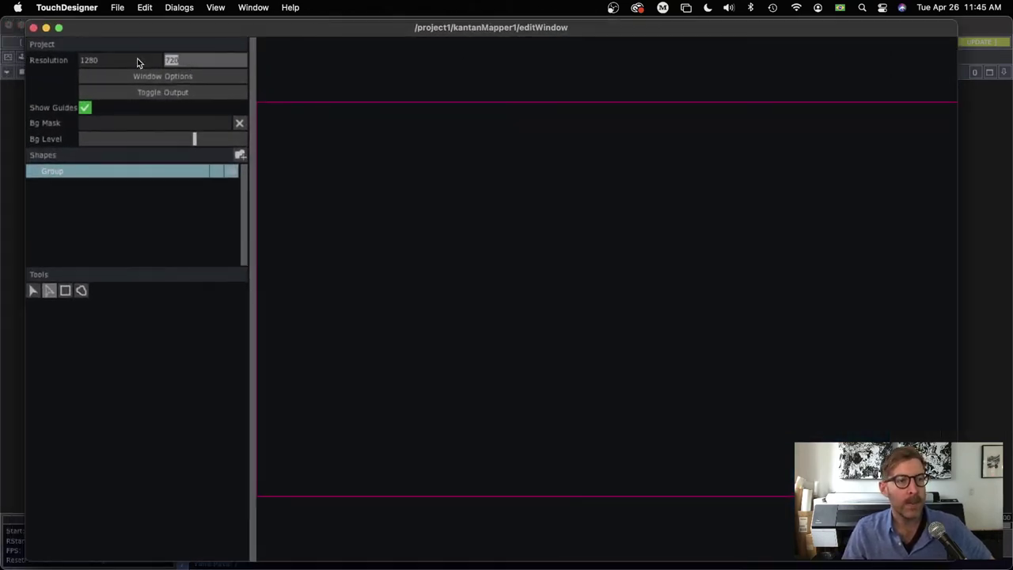
text(800)
key(Return)
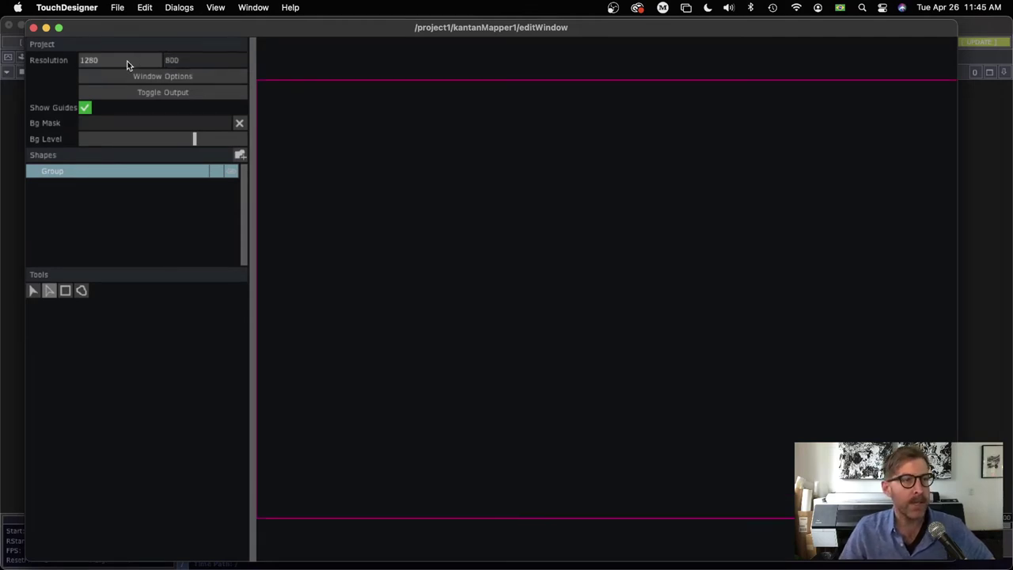
Set the output window's Opening Size to Fill and turn Kantan output on.
click(156, 74)
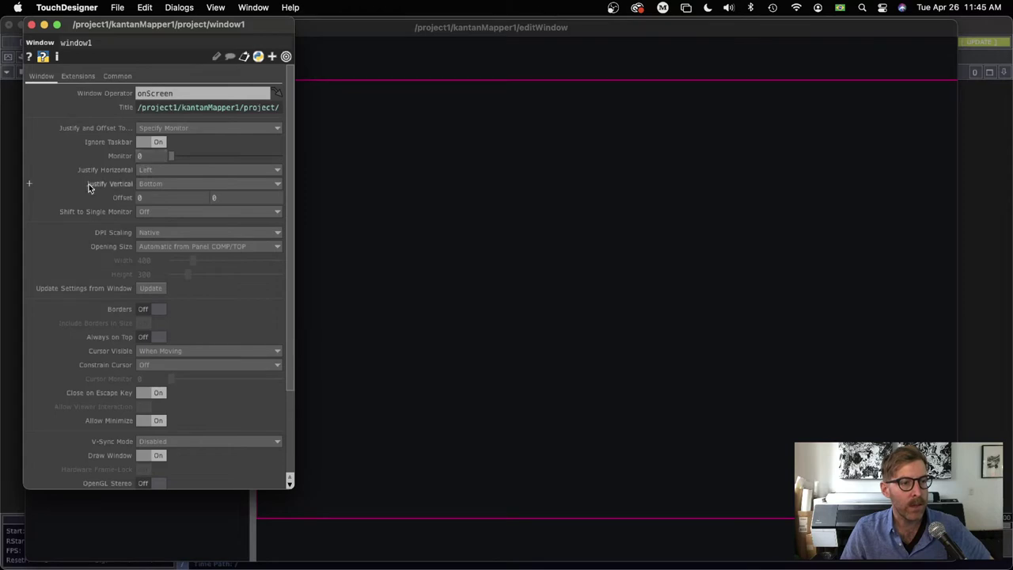
click(157, 245)
click(152, 266)
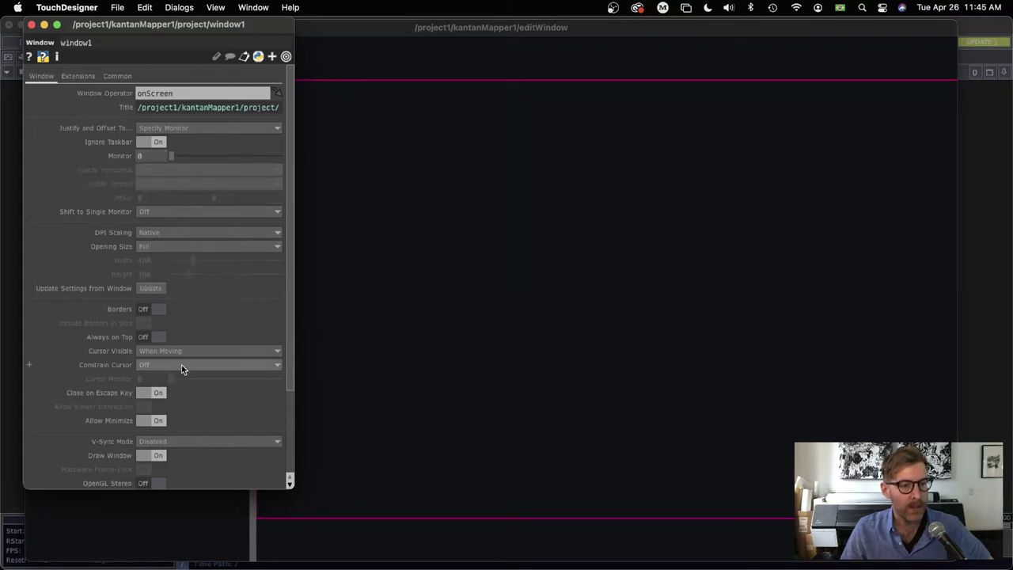
click(32, 24)
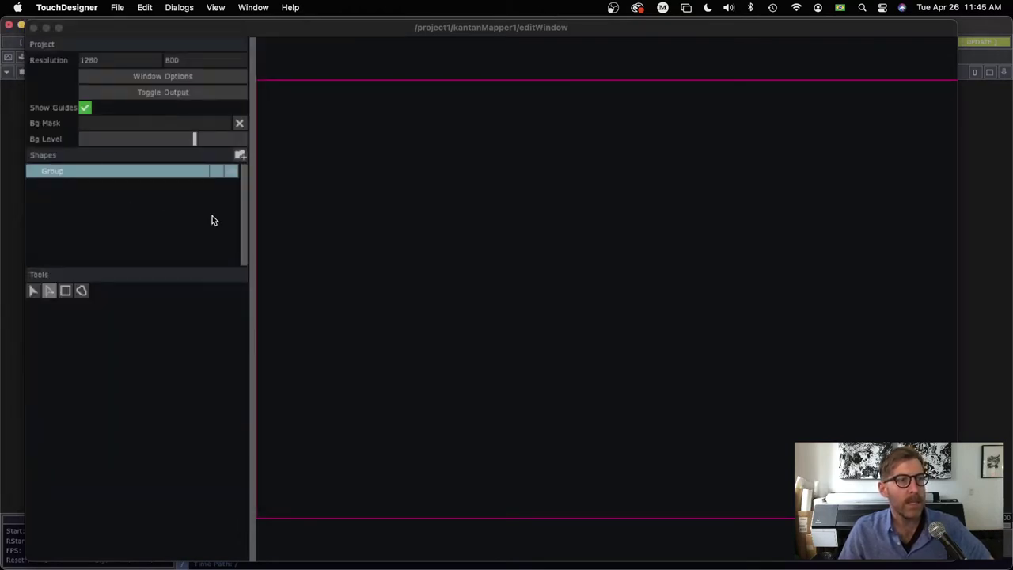
click(153, 92)
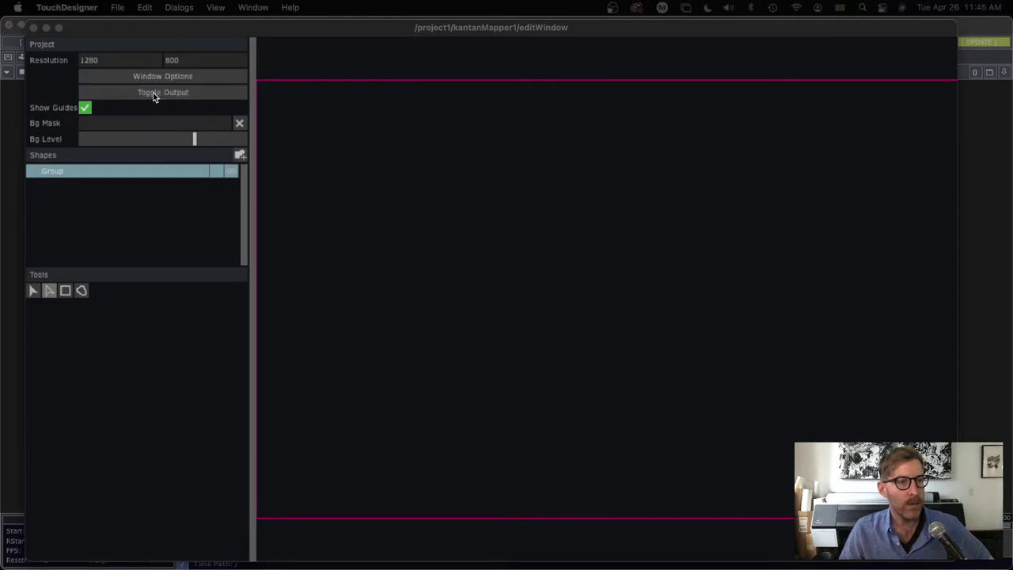
drag(171, 27, 248, 476)
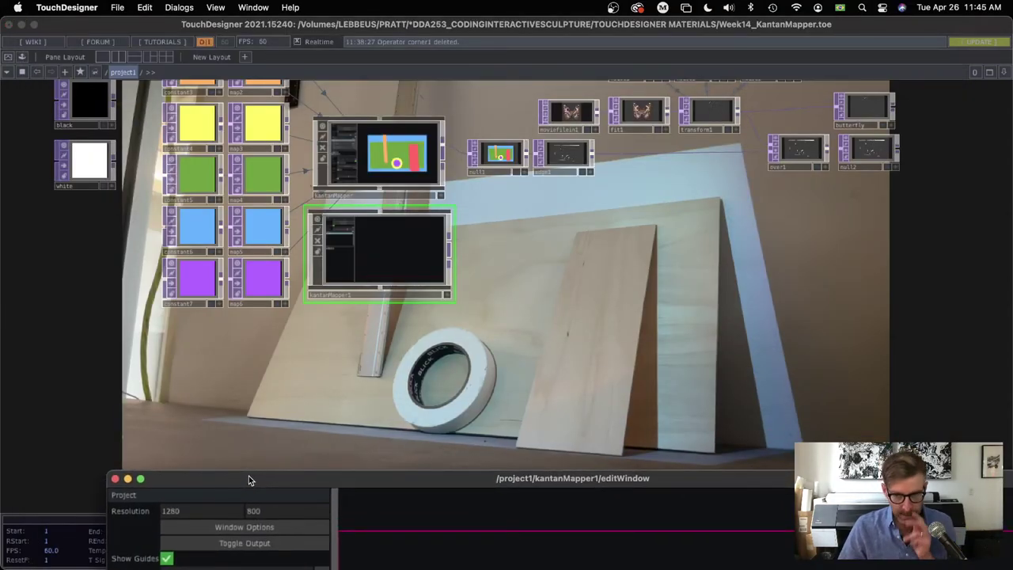
Scroll the network and bring the kantanMapper1 editor back over it.
click(545, 366)
scroll(522, 301, down, 5)
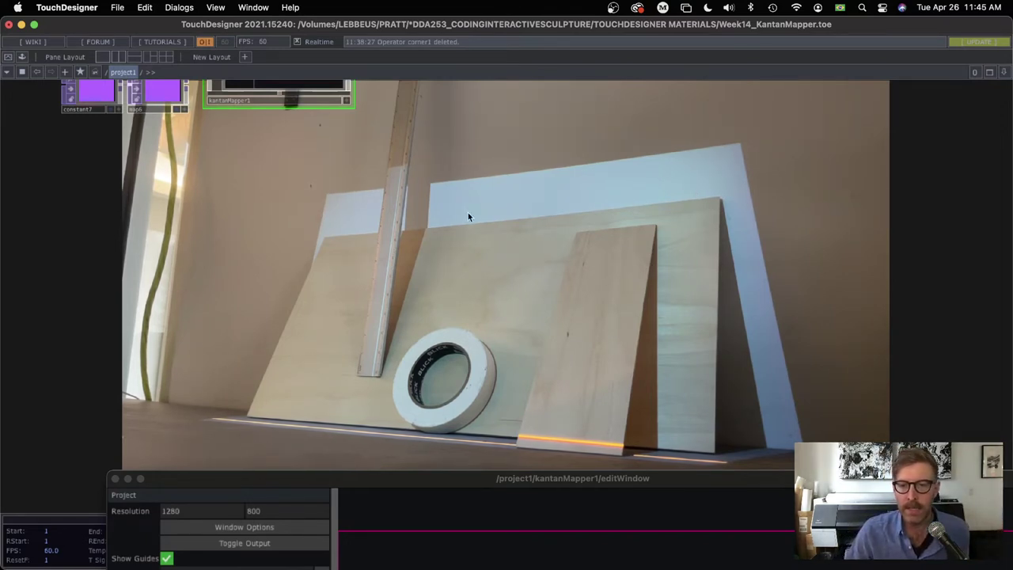
drag(385, 481, 267, 16)
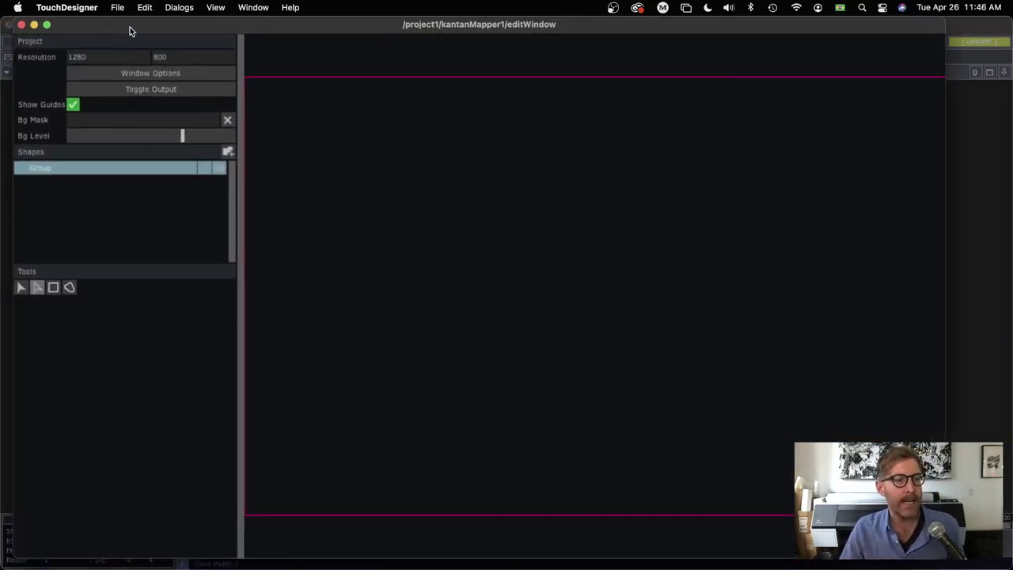
Try the Tools icons, then choose the quad rectangle-drawing tool.
click(53, 288)
click(65, 287)
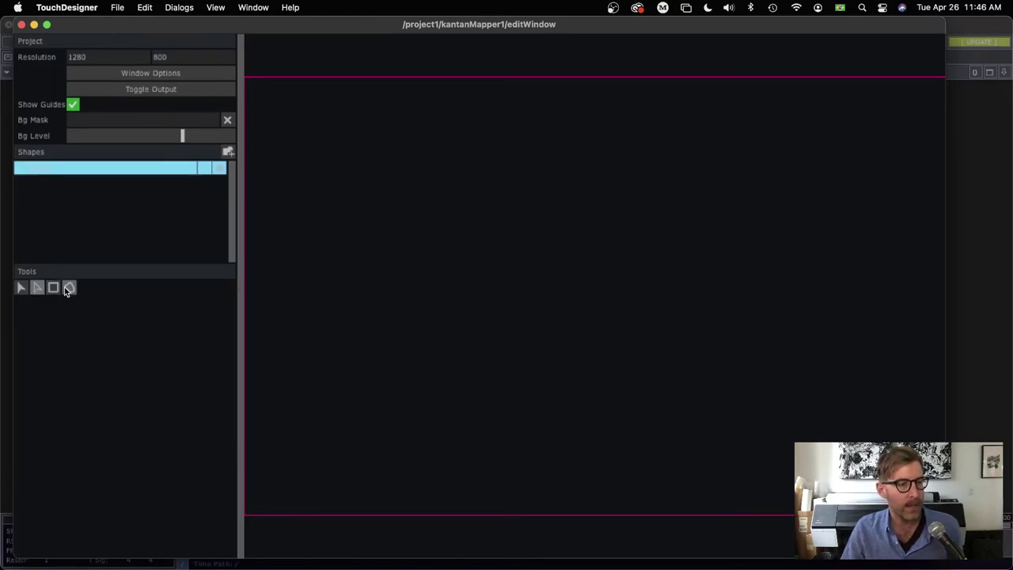
click(24, 289)
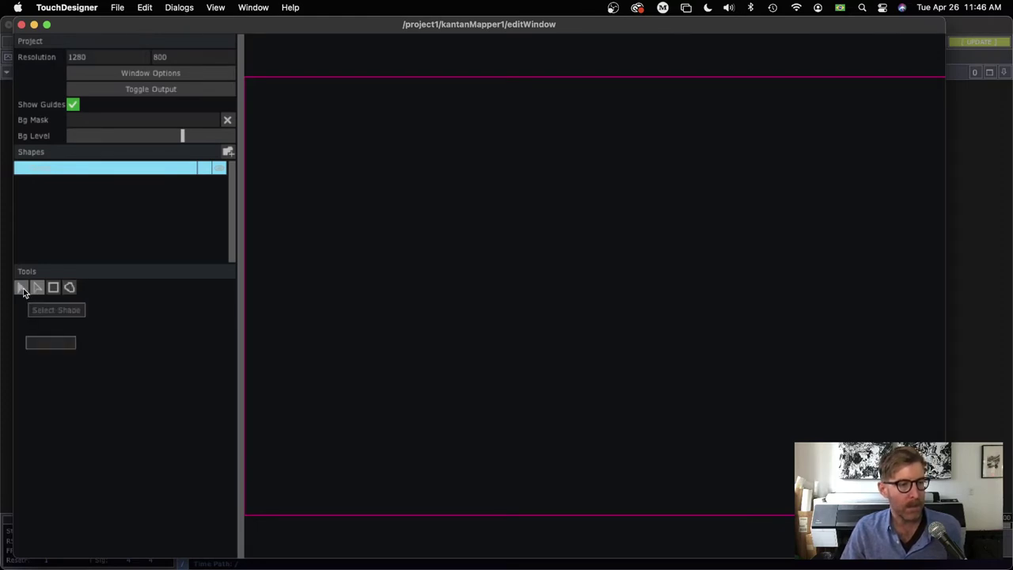
click(37, 288)
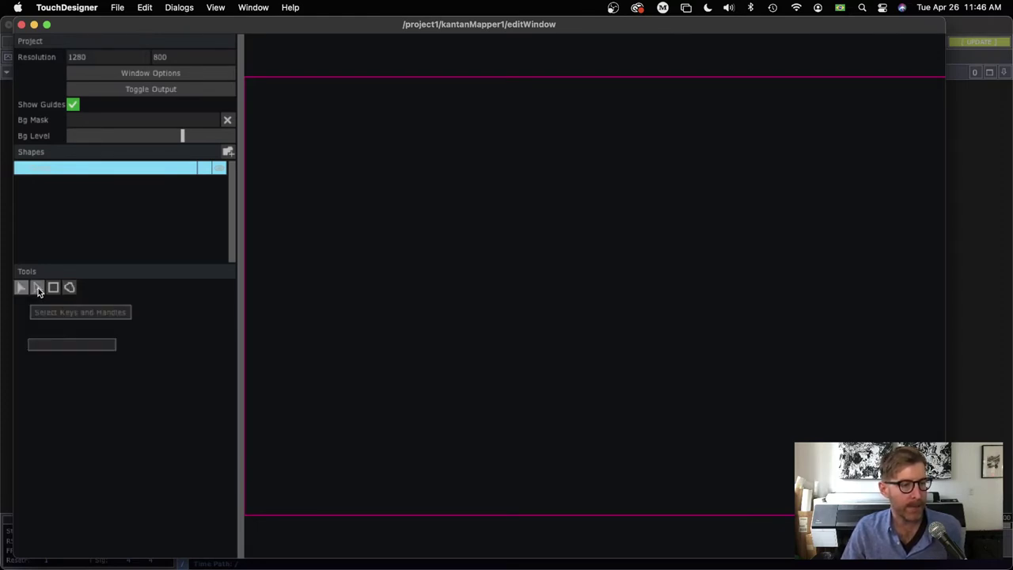
click(53, 288)
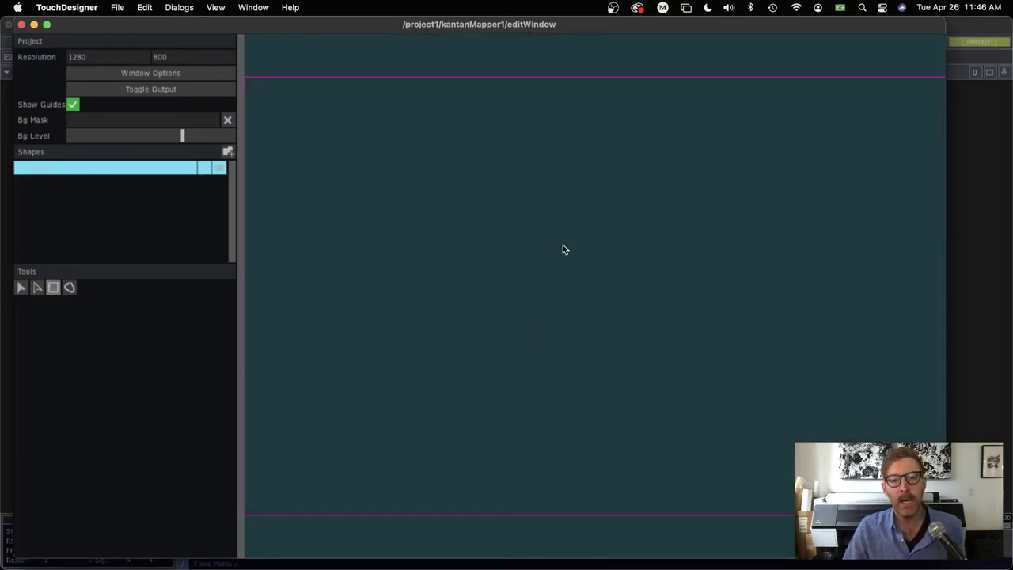
Draw a tall Rectangle1 shape right of the canvas centre, scaled 220 by 470.
mouse_move(532, 163)
mouse_down()
mouse_move(653, 434)
mouse_move(653, 418)
mouse_up()
click(690, 418)
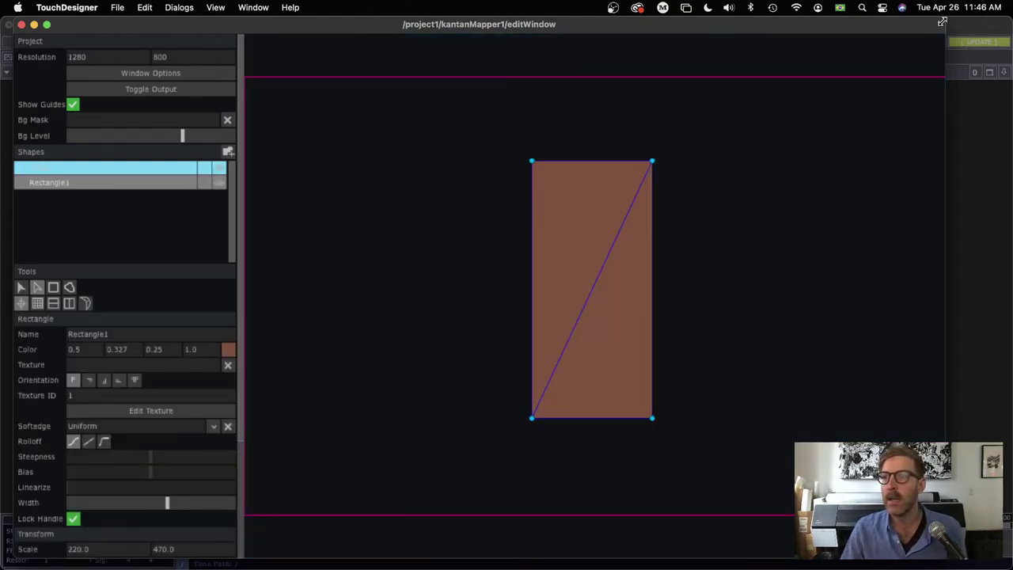
drag(945, 19, 485, 229)
drag(399, 282, 777, 171)
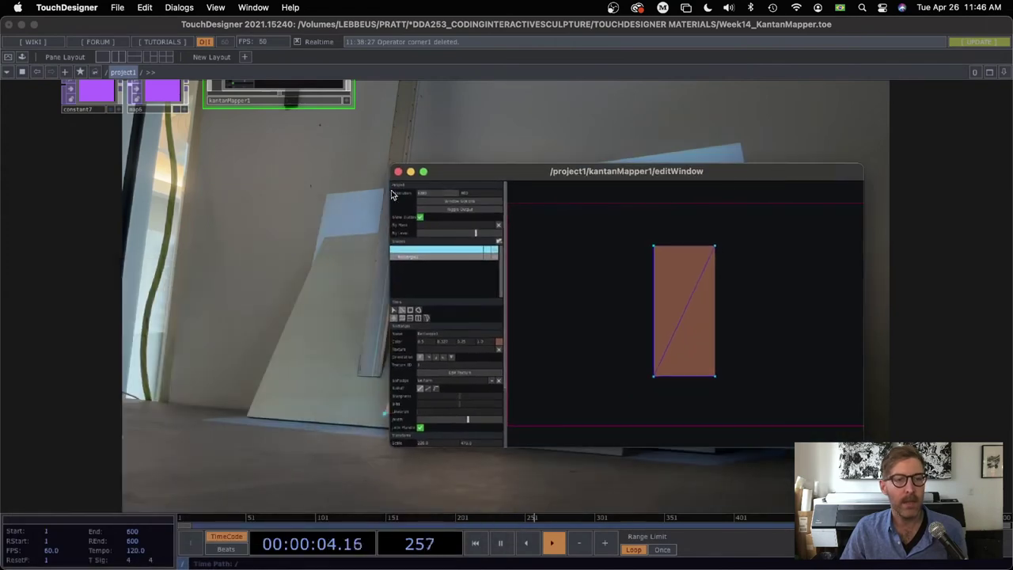
Open a smaller viewer window showing the ndiin1 live camera feed.
scroll(645, 457, up, 5)
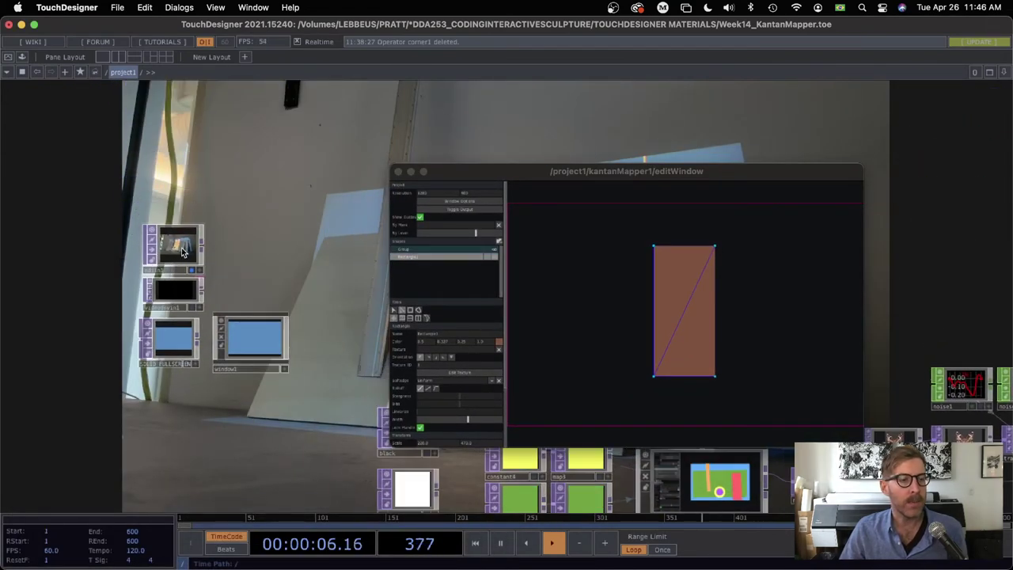
right_click(185, 252)
click(219, 249)
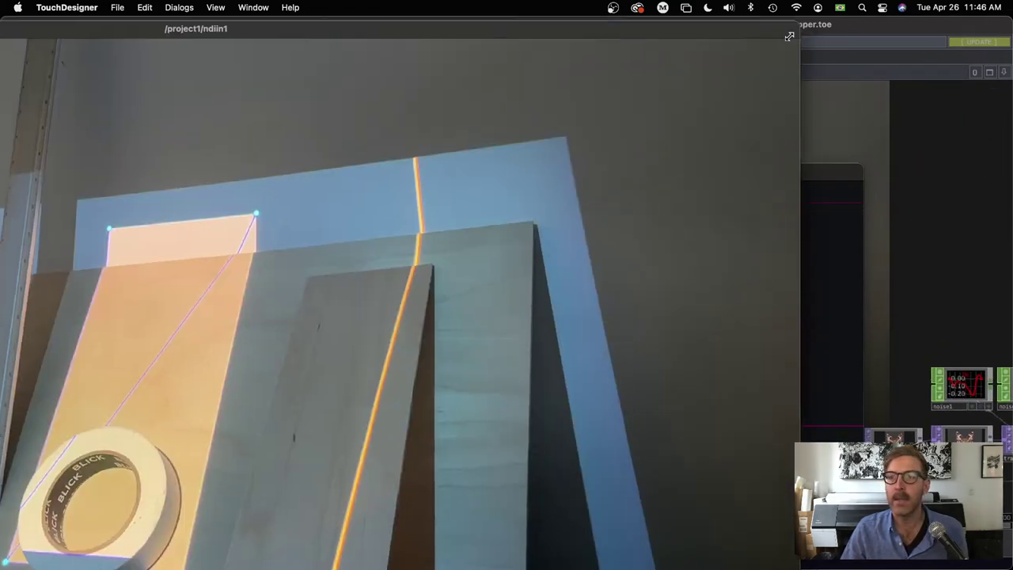
drag(807, 19, 282, 317)
drag(197, 323, 497, 5)
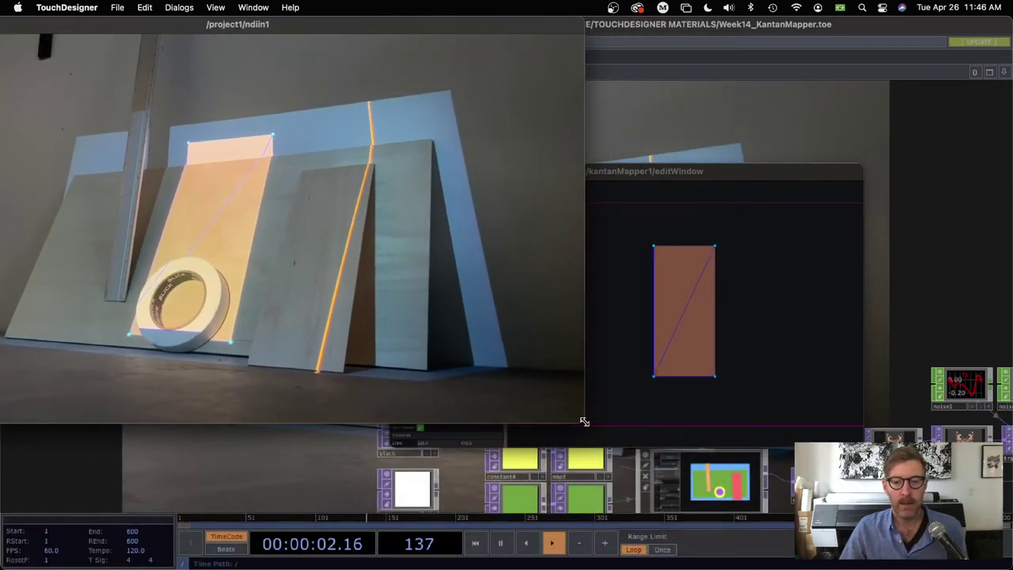
drag(584, 422, 499, 372)
Enlarge the mapping editor and arrange it beside the camera viewer.
drag(528, 170, 525, 13)
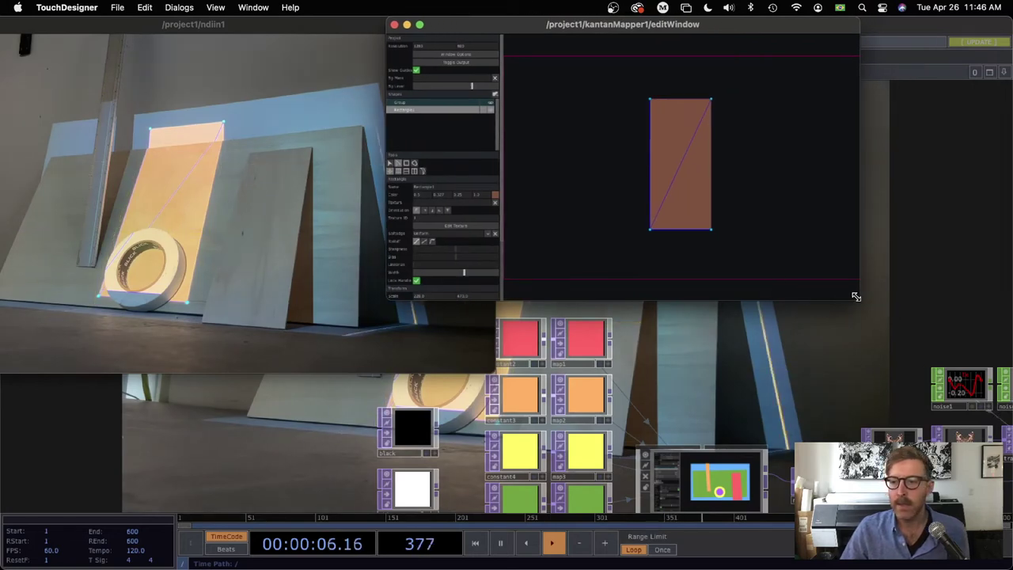
drag(857, 297, 1012, 386)
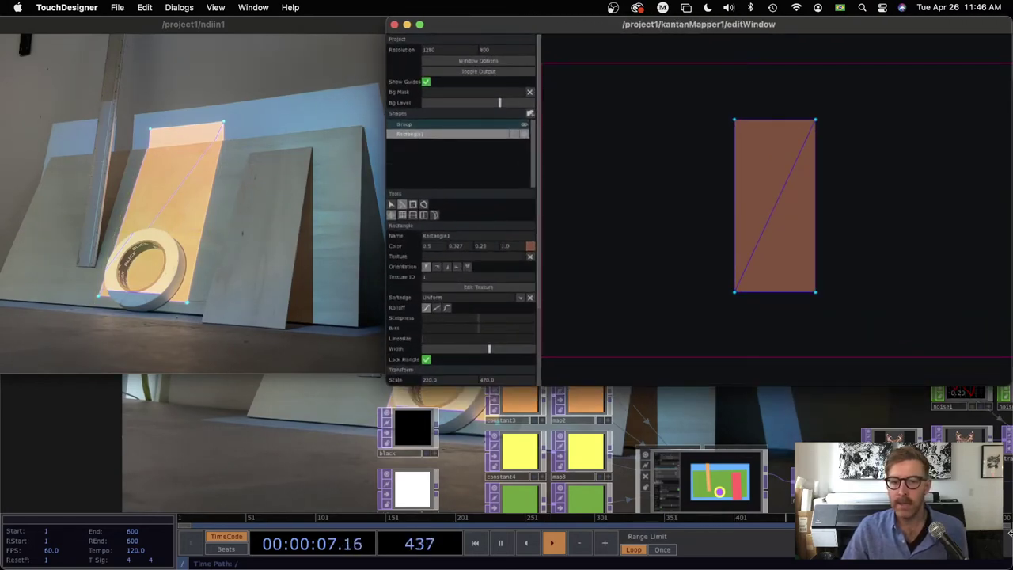
click(333, 29)
drag(515, 27, 505, 23)
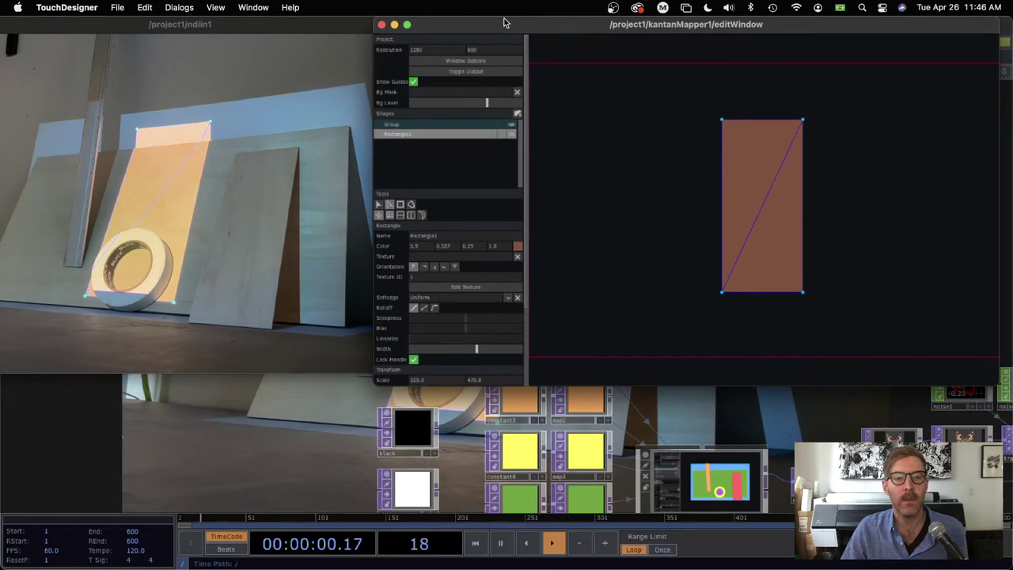
drag(998, 385, 1009, 403)
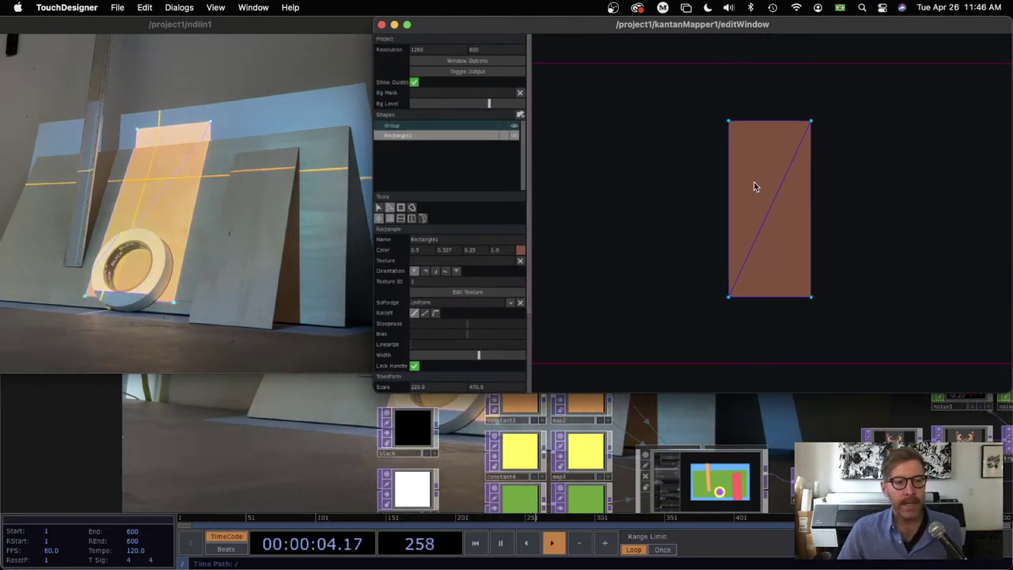
Move the rectangle's top-left corner onto the board and set its colour to 1, 1, 0.25 yellow.
drag(730, 122, 735, 154)
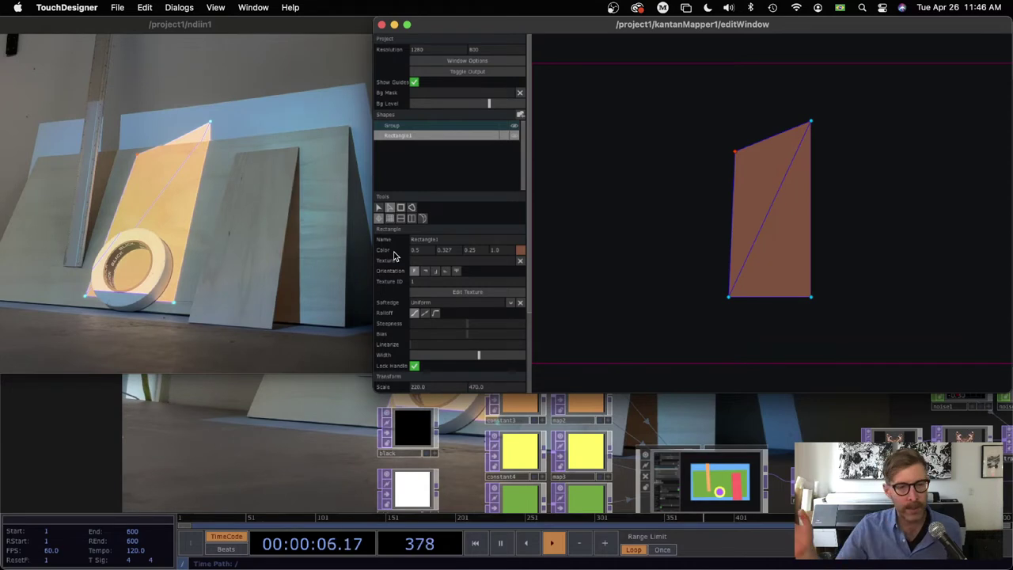
click(424, 251)
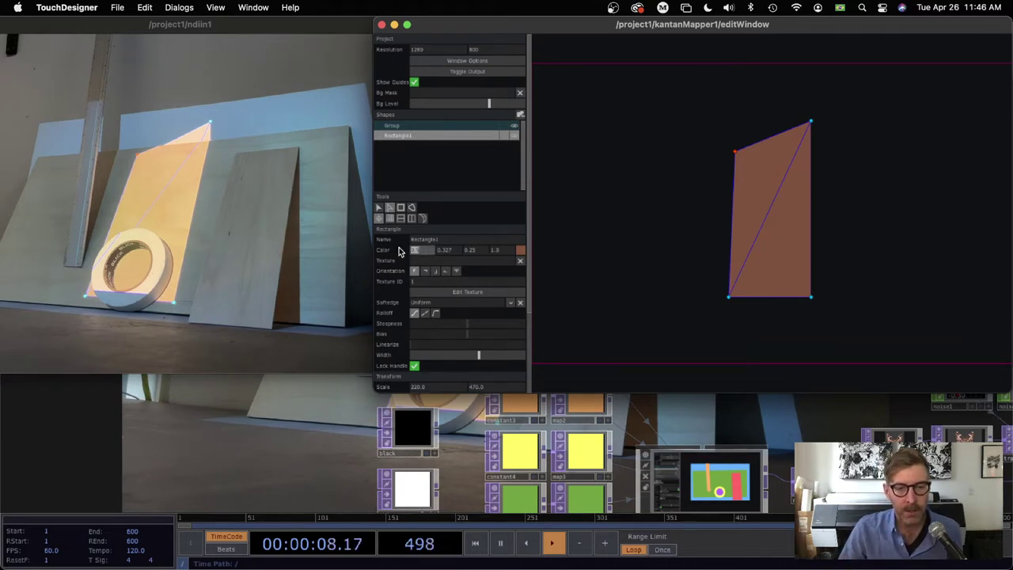
text(1)
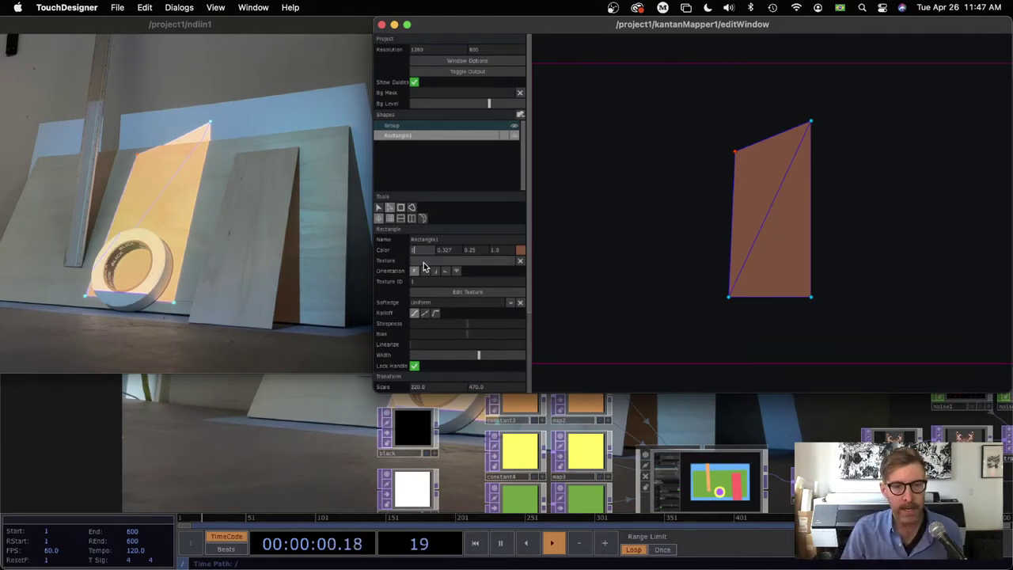
key(Tab)
text(1)
key(Tab)
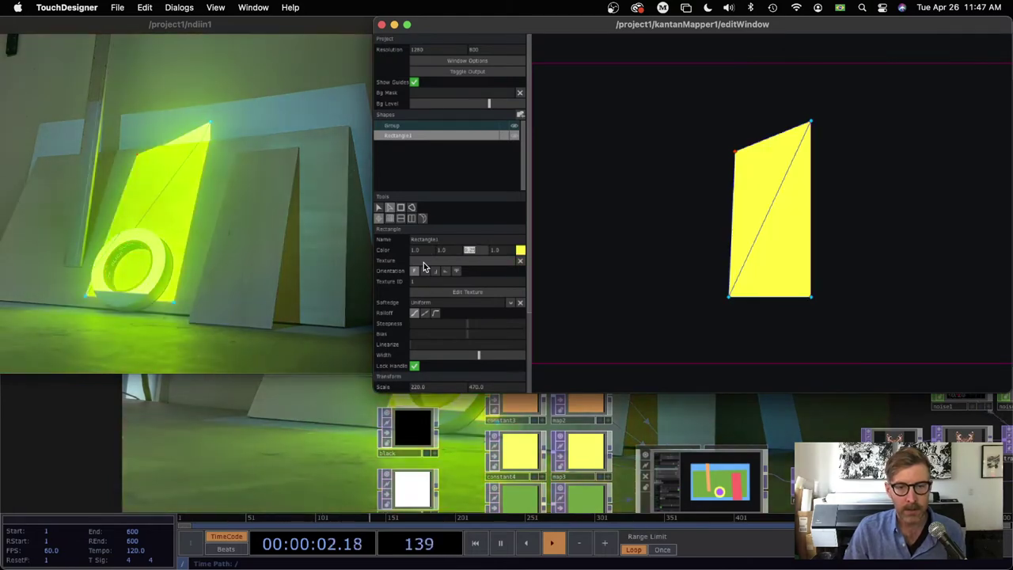
key(Return)
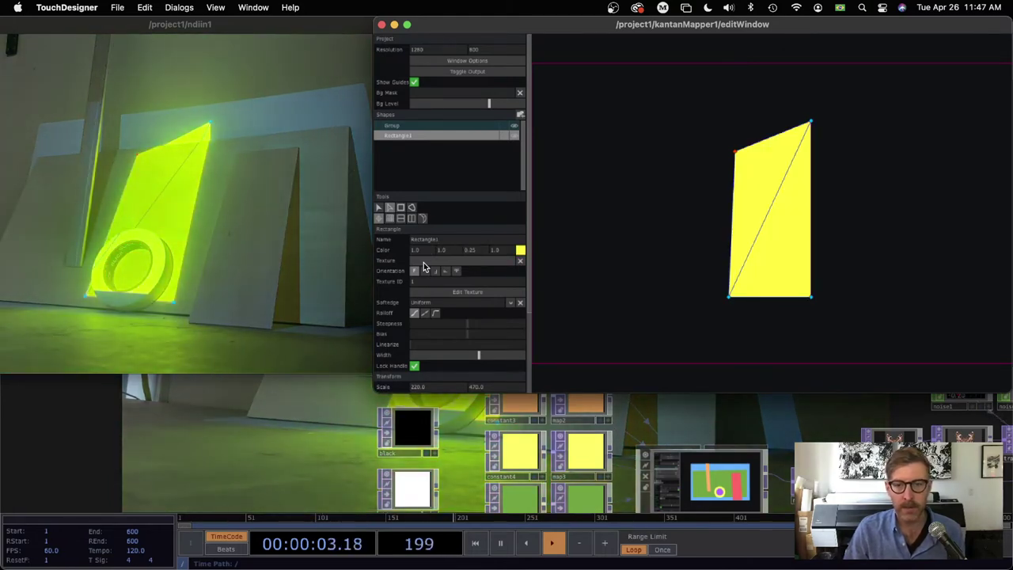
Rename the yellow shape YellowRect.
click(609, 218)
click(753, 201)
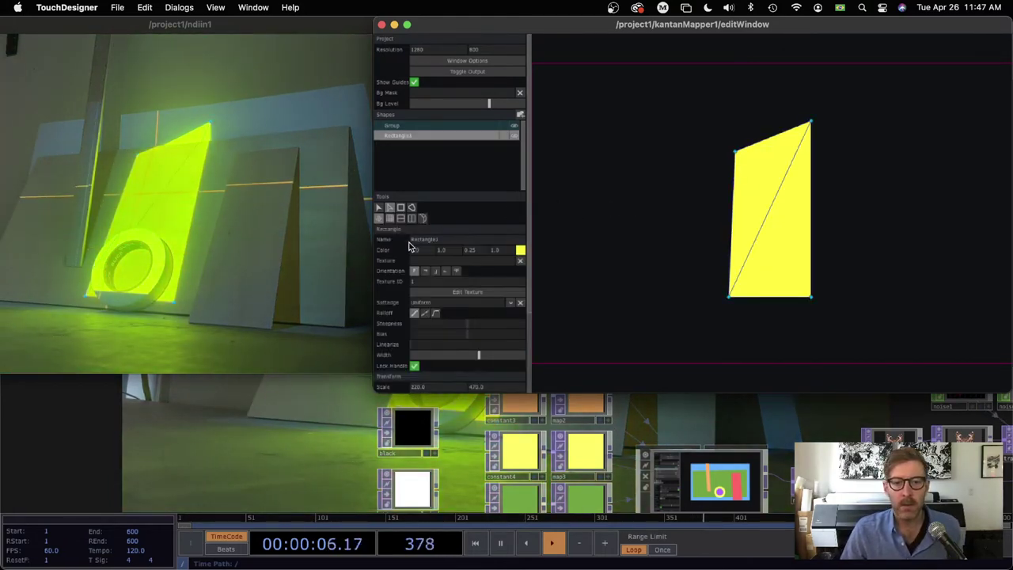
click(440, 239)
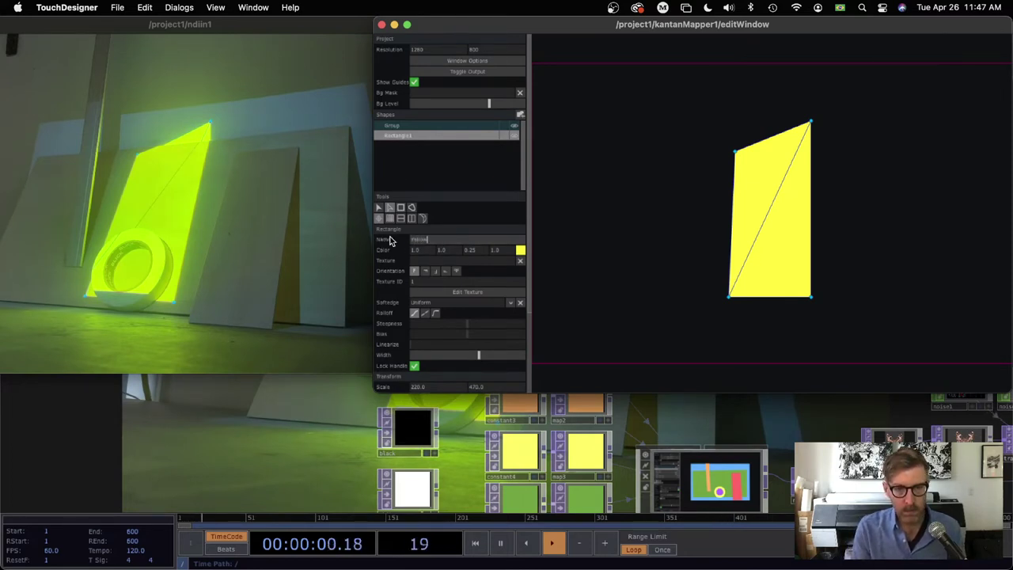
key(Return)
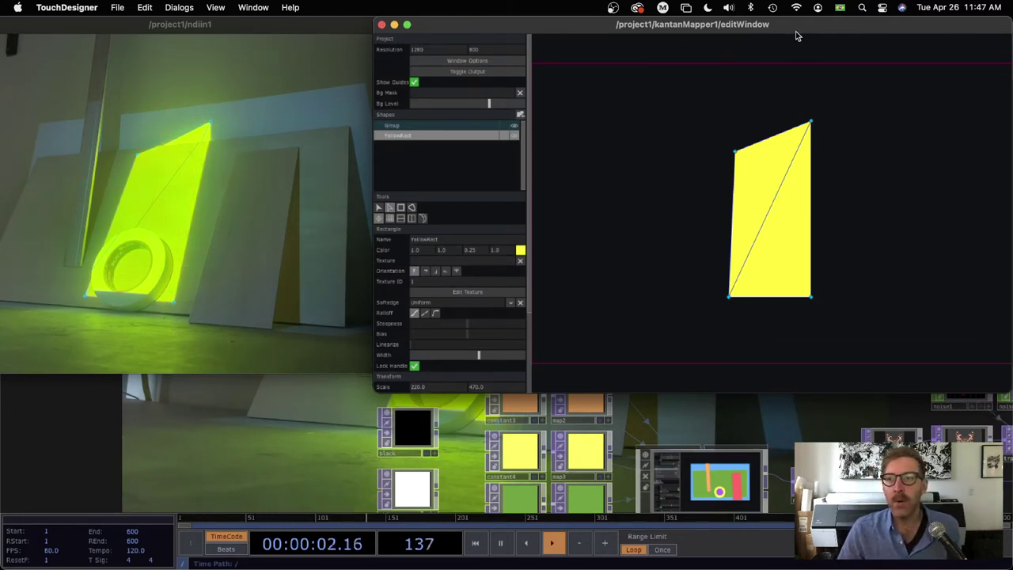
Zoom the network in on the colour operators and select the red map1 node.
drag(797, 35, 161, 36)
click(744, 327)
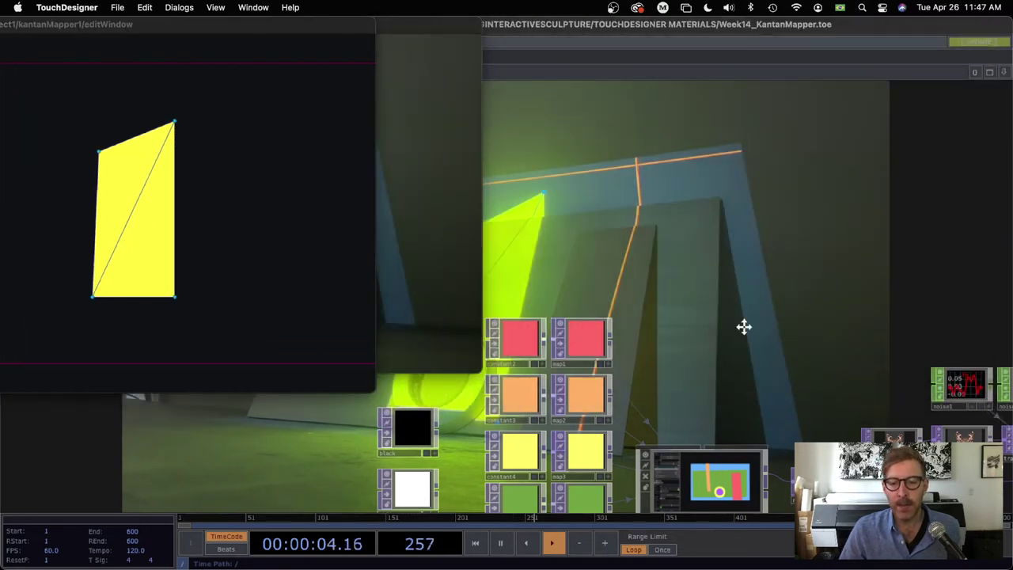
drag(744, 327, 751, 217)
scroll(713, 166, up, 5)
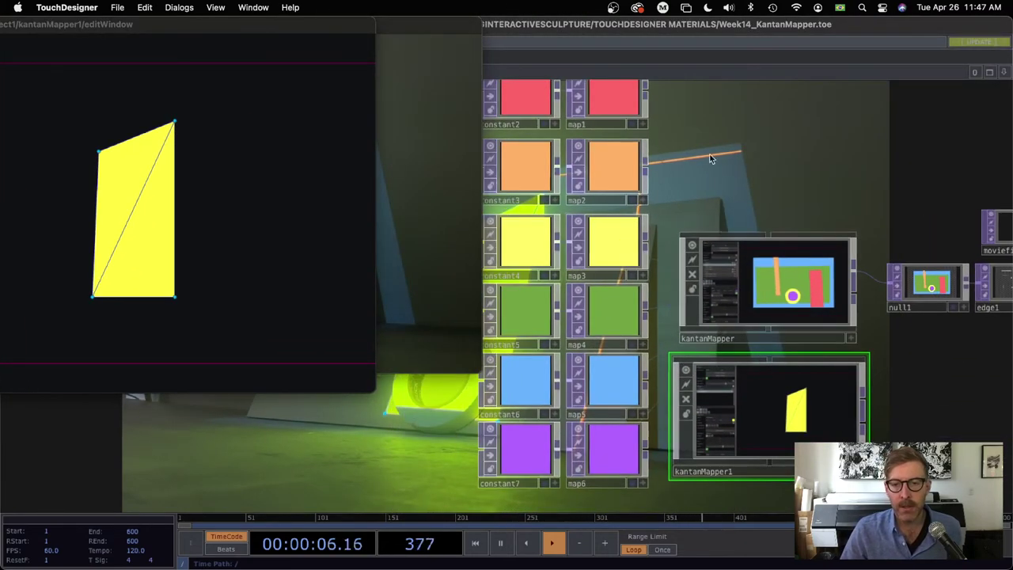
drag(710, 158, 731, 178)
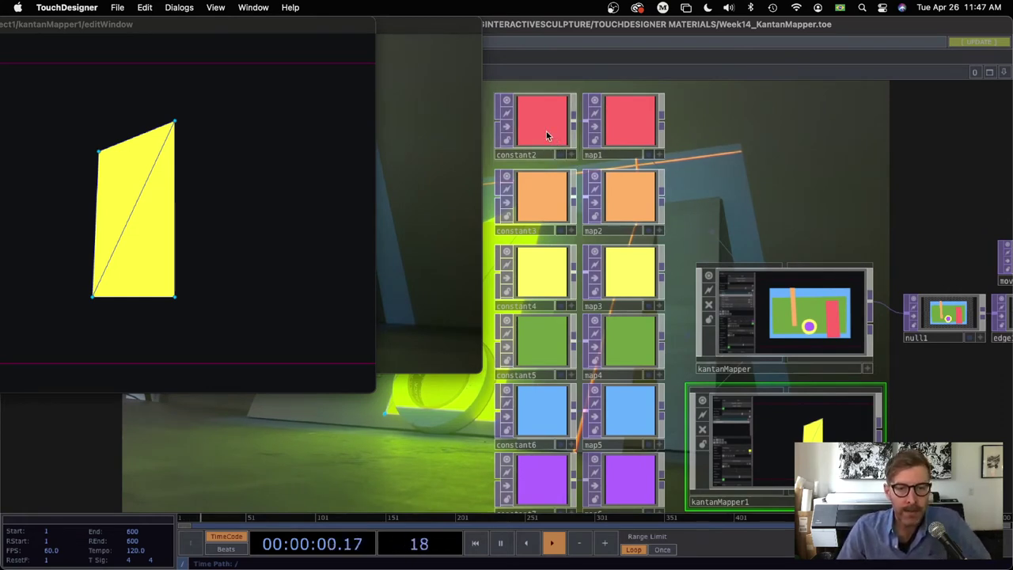
click(625, 134)
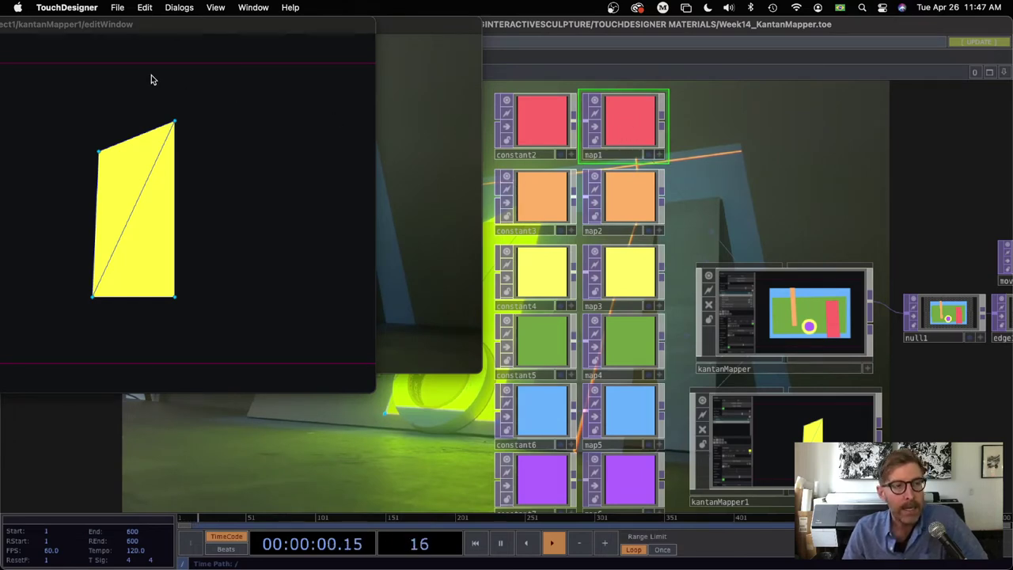
Assign map1 as the shape's texture, /project1/map1, so it projects red.
drag(98, 26, 844, 56)
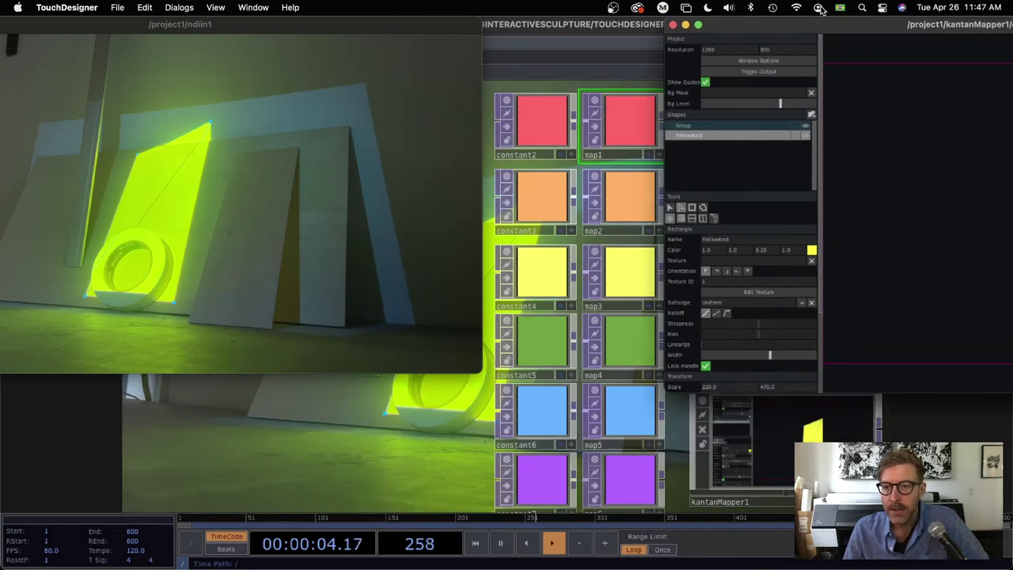
double_click(844, 55)
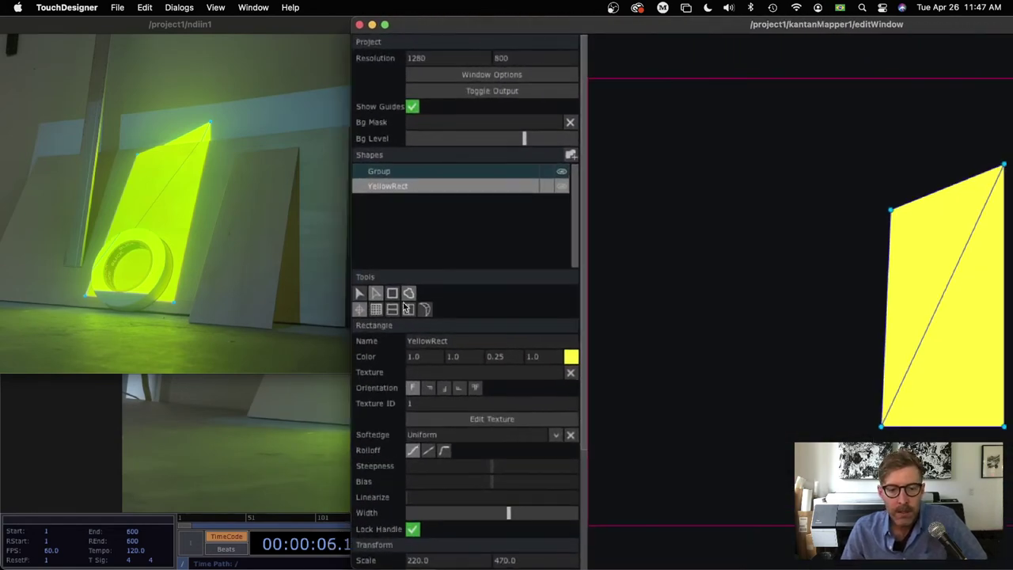
scroll(486, 298, down, 1)
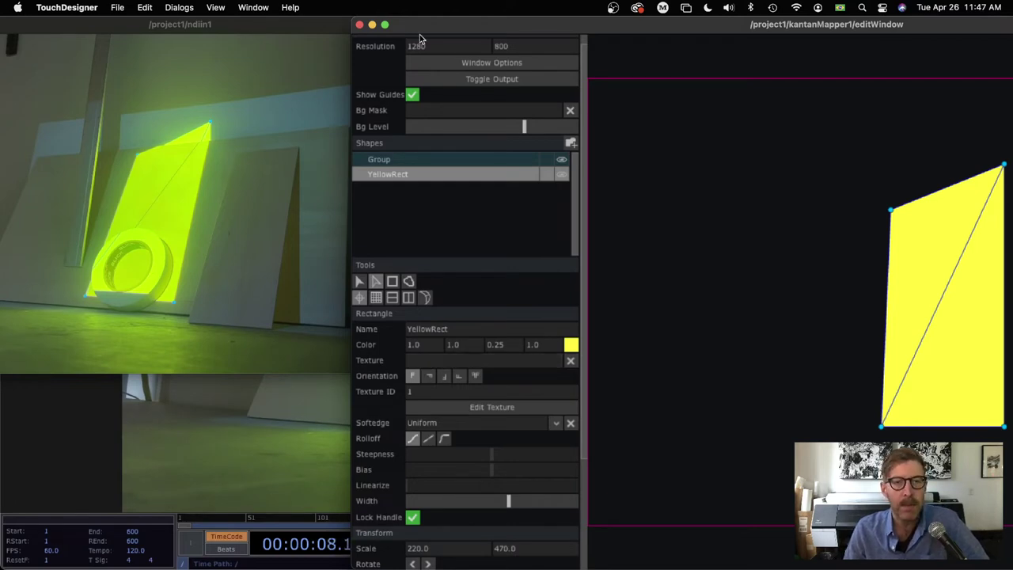
drag(419, 25, 752, 6)
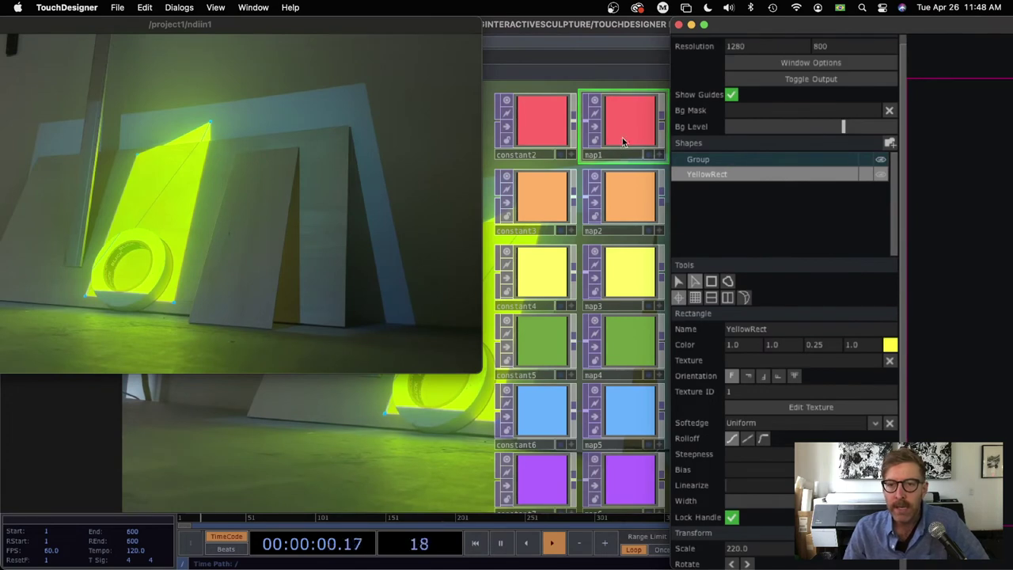
drag(626, 122, 734, 360)
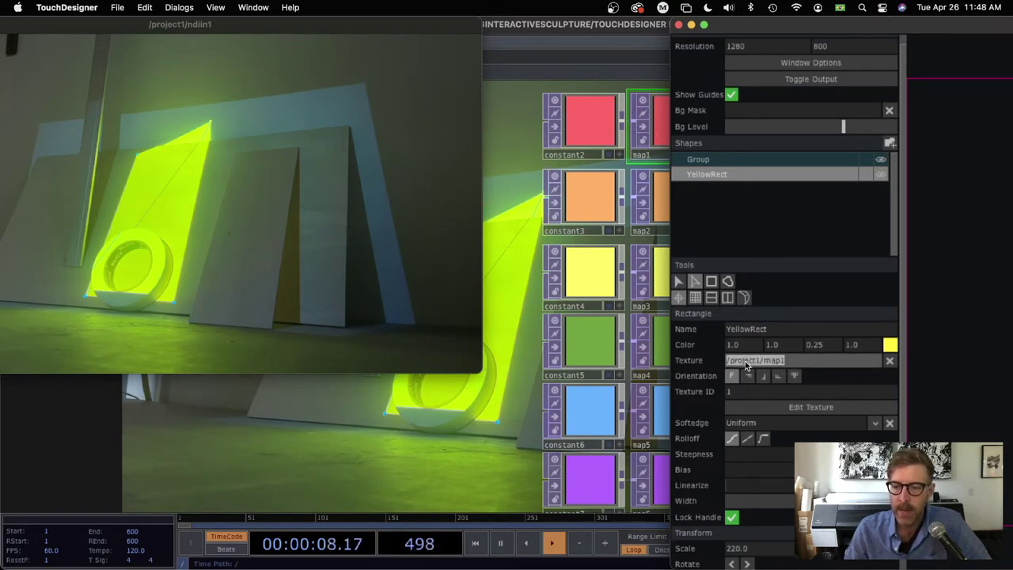
click(810, 362)
click(815, 62)
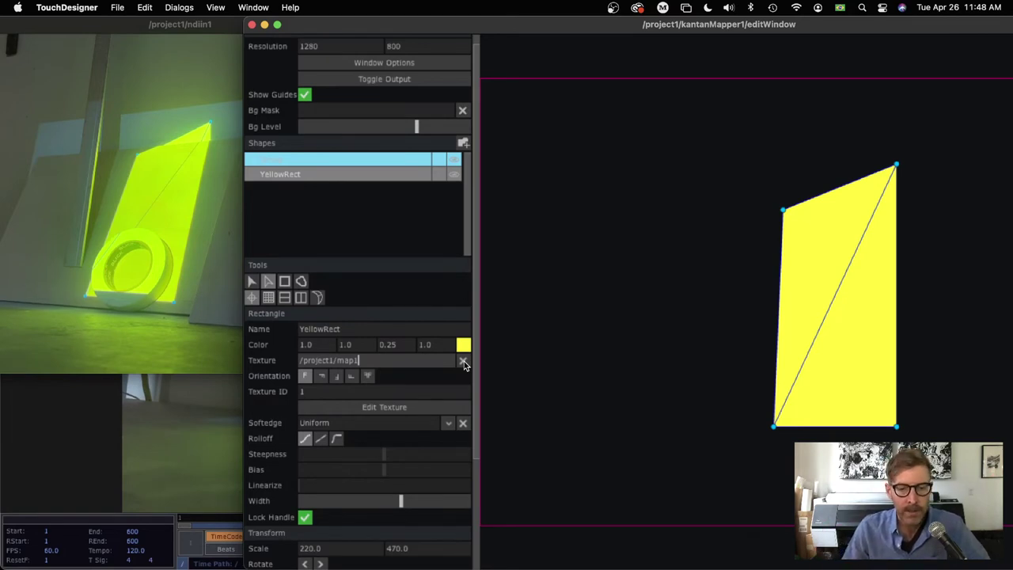
key(Return)
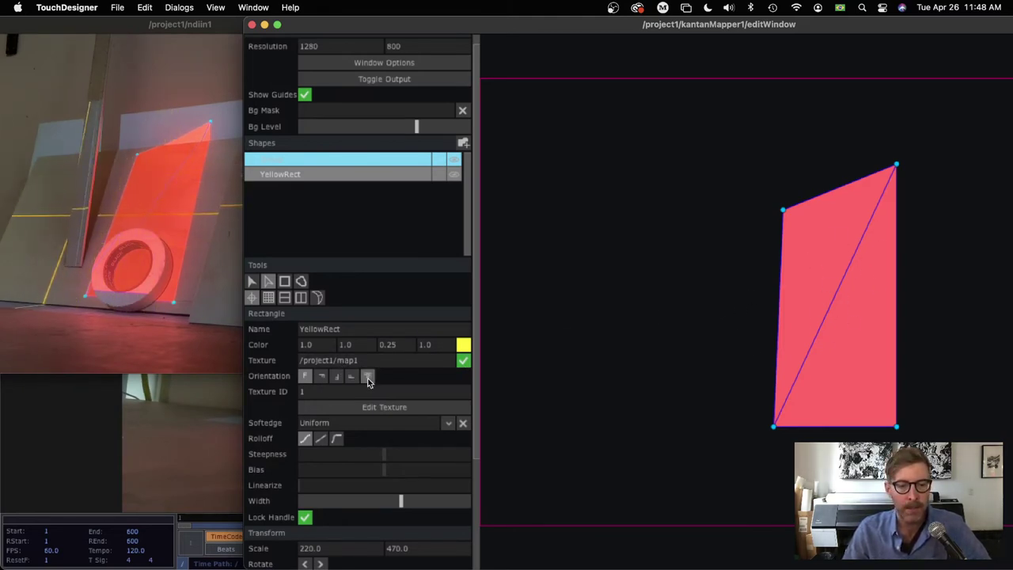
Rename the shape Front Board.
click(345, 331)
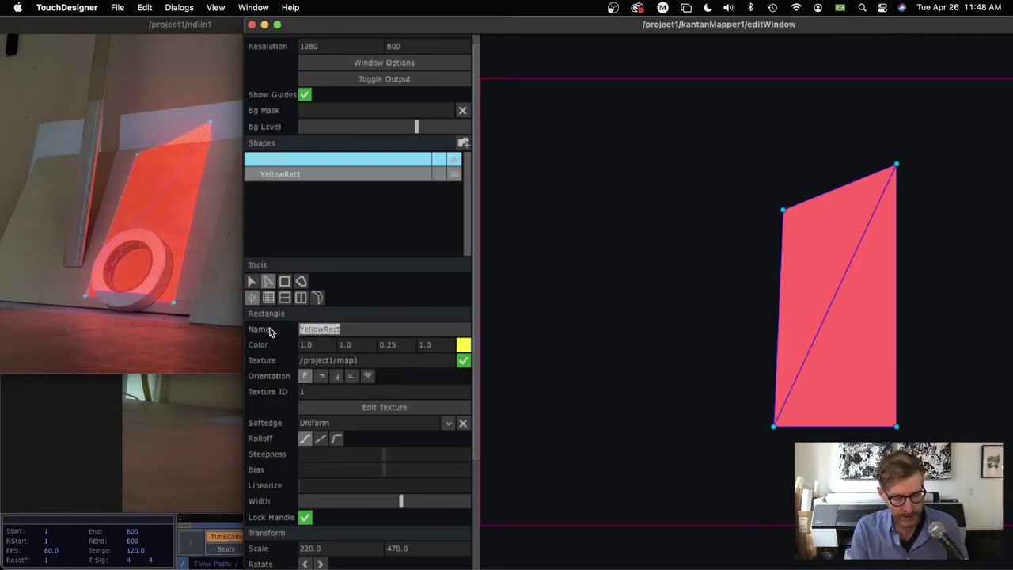
text(F)
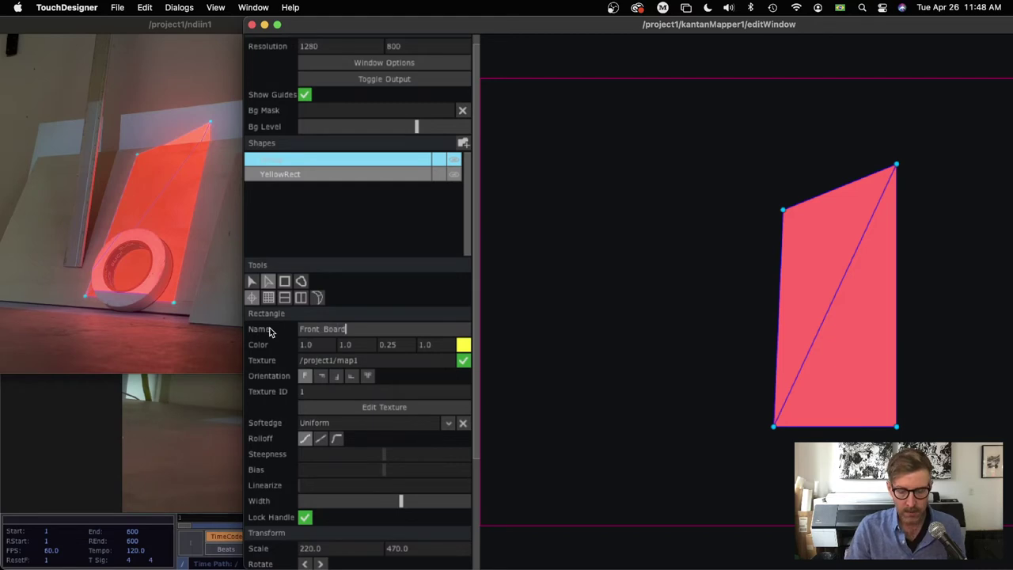
text(ront Board)
key(Return)
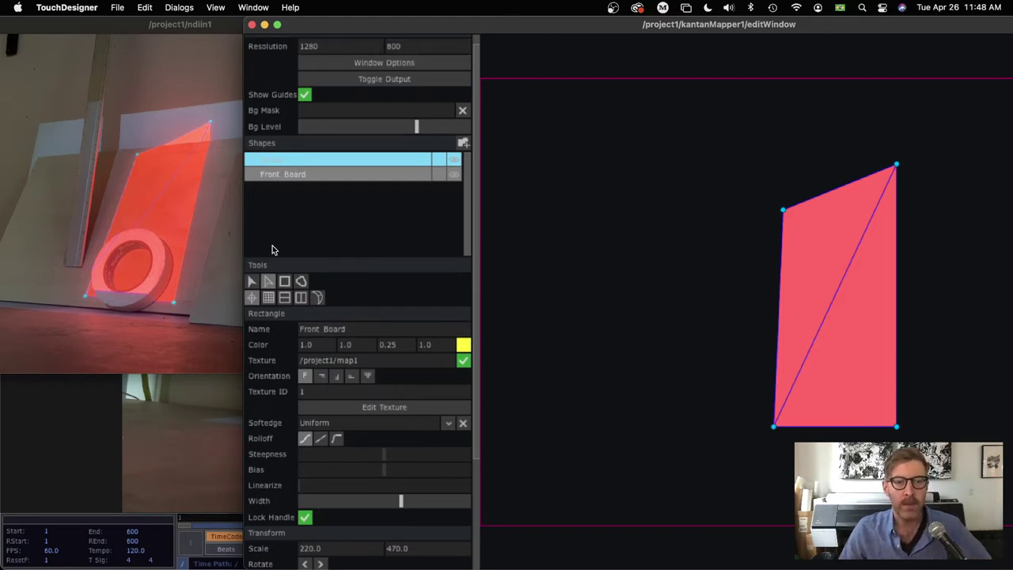
Drag the Front Board quad's top-right and bottom-right corners onto the front board's edges.
drag(244, 385, 363, 360)
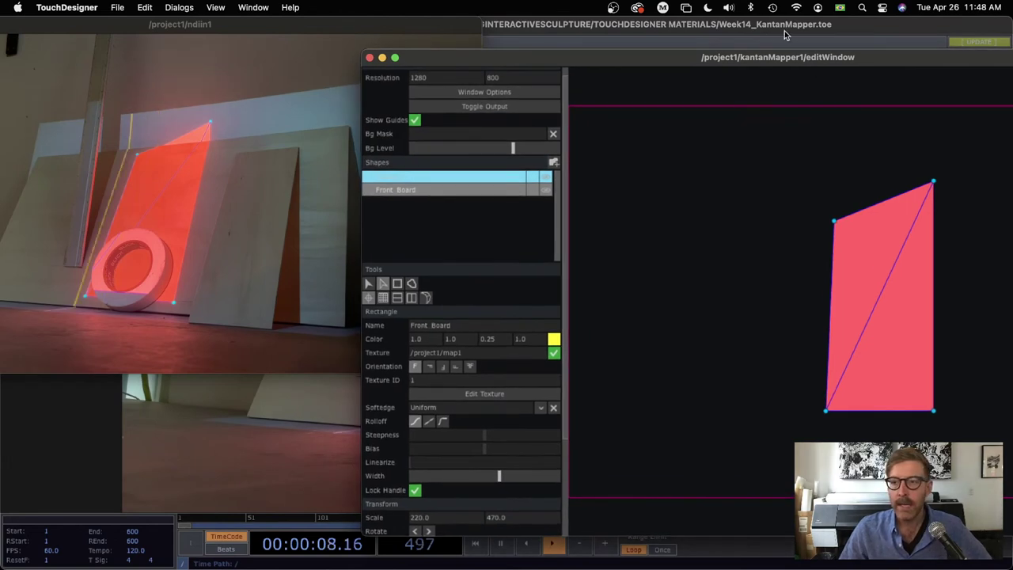
drag(775, 57, 775, 23)
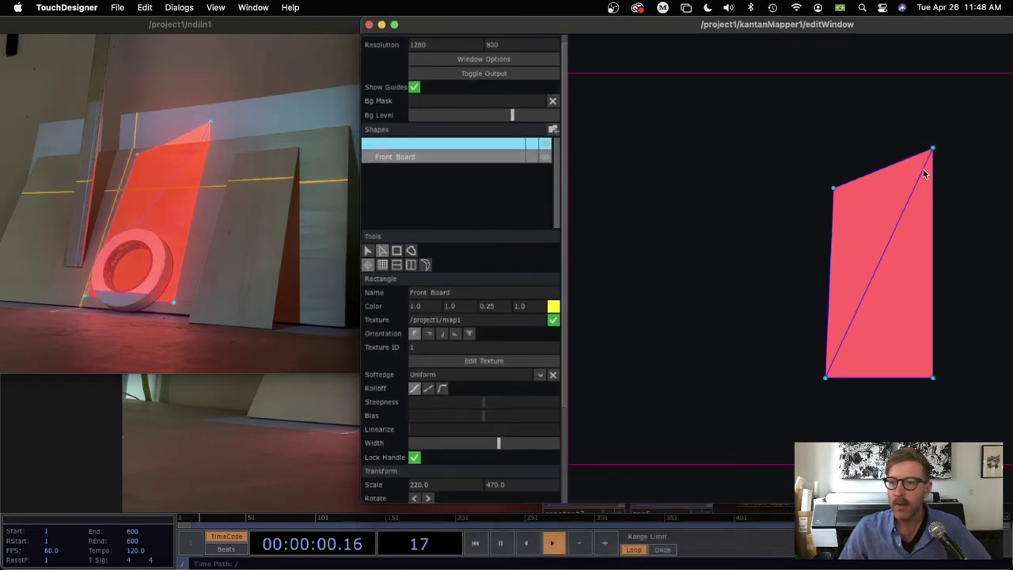
drag(932, 149, 961, 192)
drag(841, 25, 731, 25)
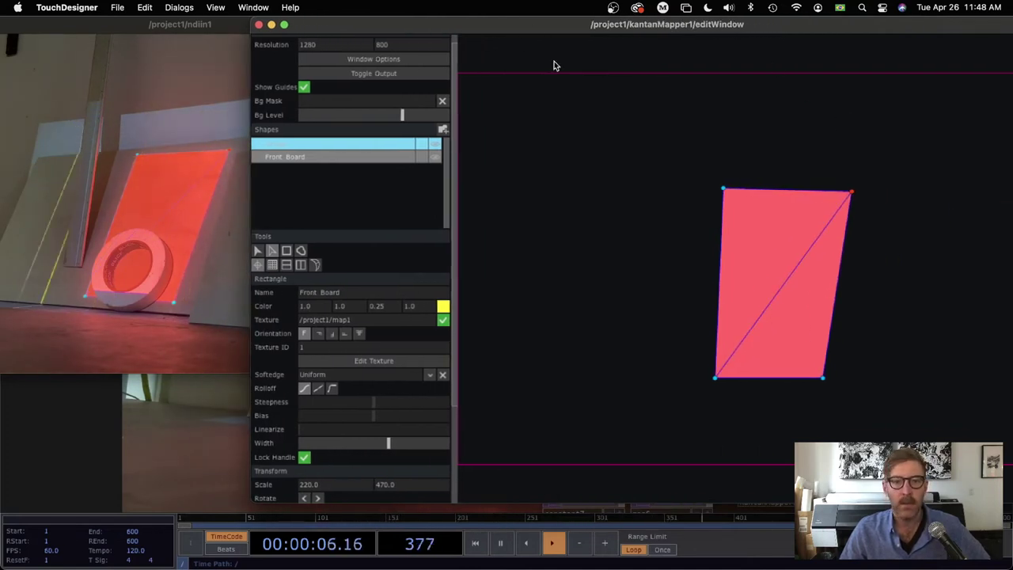
drag(252, 57, 353, 46)
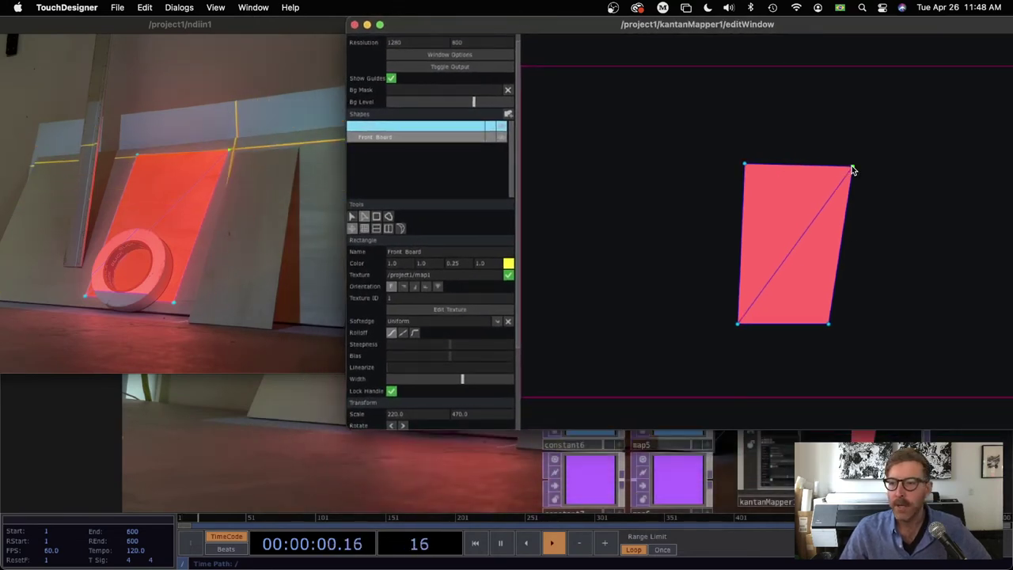
drag(852, 166, 917, 178)
drag(829, 325, 932, 354)
Move the bottom-left and top-left corners onto the board, check the corners, then deselect.
click(739, 327)
drag(738, 327, 872, 354)
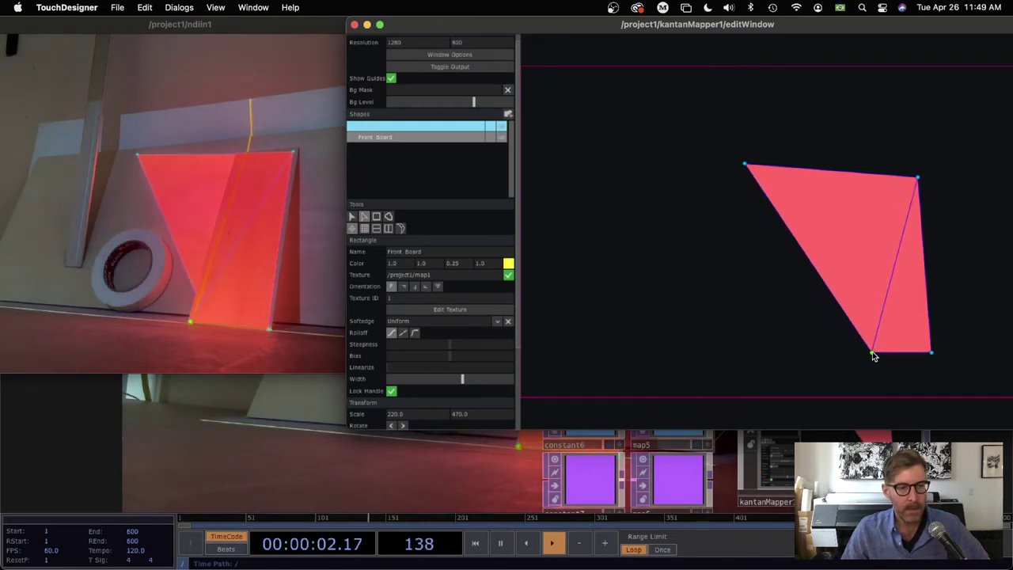
drag(744, 164, 923, 171)
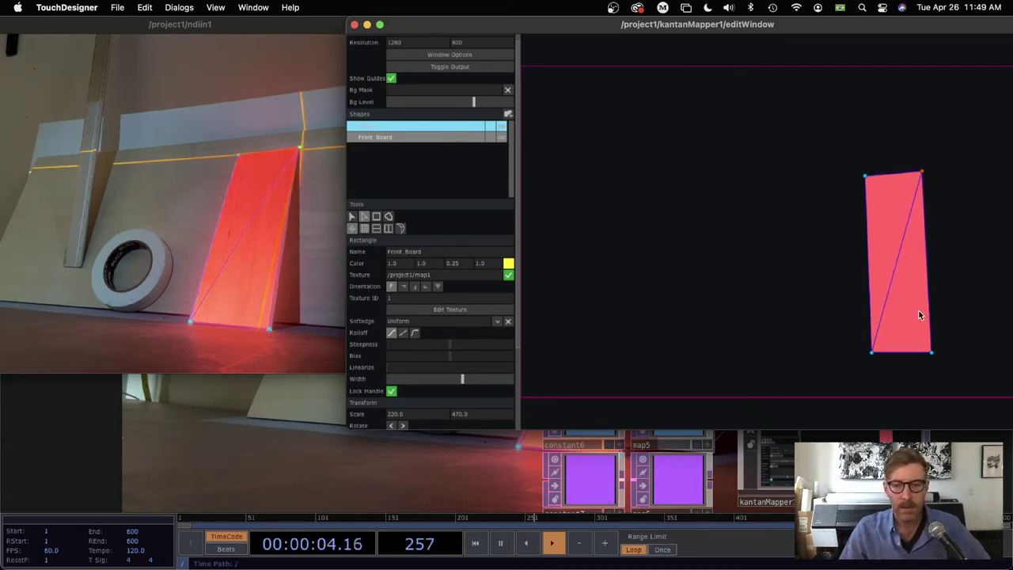
click(932, 353)
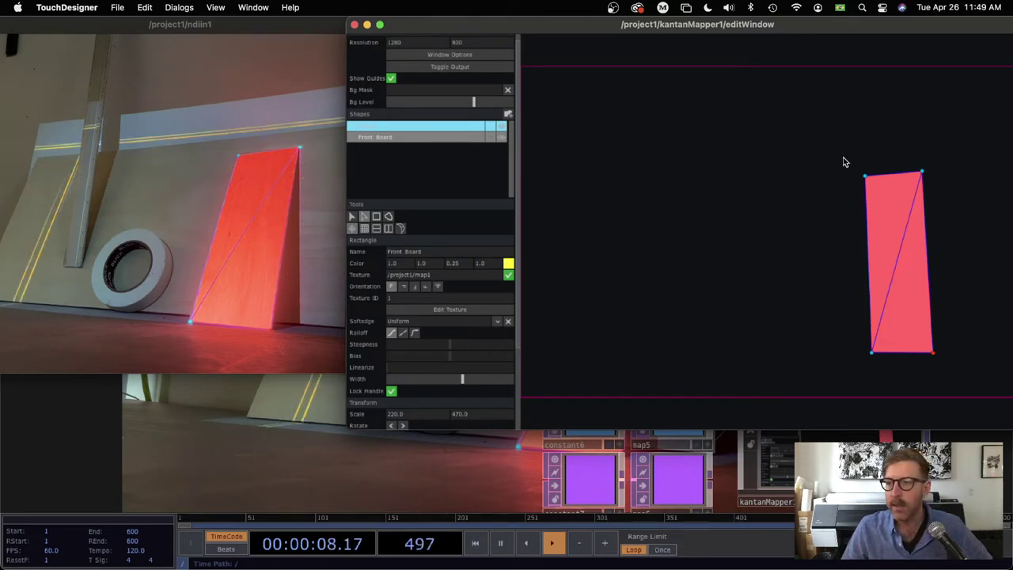
click(923, 172)
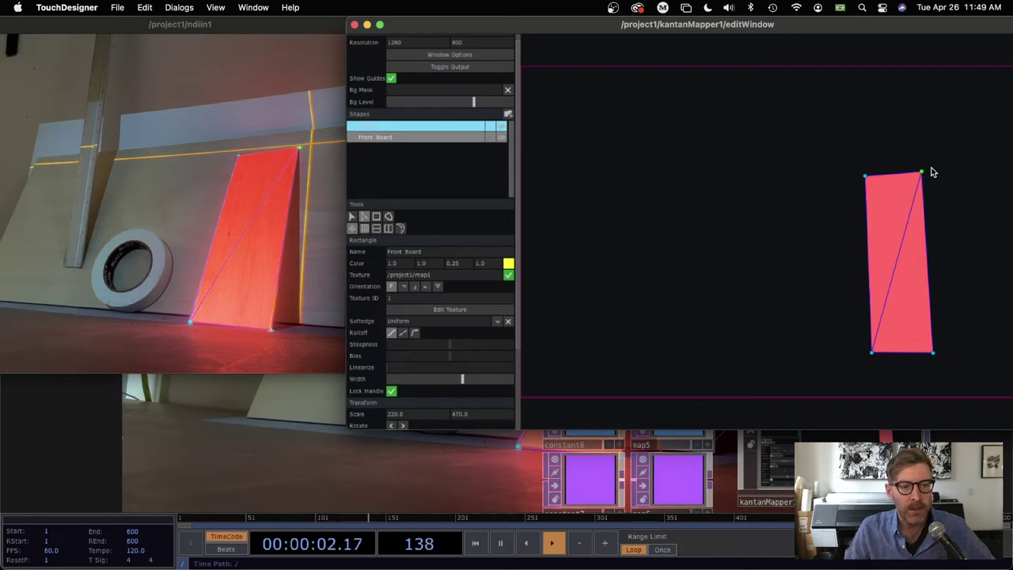
click(872, 353)
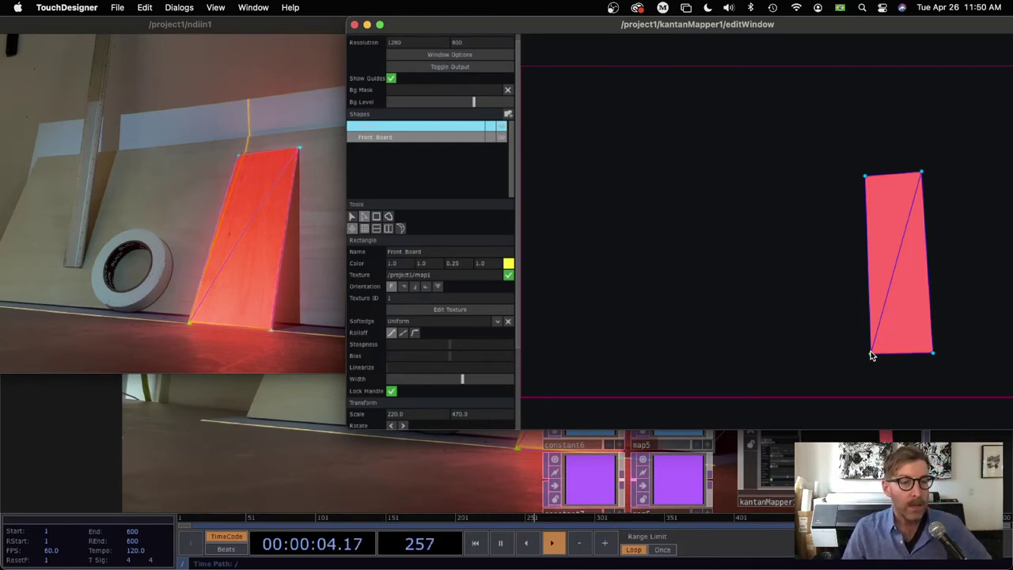
click(590, 268)
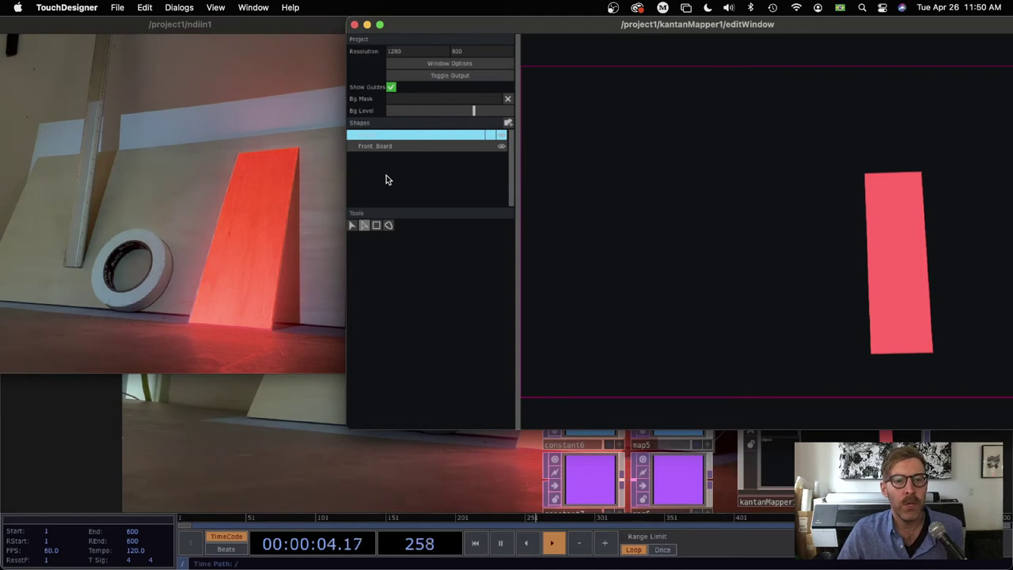
click(376, 225)
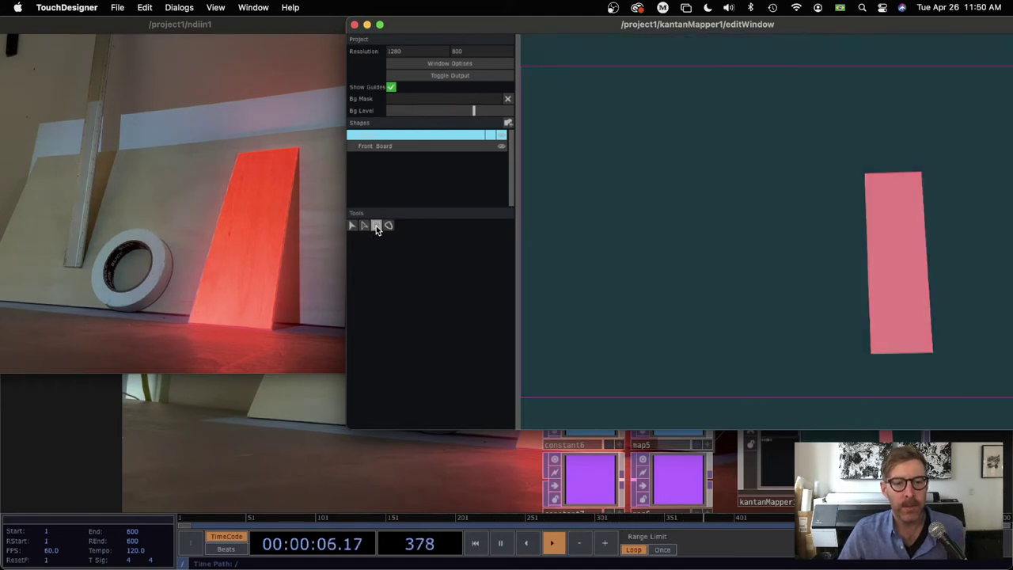
Draw a new rectangle over the main board and fit its four corners to the board outline.
drag(530, 114, 990, 324)
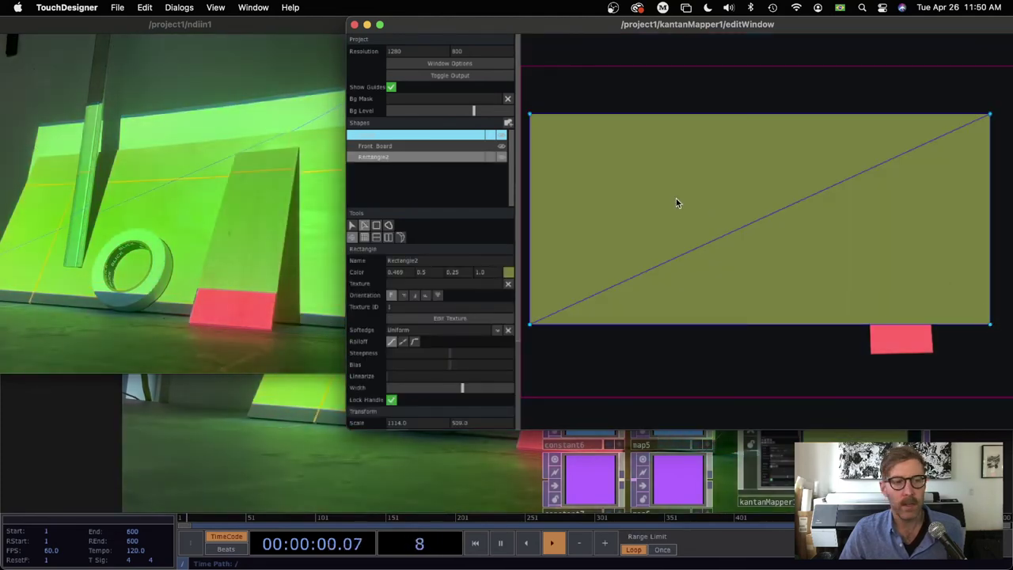
drag(528, 119, 604, 162)
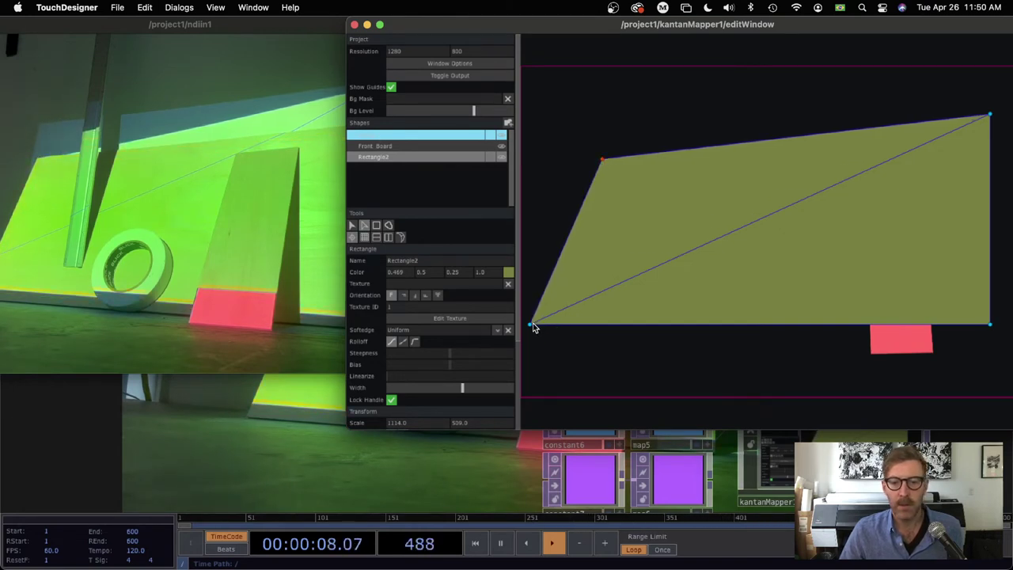
drag(532, 327, 608, 333)
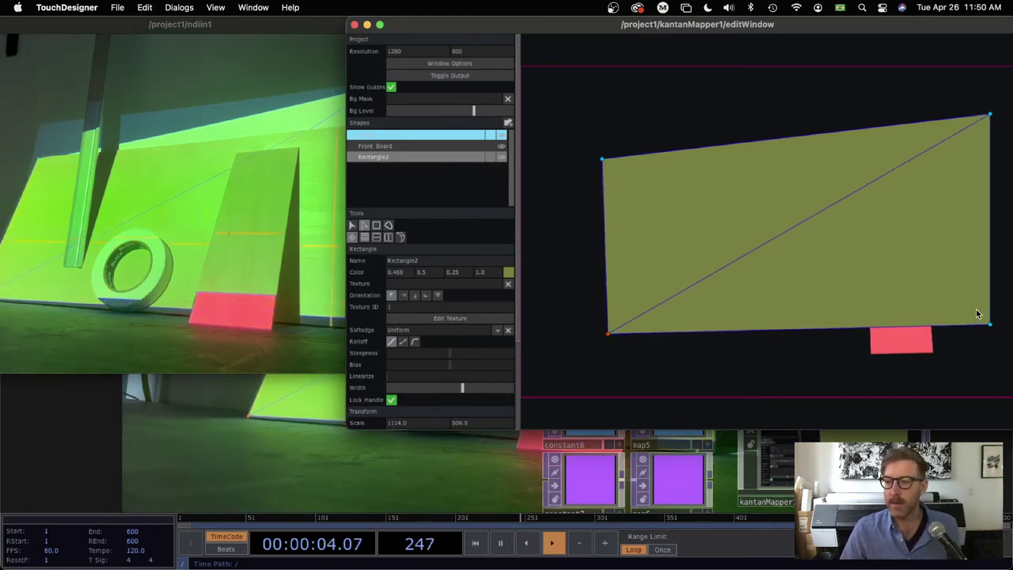
drag(981, 327, 962, 336)
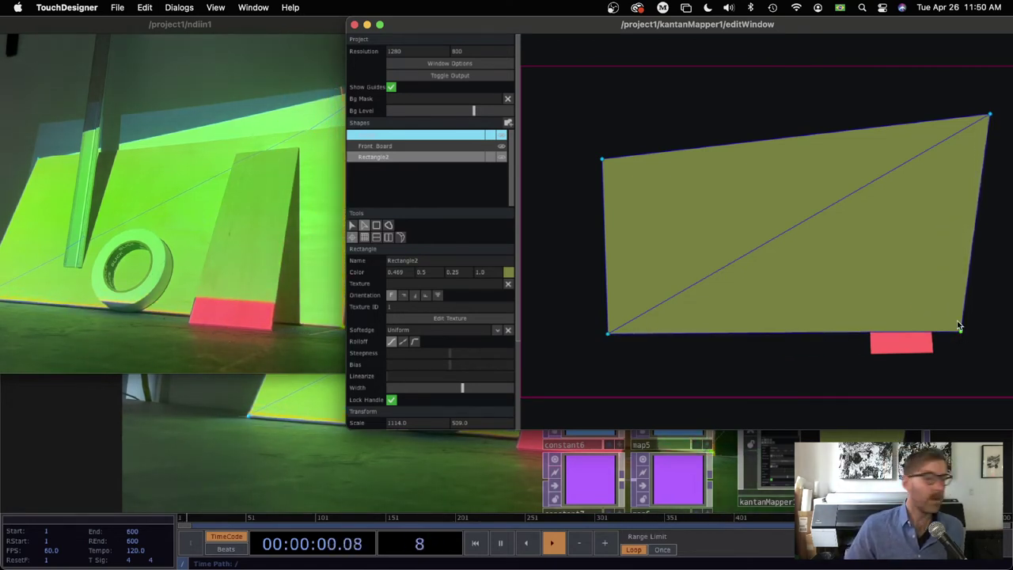
drag(989, 116, 966, 155)
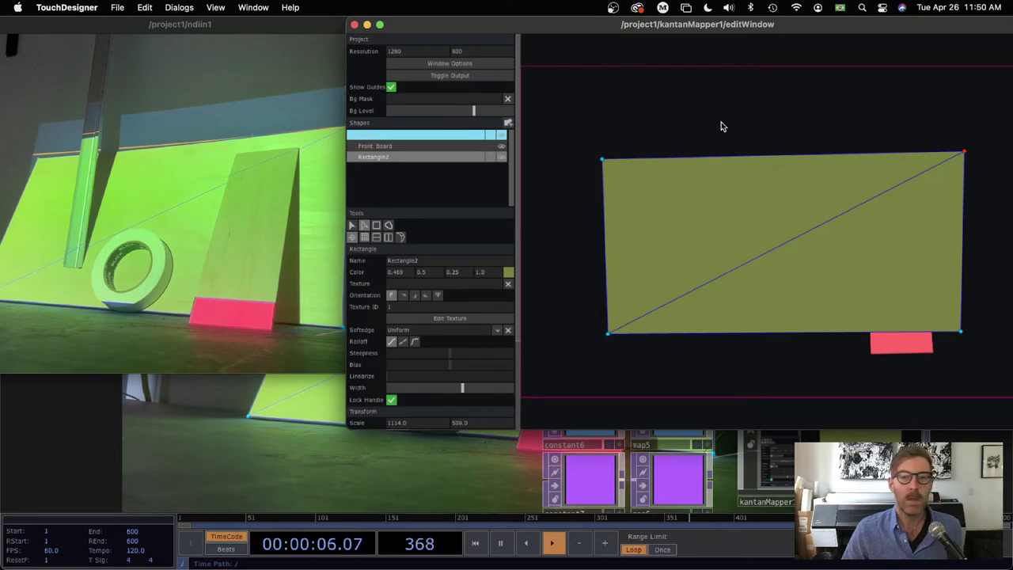
click(603, 160)
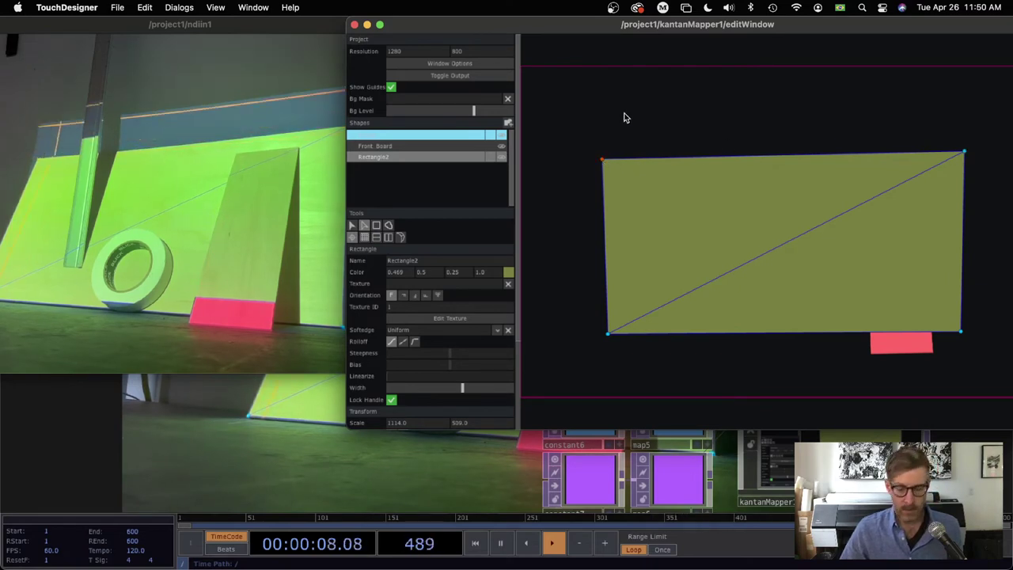
key(Up)
key(Up)
key(Up)
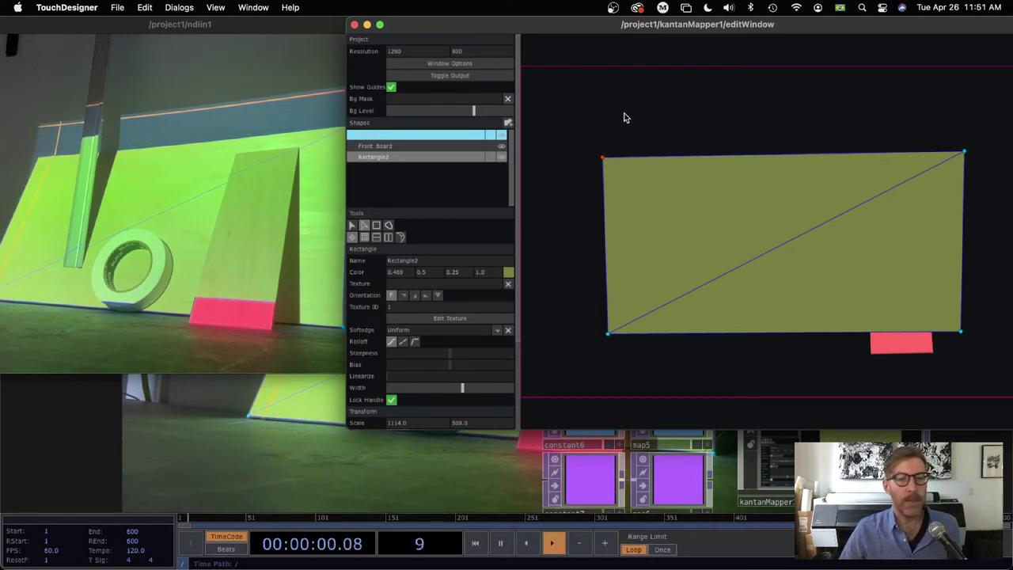
click(597, 103)
drag(598, 31, 692, 14)
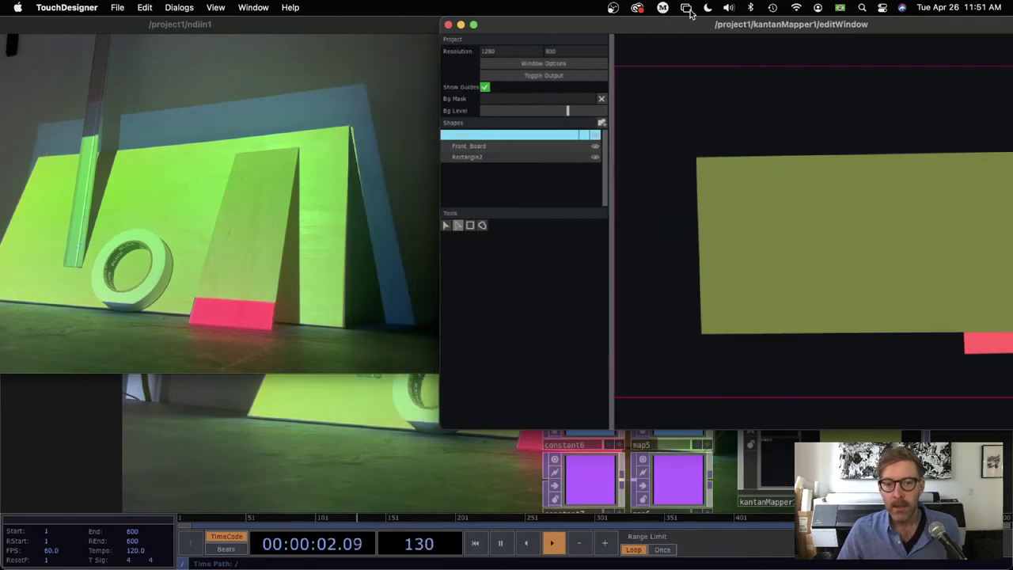
Assign the green map4 TOP as Rectangle2's texture and enable it, then enlarge the editor.
click(751, 229)
drag(860, 30, 677, 30)
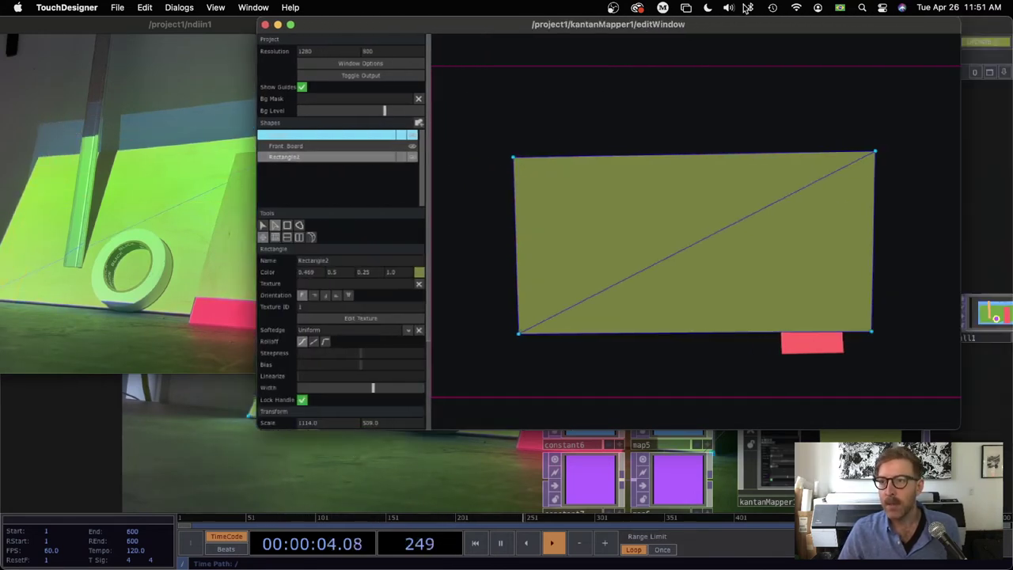
drag(745, 23, 414, 23)
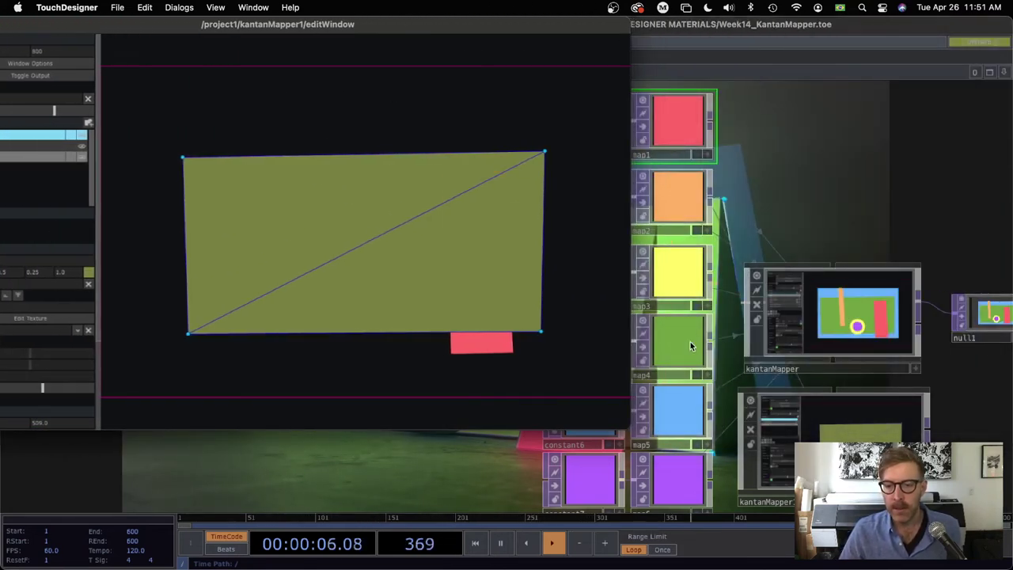
drag(624, 431, 460, 324)
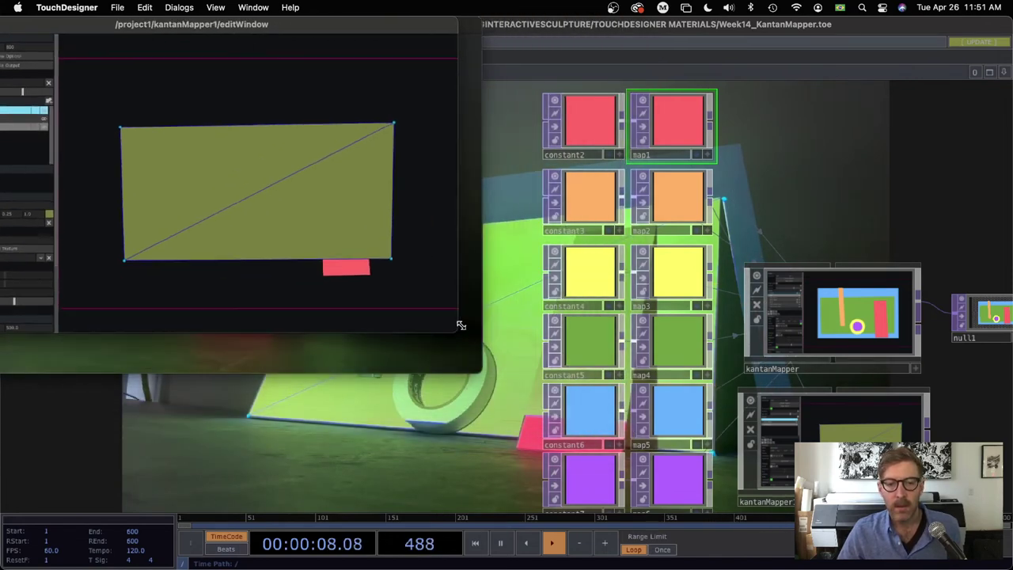
drag(333, 43, 463, 46)
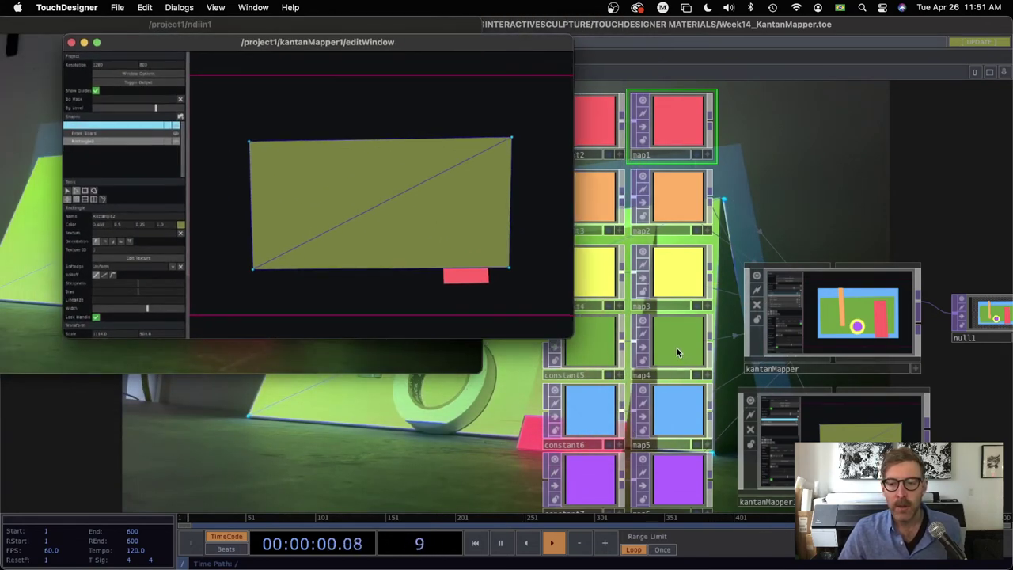
drag(677, 353, 212, 200)
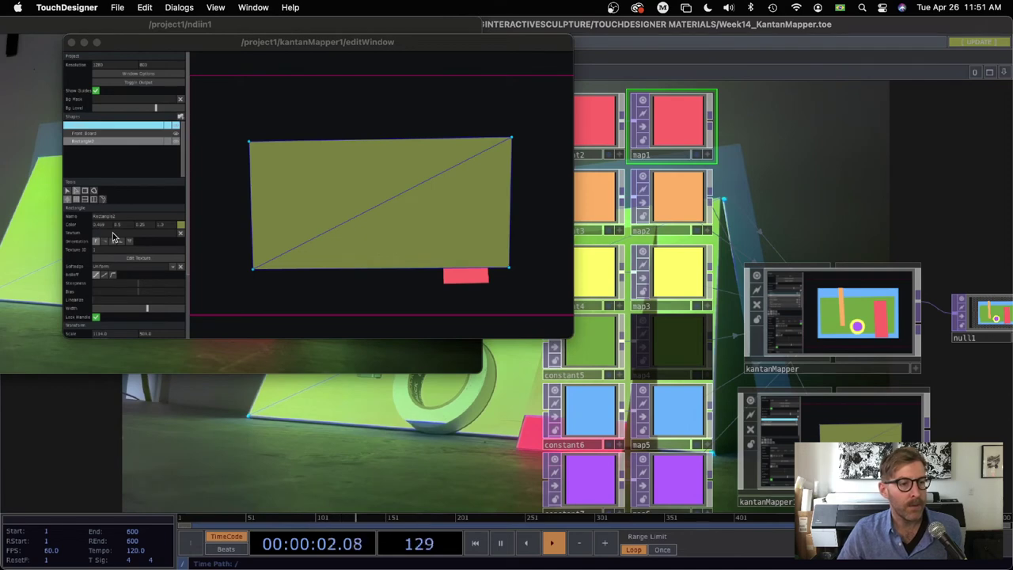
drag(112, 237, 105, 238)
click(181, 234)
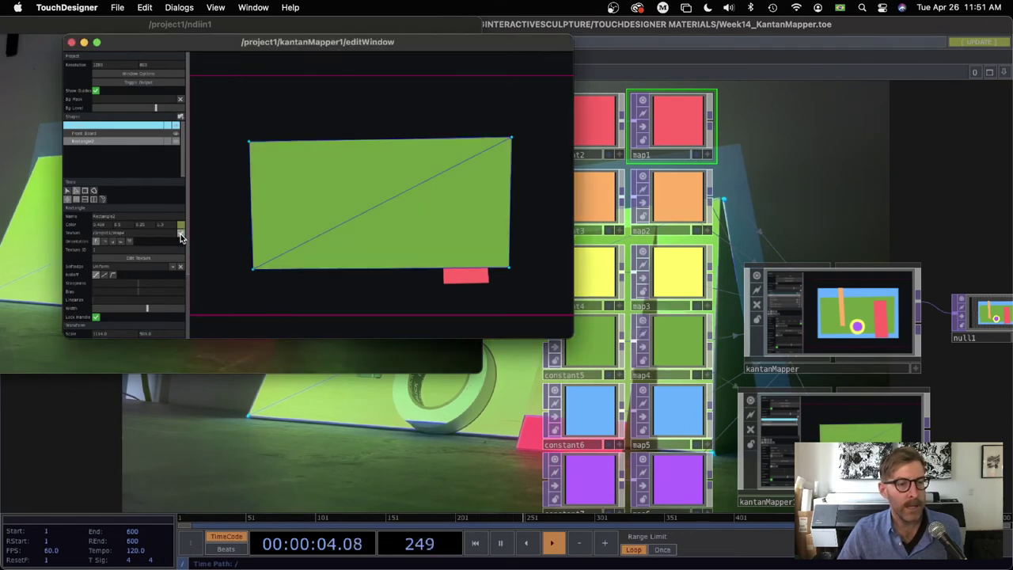
drag(567, 336, 922, 559)
drag(451, 49, 497, 30)
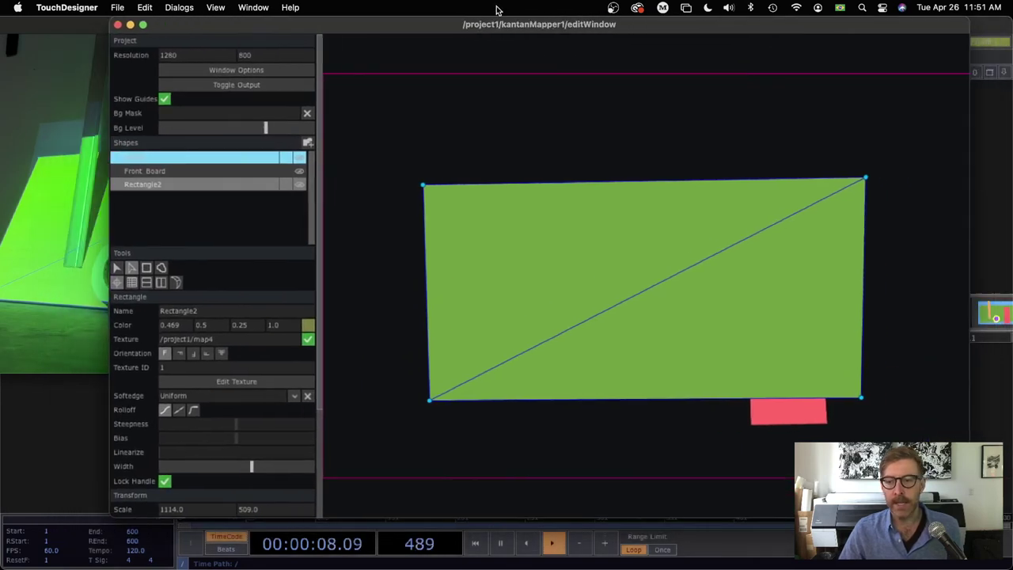
Rename Rectangle2 to 'Main Board' and drag Front Board above it in the shapes list.
click(198, 311)
text(Main Board)
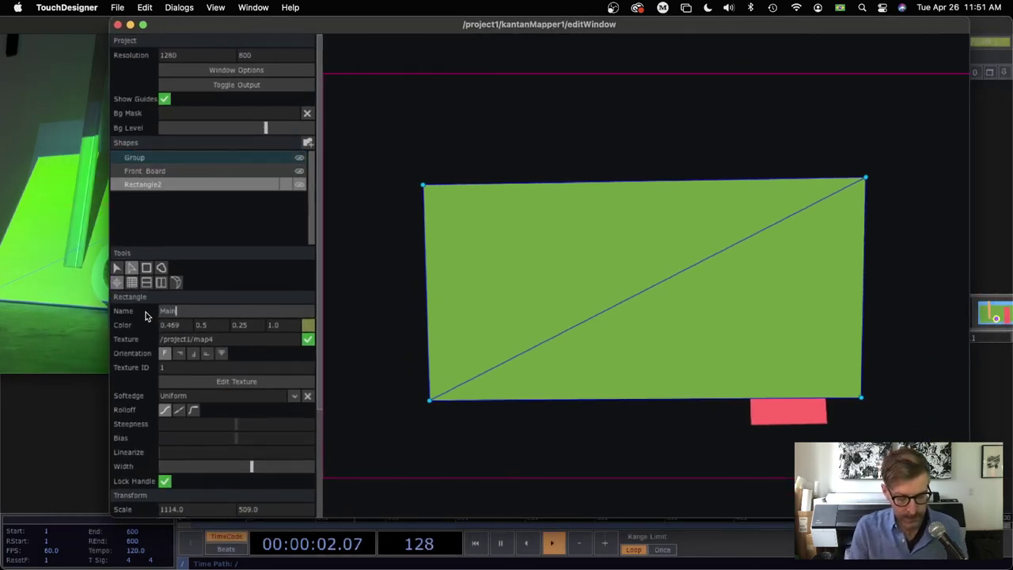
key(Return)
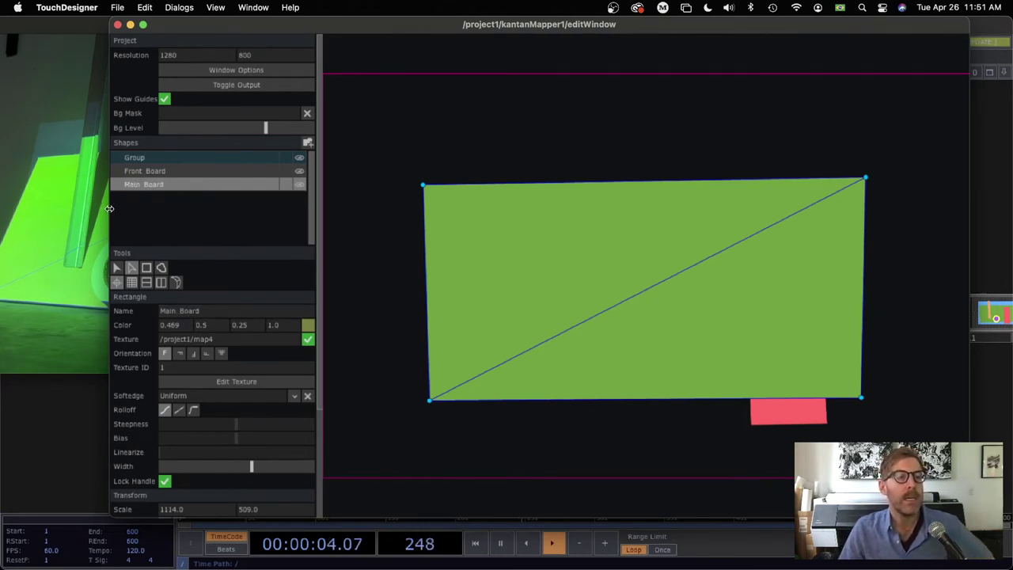
click(156, 171)
drag(150, 184, 162, 191)
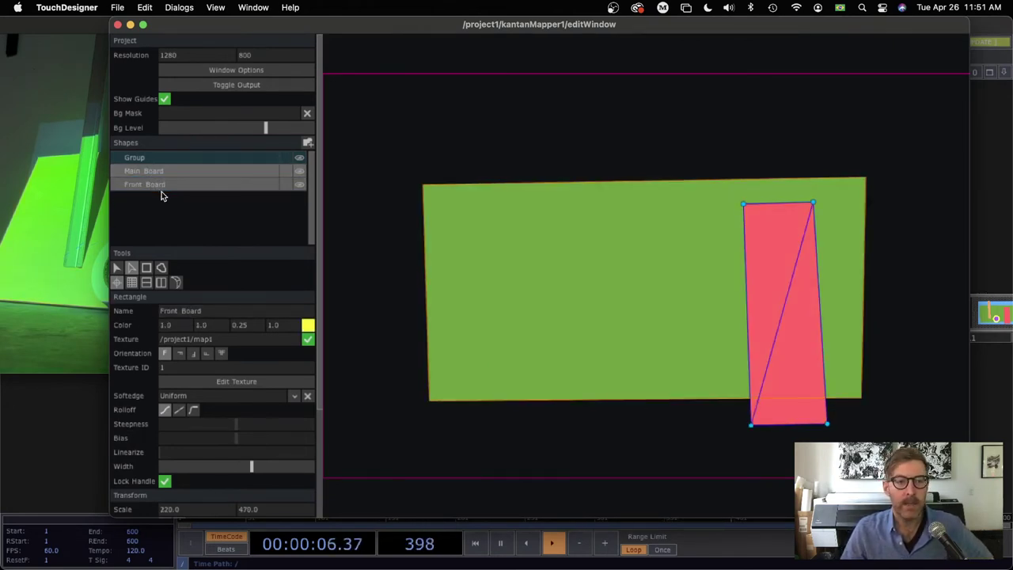
click(535, 139)
Move the mapper editor left to show the whole canvas and select the Group row.
drag(400, 26, 769, 29)
click(518, 177)
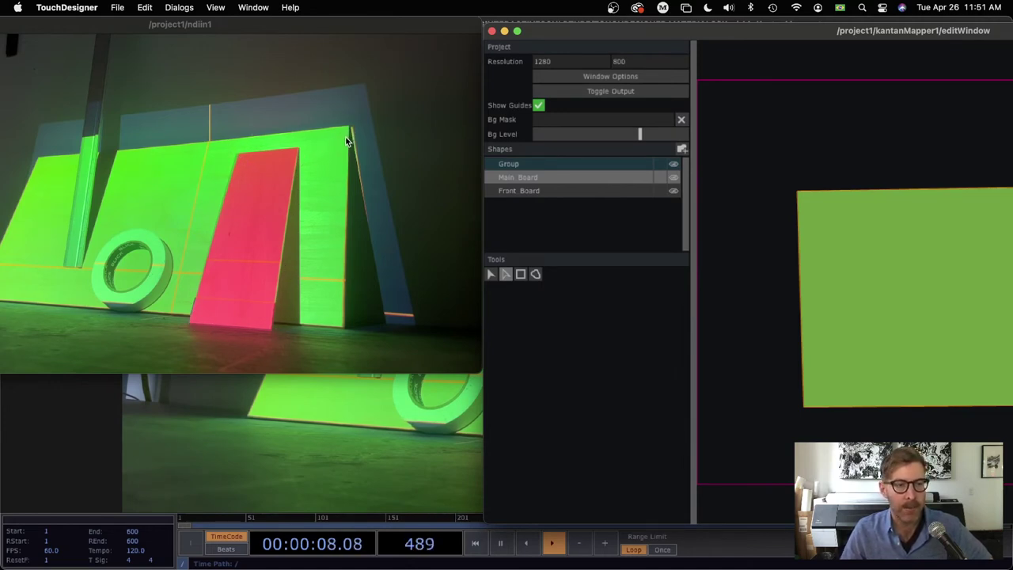
click(828, 125)
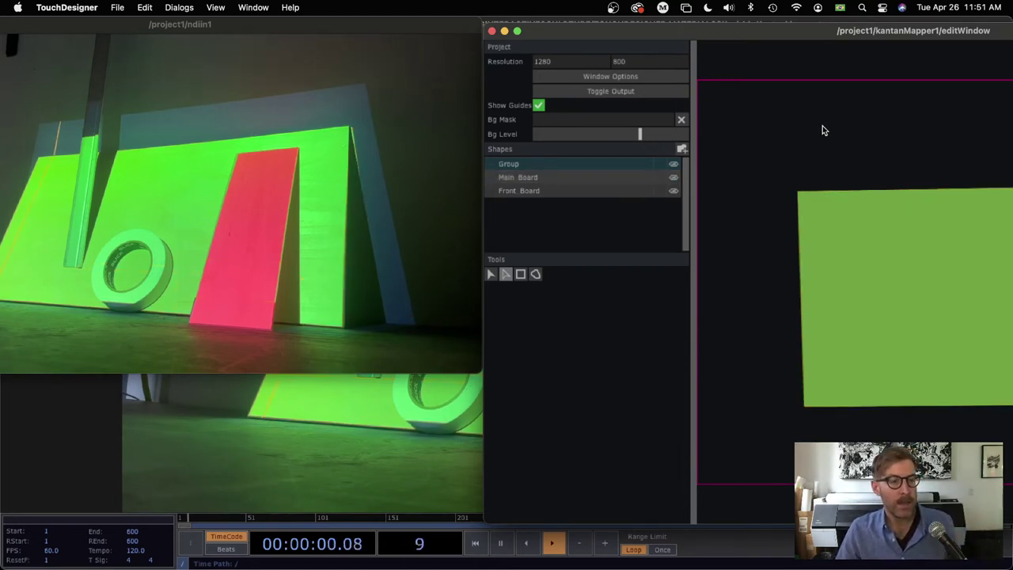
drag(715, 32, 589, 25)
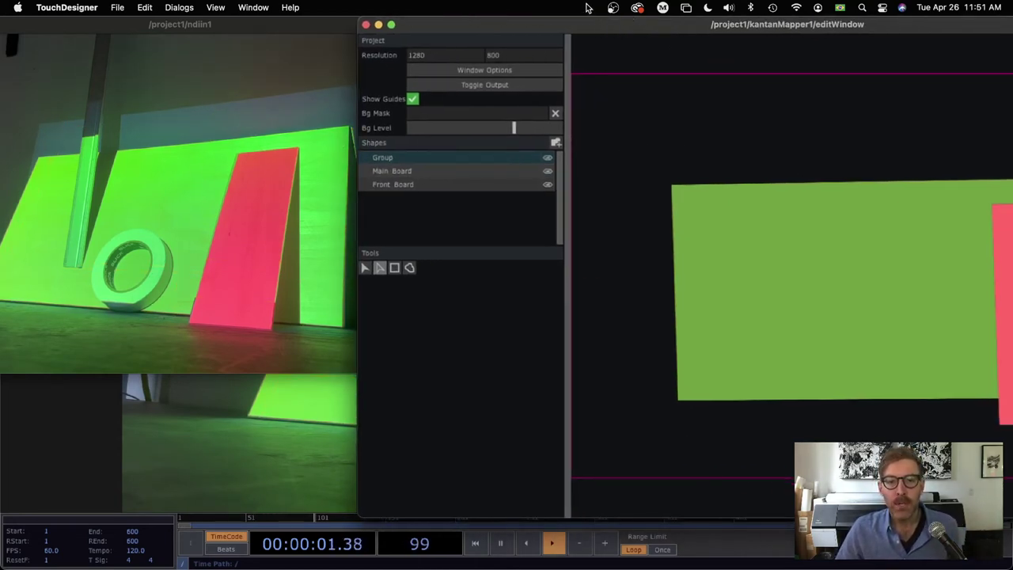
click(484, 156)
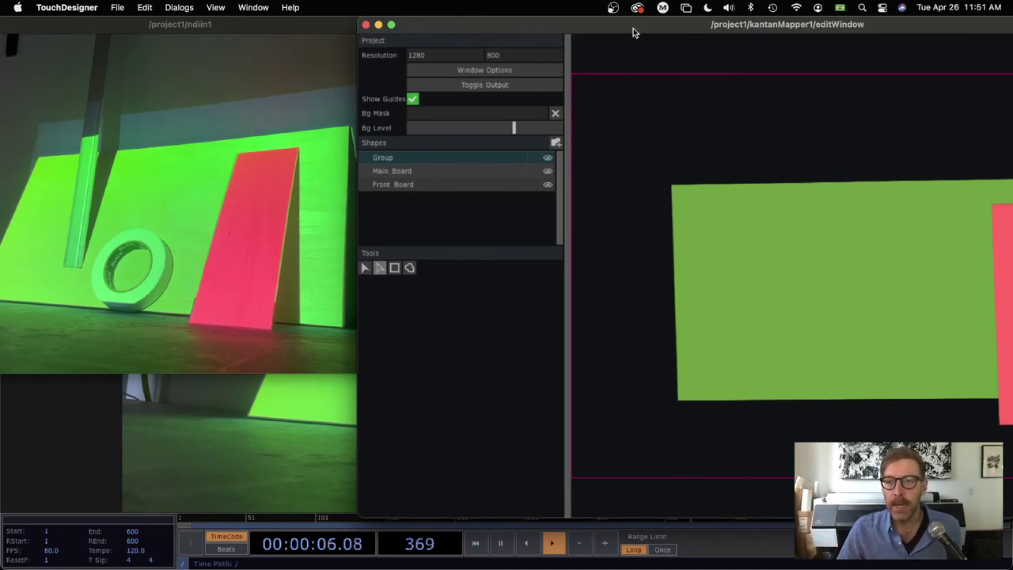
drag(633, 27, 568, 28)
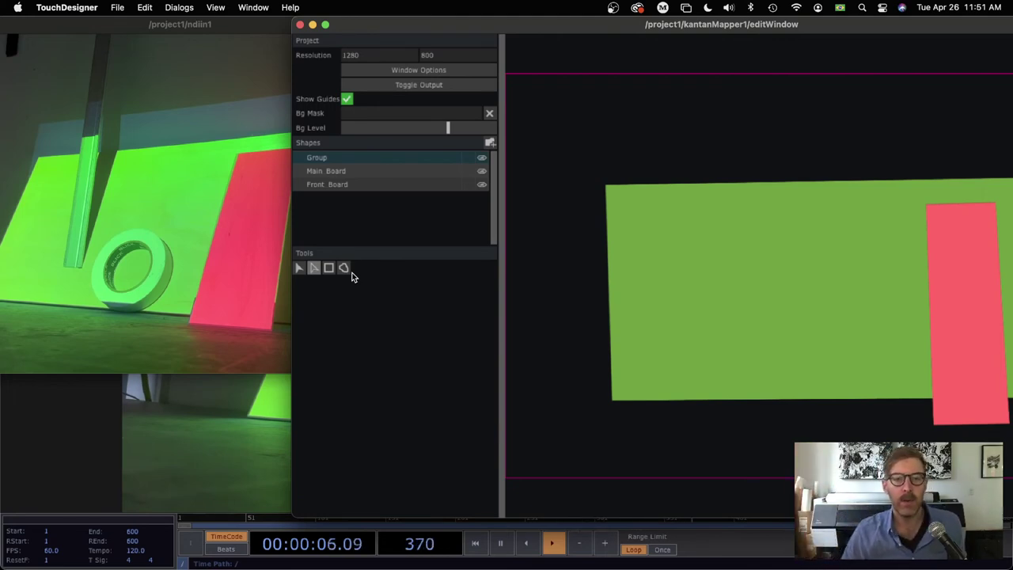
drag(532, 24, 446, 6)
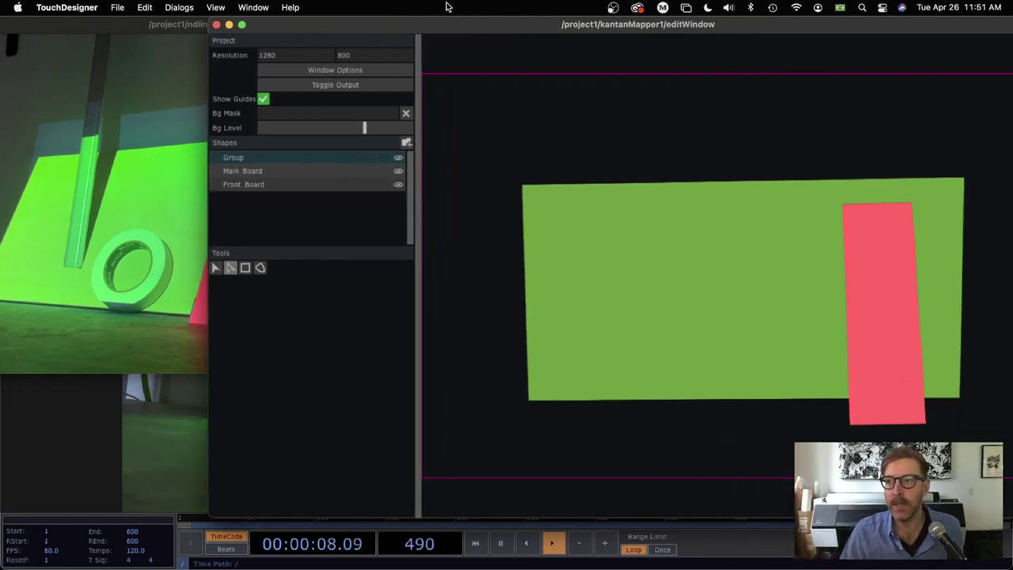
click(260, 268)
click(690, 152)
click(633, 223)
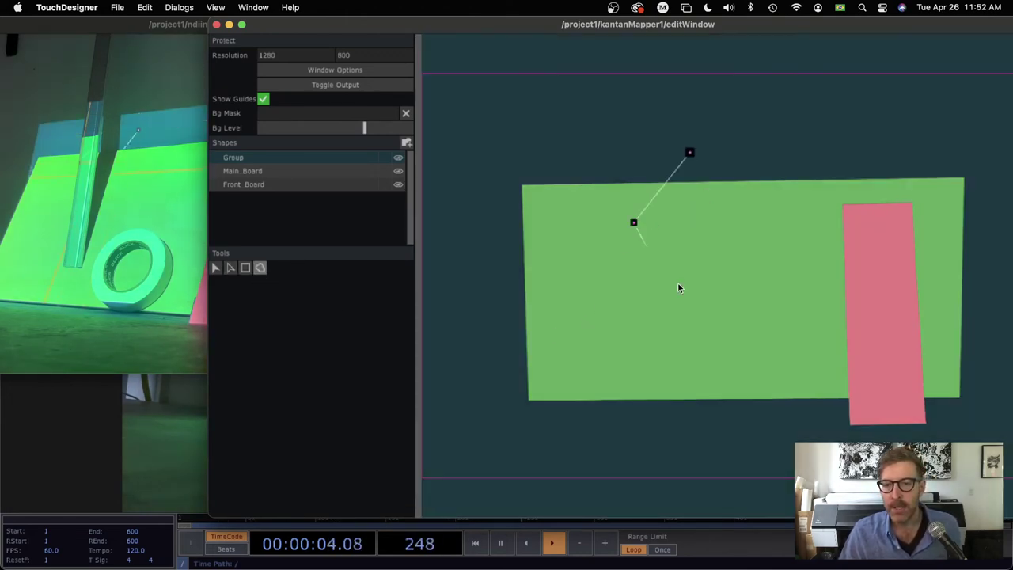
click(677, 283)
click(765, 253)
click(826, 221)
click(808, 138)
click(732, 216)
click(747, 119)
click(700, 102)
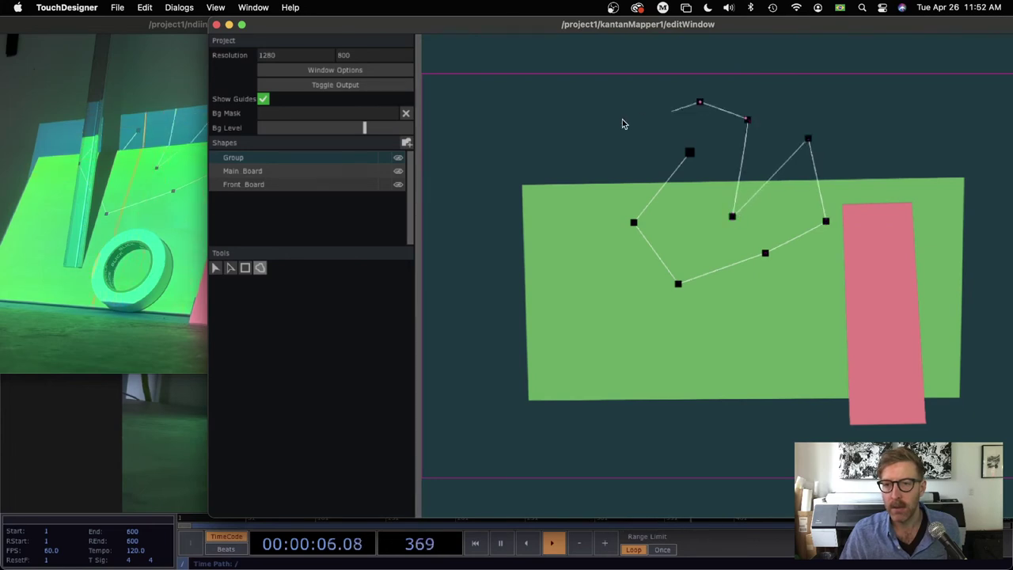
click(622, 121)
click(690, 153)
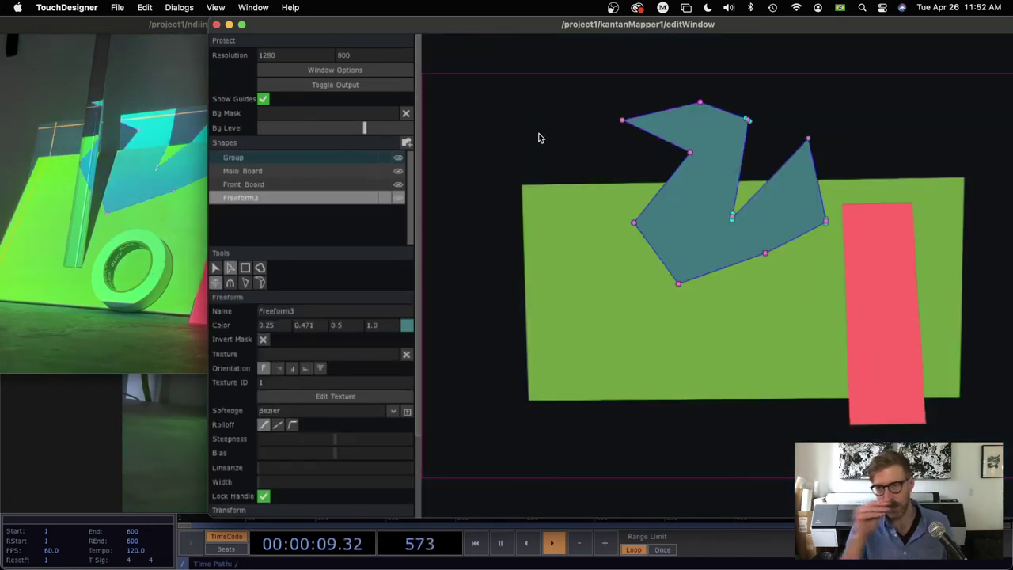
click(535, 203)
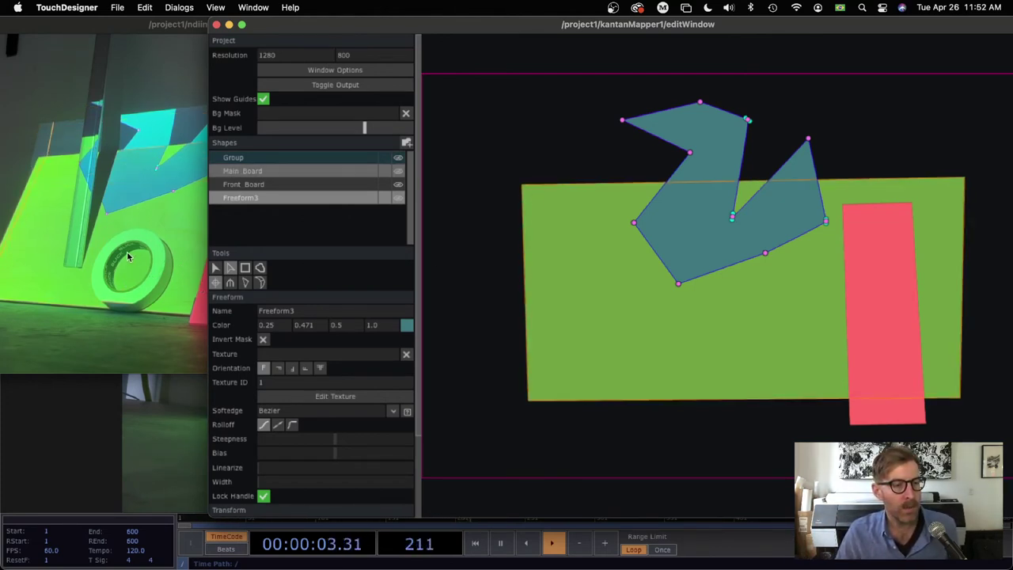
click(320, 211)
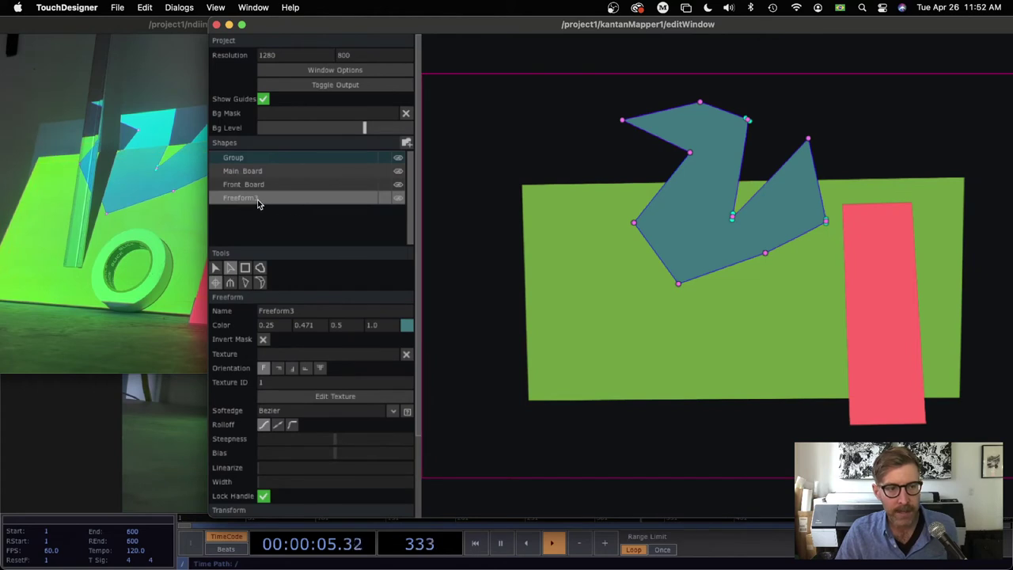
key(Delete)
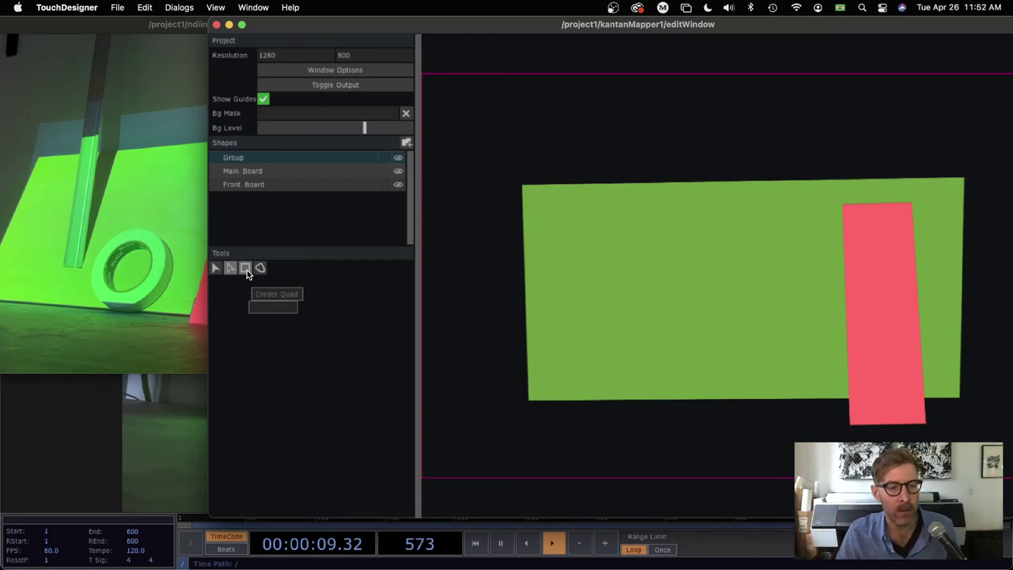
Draw a four-point diamond polygon, Freeform3, over the tape ring on the main board.
click(260, 267)
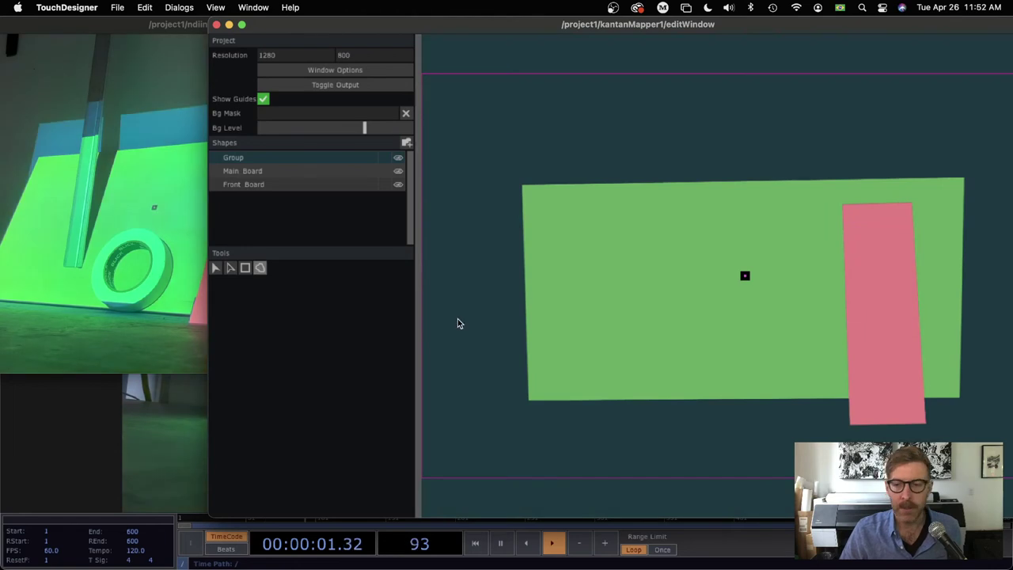
click(744, 315)
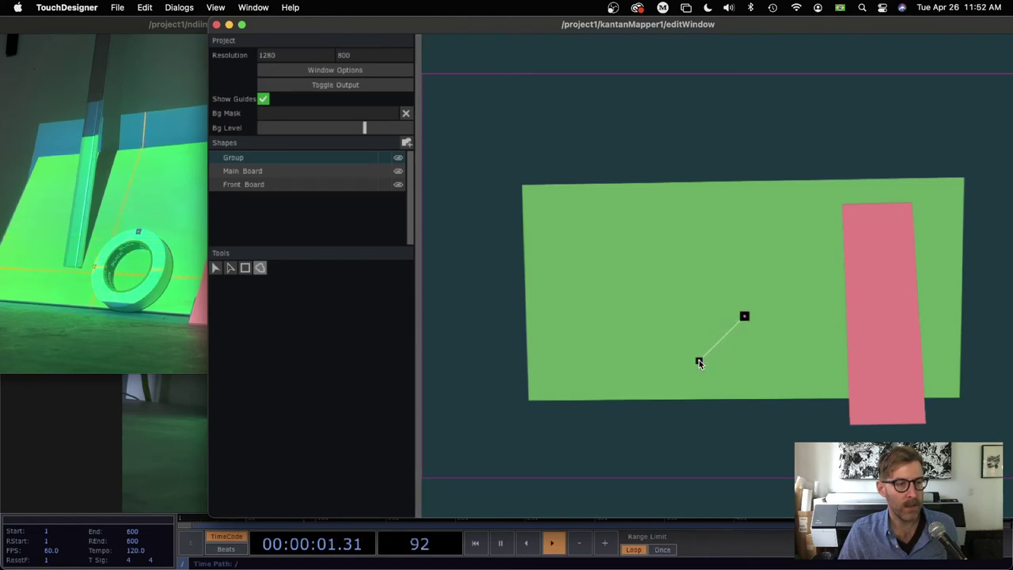
click(742, 401)
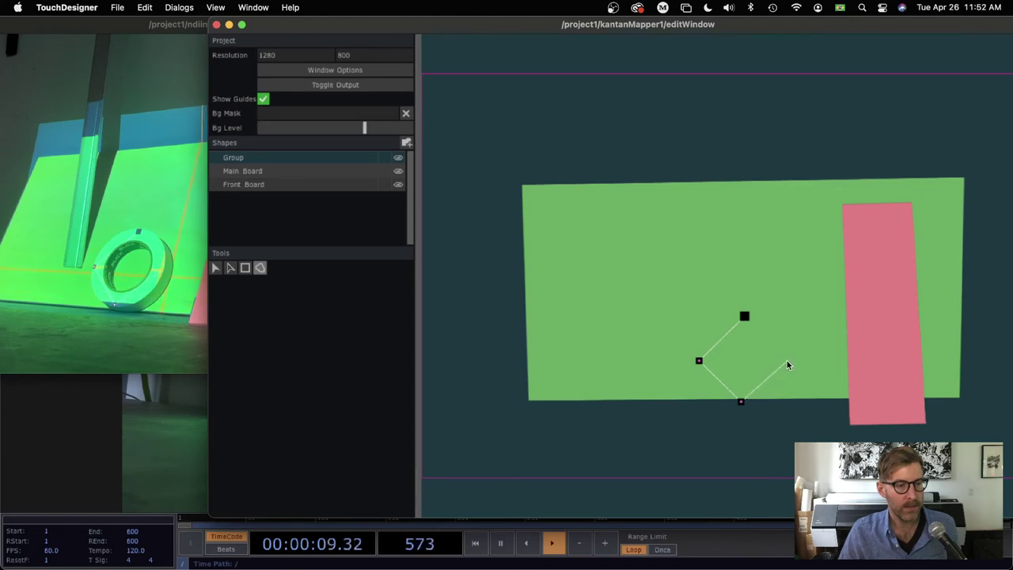
click(786, 360)
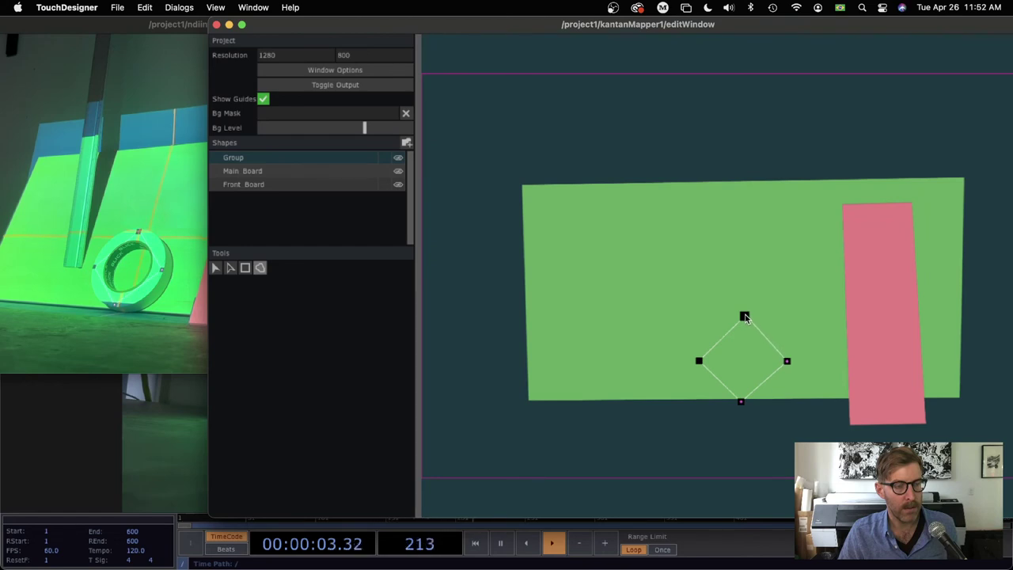
click(744, 317)
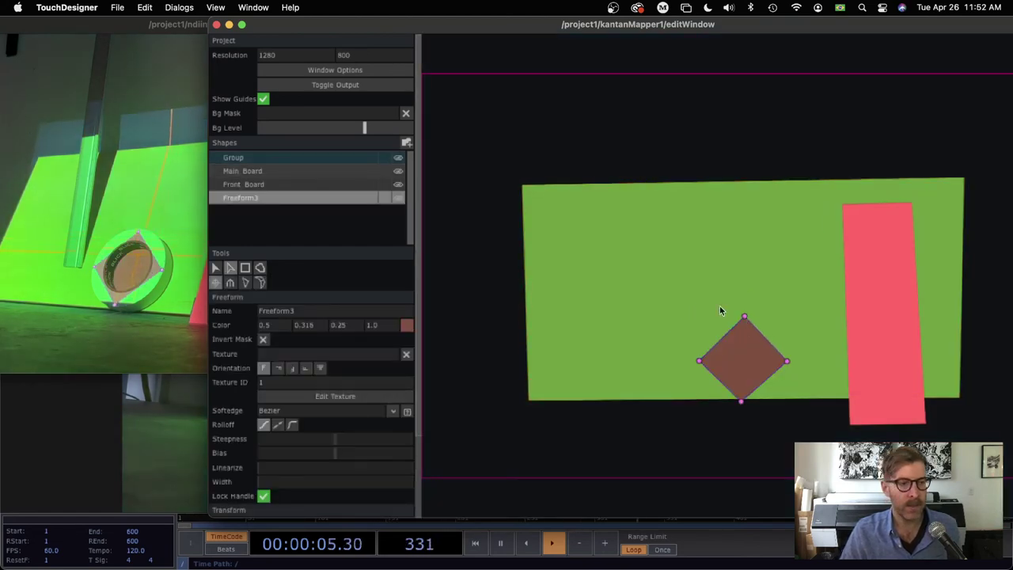
drag(477, 24, 549, 25)
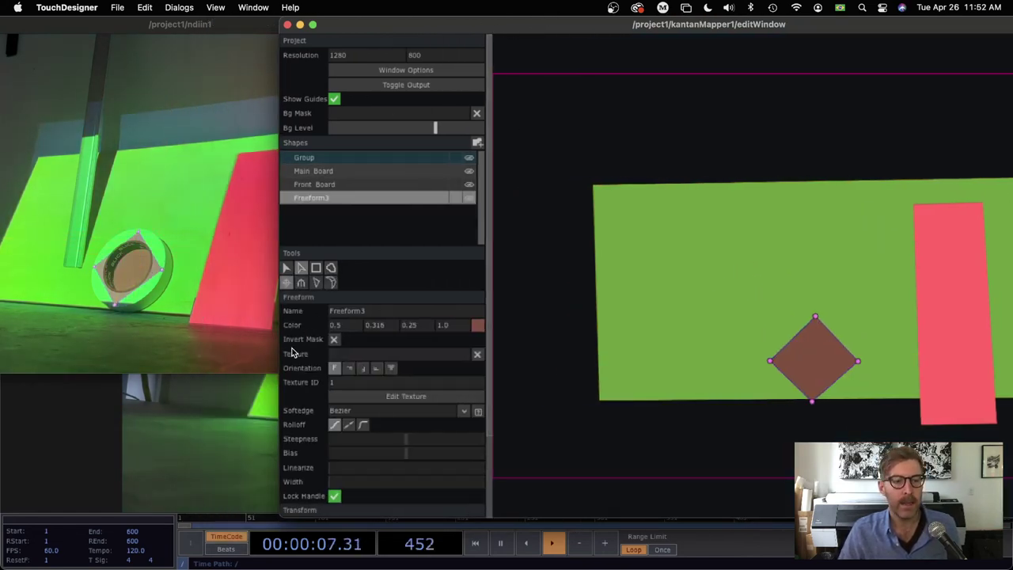
Assign the yellow map3 TOP as the diamond's texture and enable it.
drag(281, 360, 566, 361)
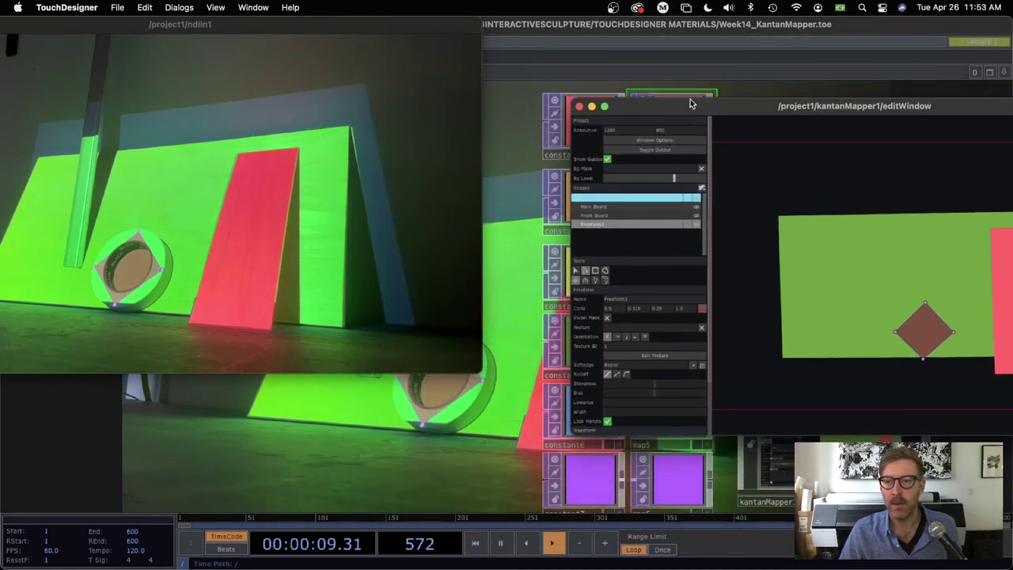
drag(691, 99, 849, 26)
drag(678, 275, 784, 254)
click(850, 246)
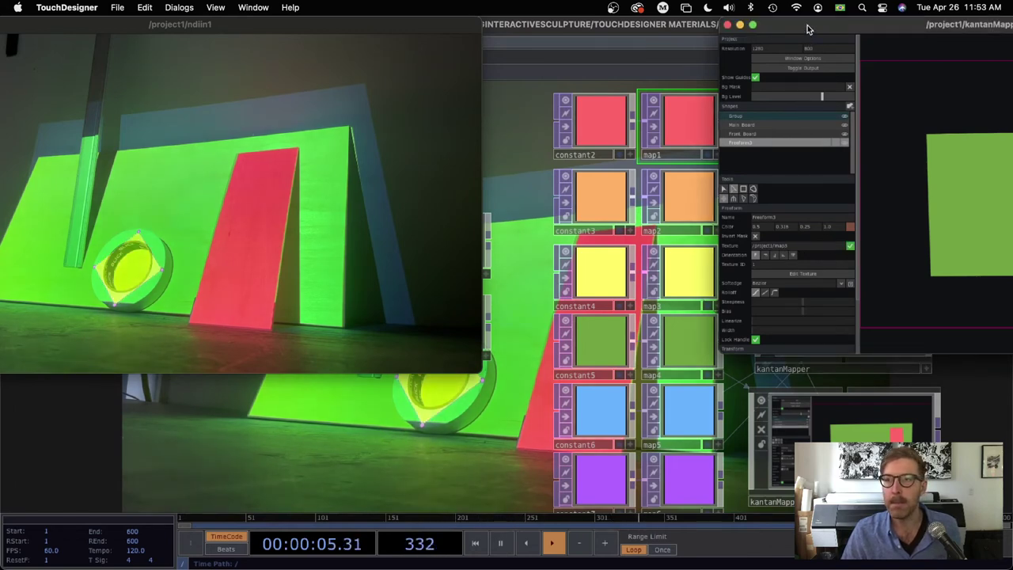
drag(808, 24, 319, 25)
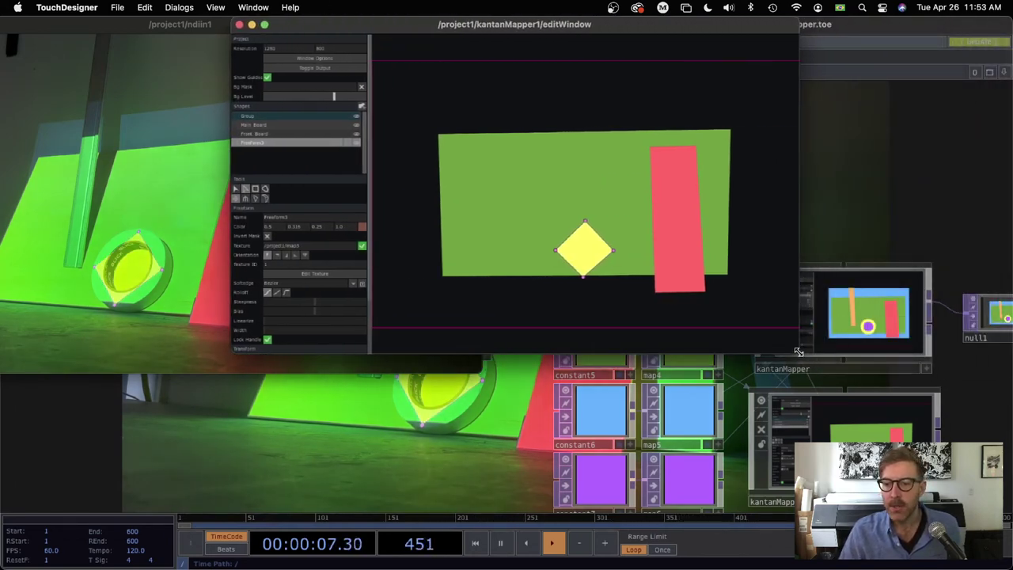
Nudge the diamond's top, right and left corners to fit the tape ring.
drag(798, 354, 1009, 461)
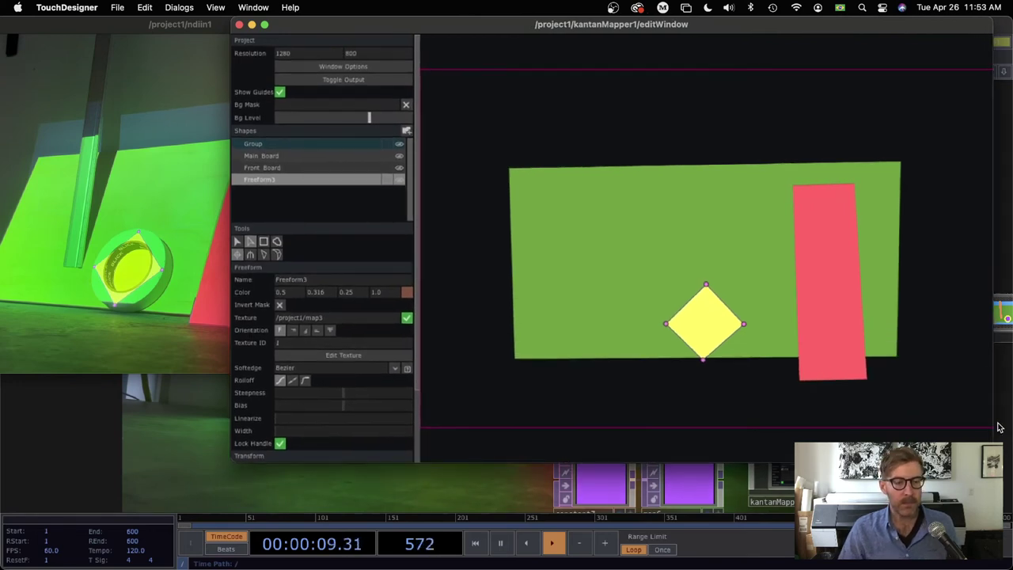
drag(512, 24, 531, 24)
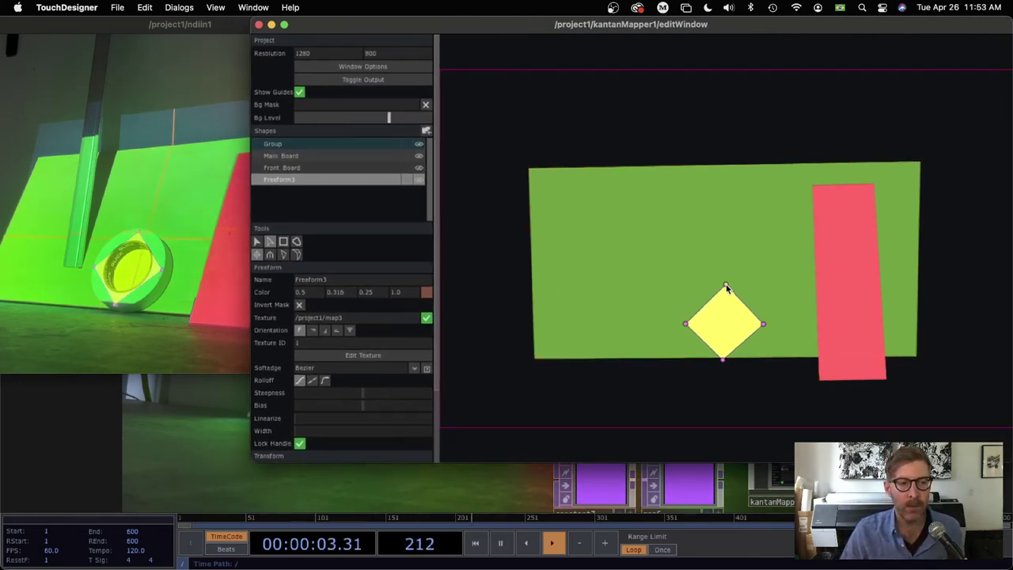
drag(725, 287, 727, 283)
drag(762, 323, 767, 324)
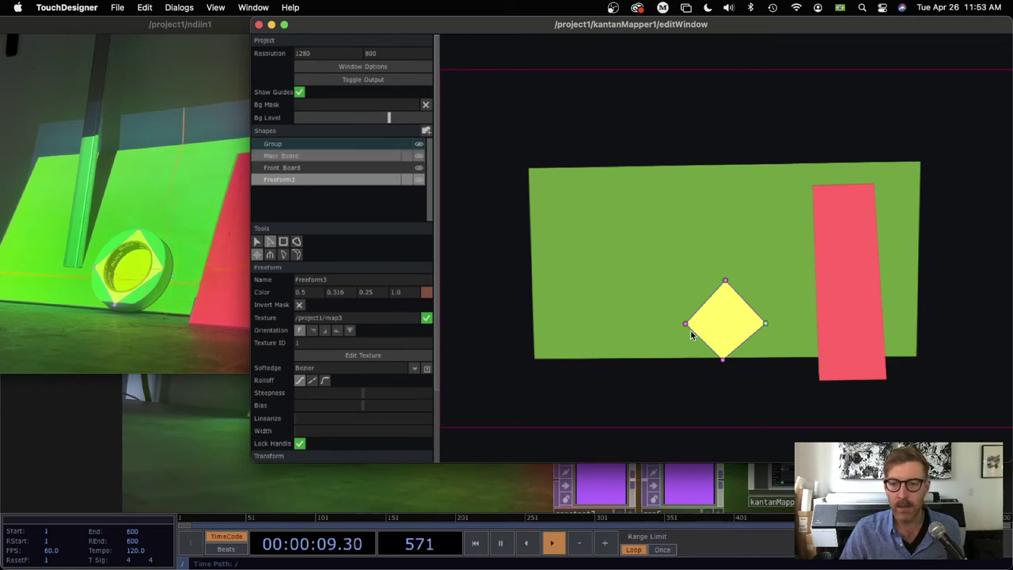
drag(685, 325, 683, 324)
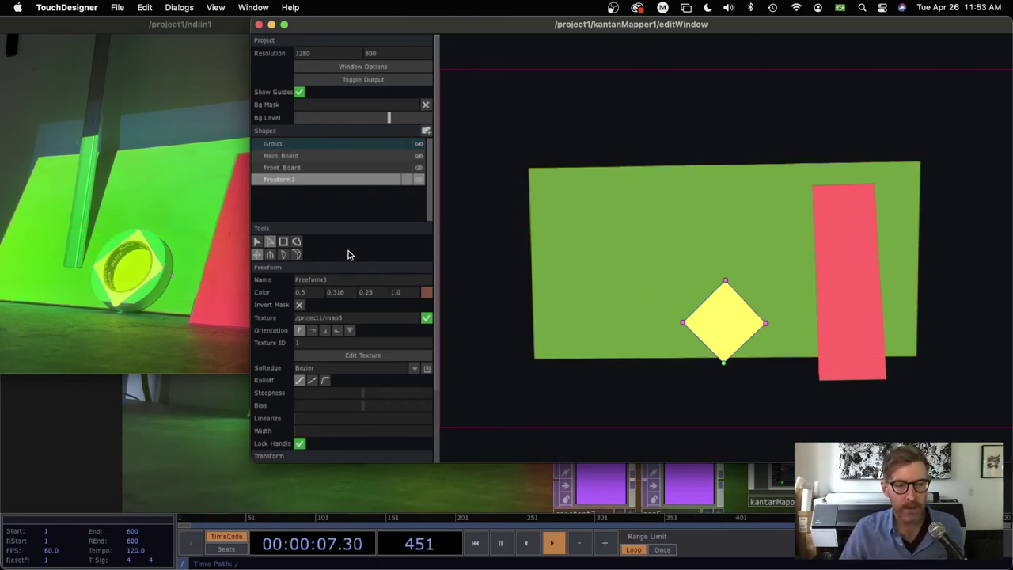
click(269, 244)
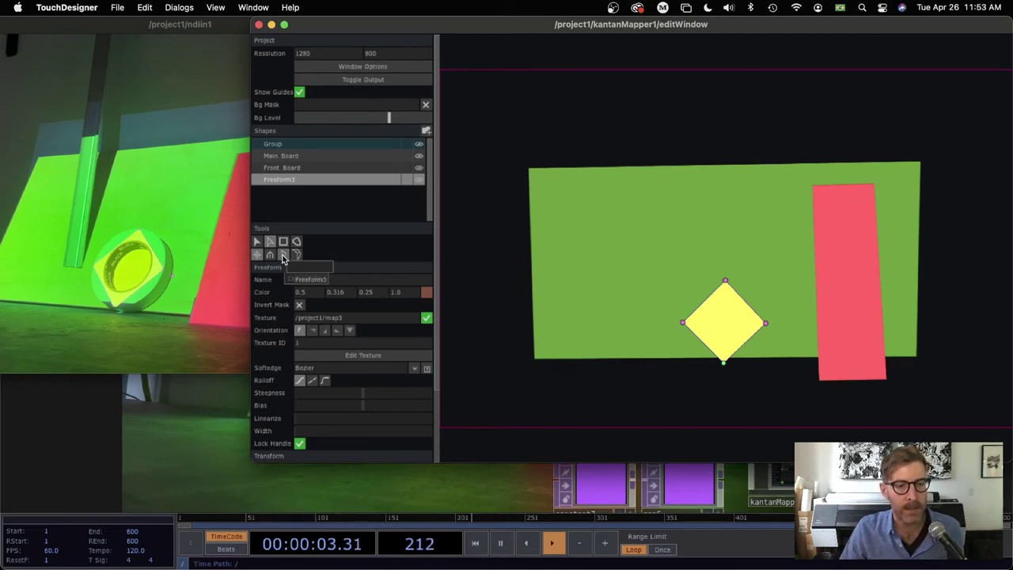
click(284, 254)
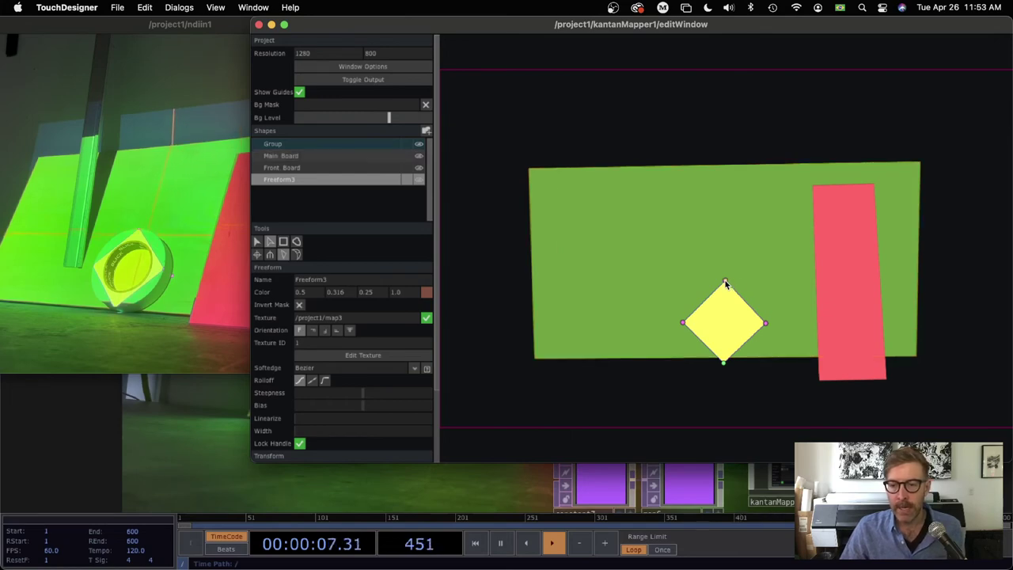
Curve the top and lower-right edges of the yellow shape using its Bezier handles.
drag(711, 26, 691, 27)
drag(233, 461, 354, 394)
drag(608, 24, 598, 24)
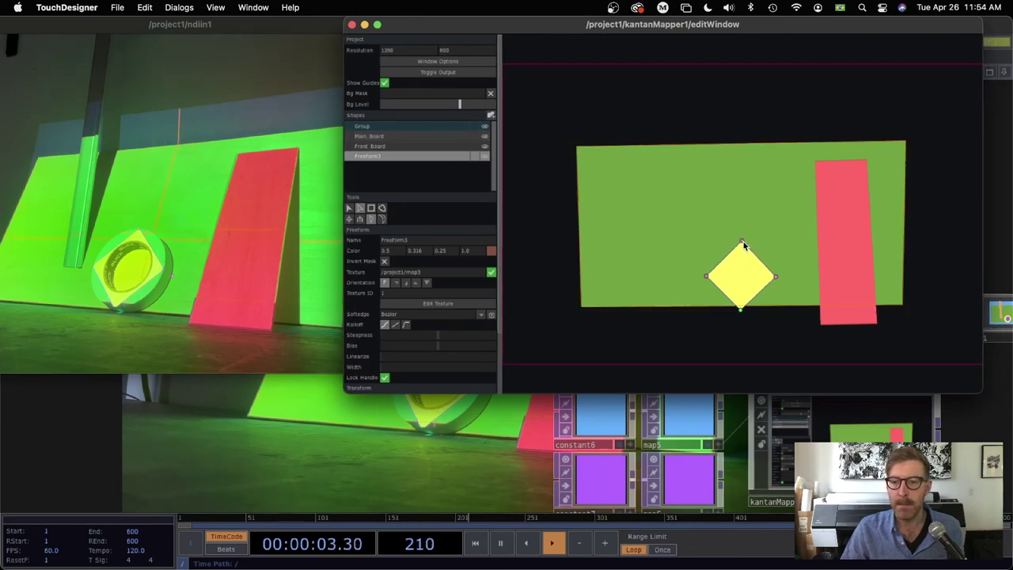
drag(741, 244, 772, 244)
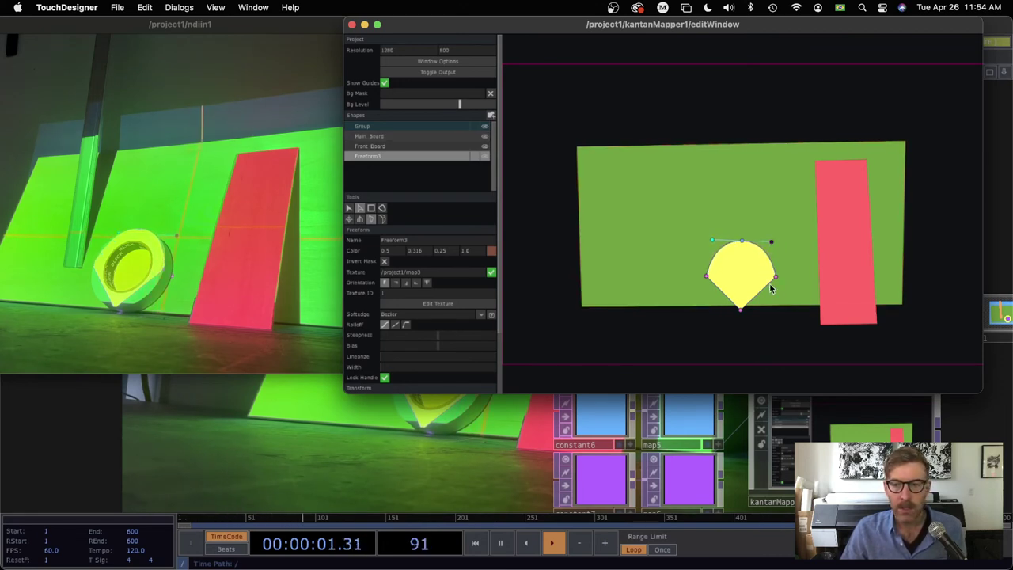
click(775, 276)
drag(777, 287, 779, 288)
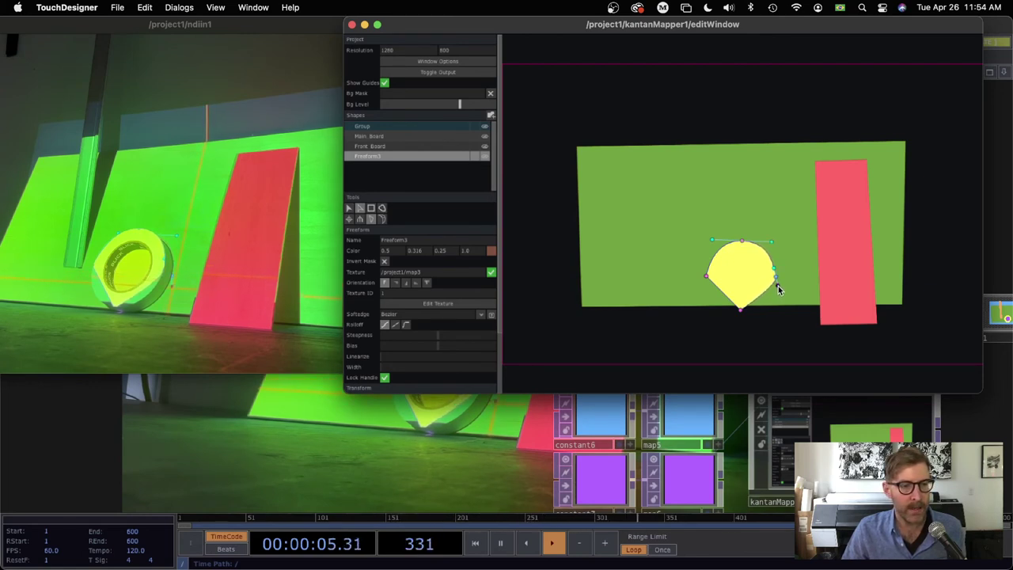
drag(778, 289, 717, 309)
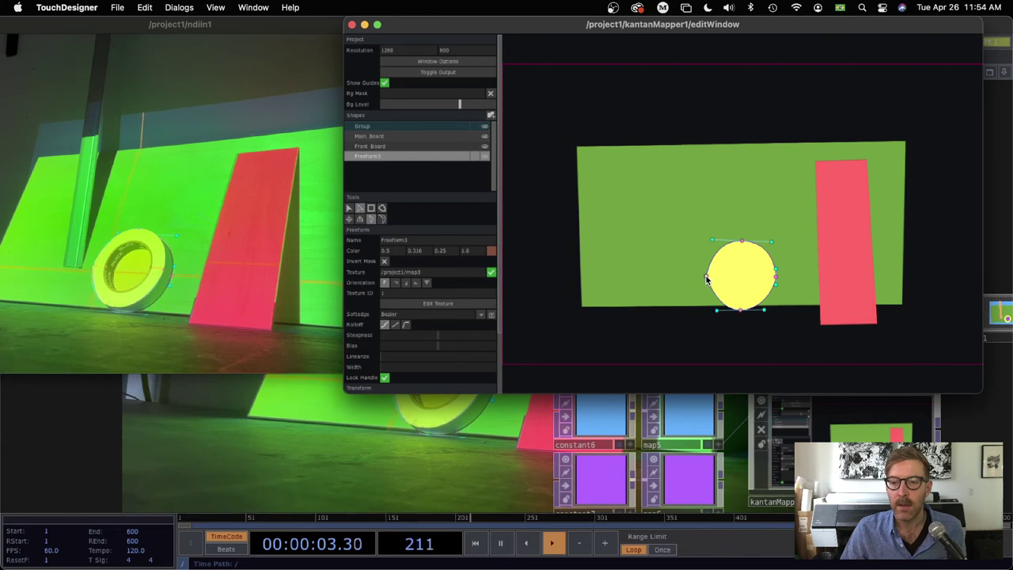
Round the left side and bottom into a circle, level the bottom handle, then deselect.
mouse_move(708, 277)
mouse_down()
mouse_move(710, 286)
mouse_move(707, 271)
mouse_up()
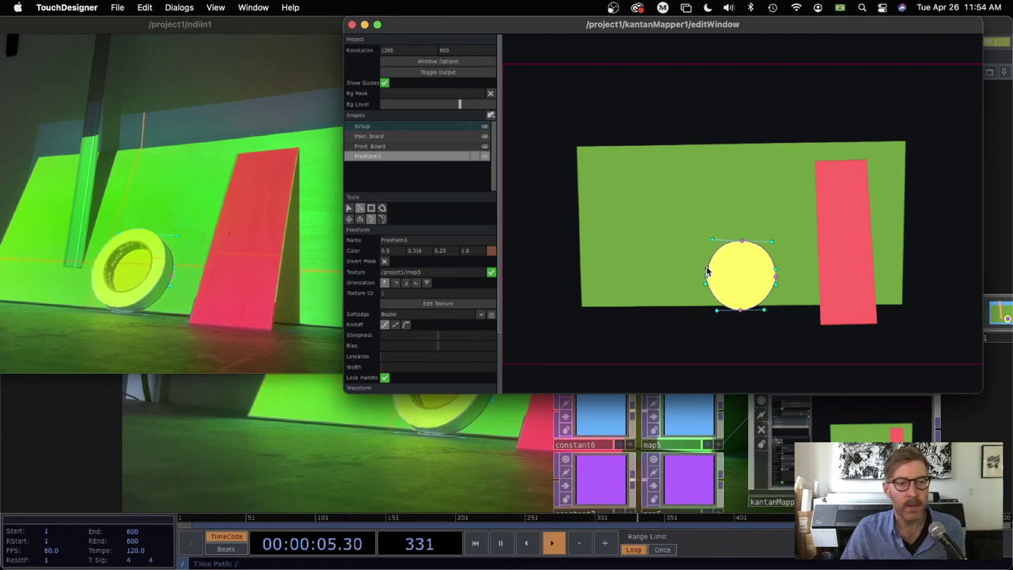
double_click(742, 310)
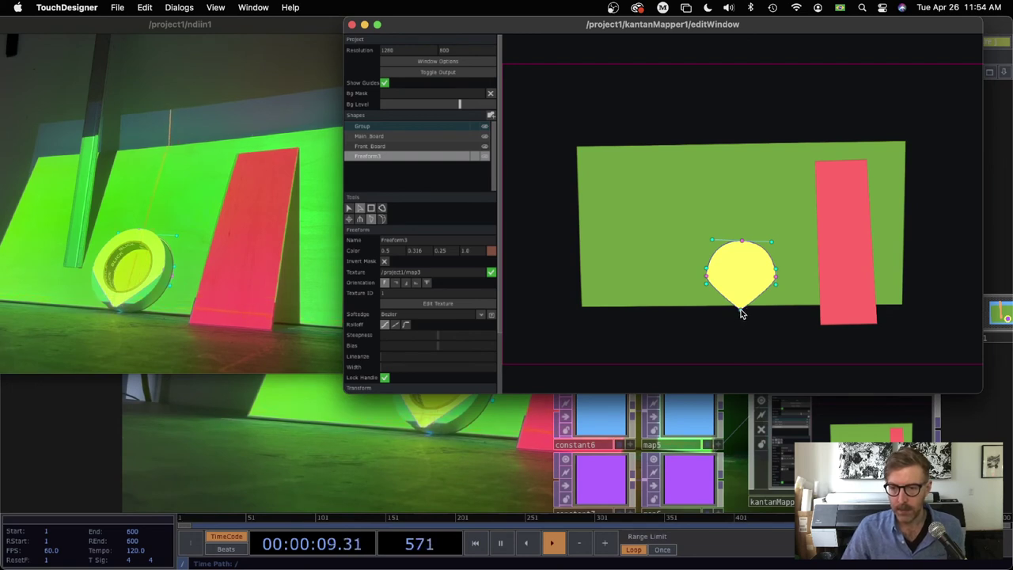
click(738, 311)
drag(738, 314, 722, 314)
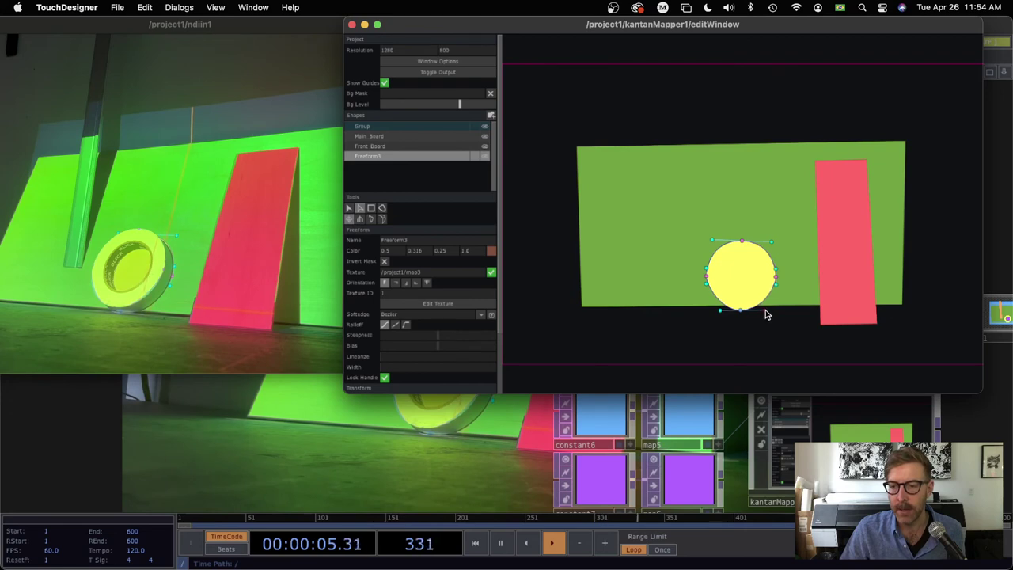
drag(765, 316, 765, 315)
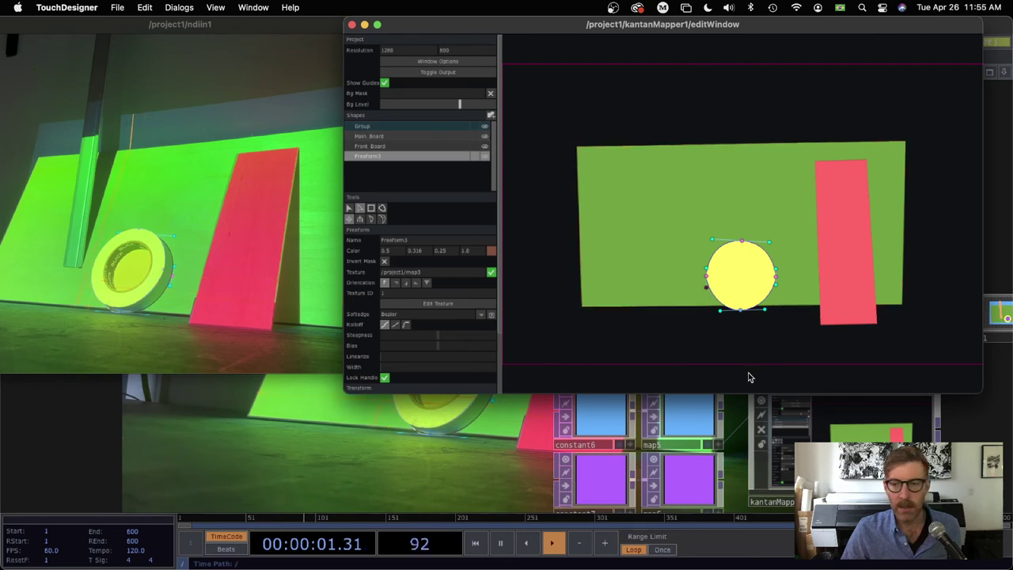
click(646, 359)
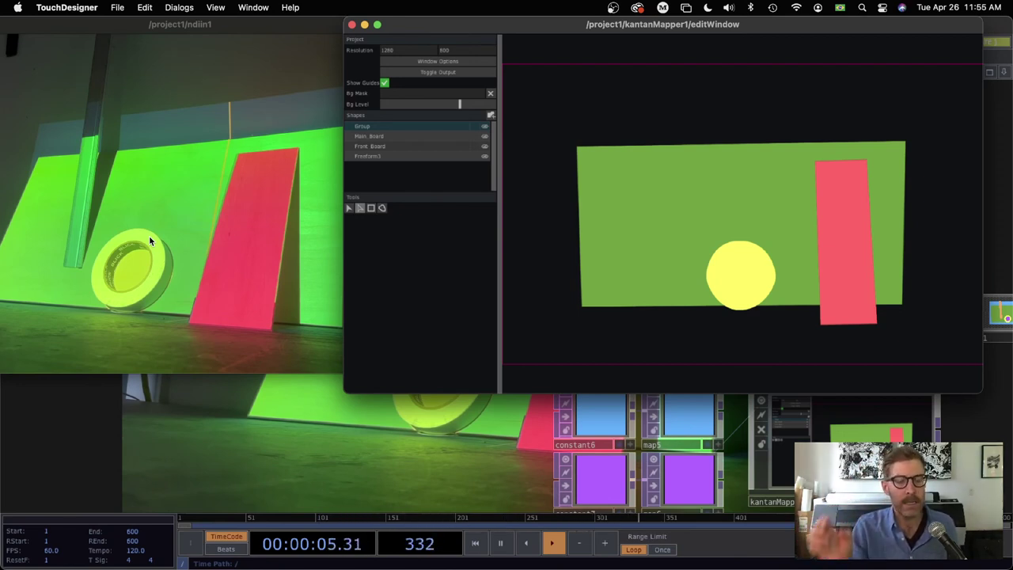
Check the yellow circle and main board shapes, then open Freeform3's Freeform parameters.
click(743, 271)
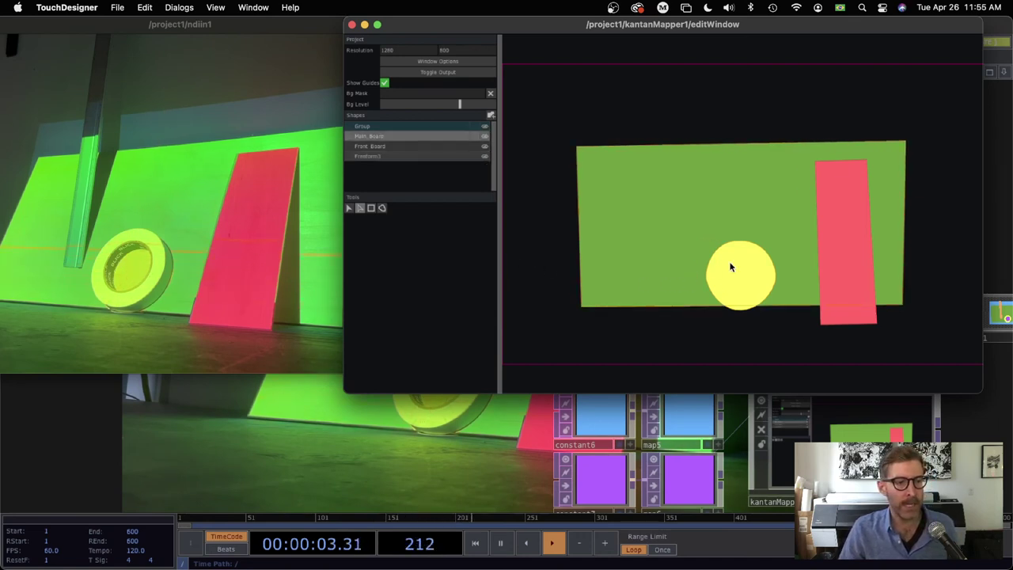
click(783, 271)
click(745, 250)
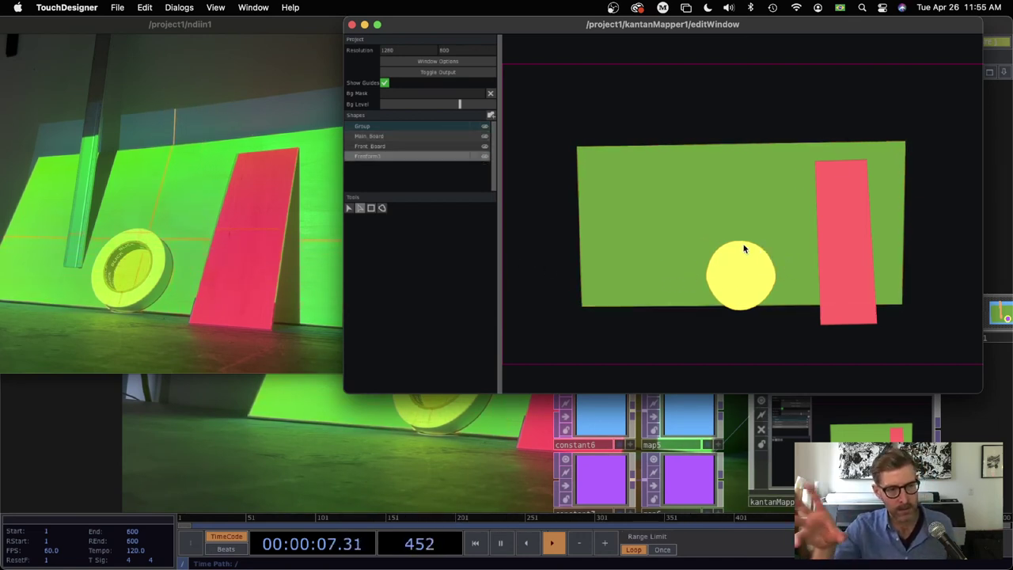
click(538, 208)
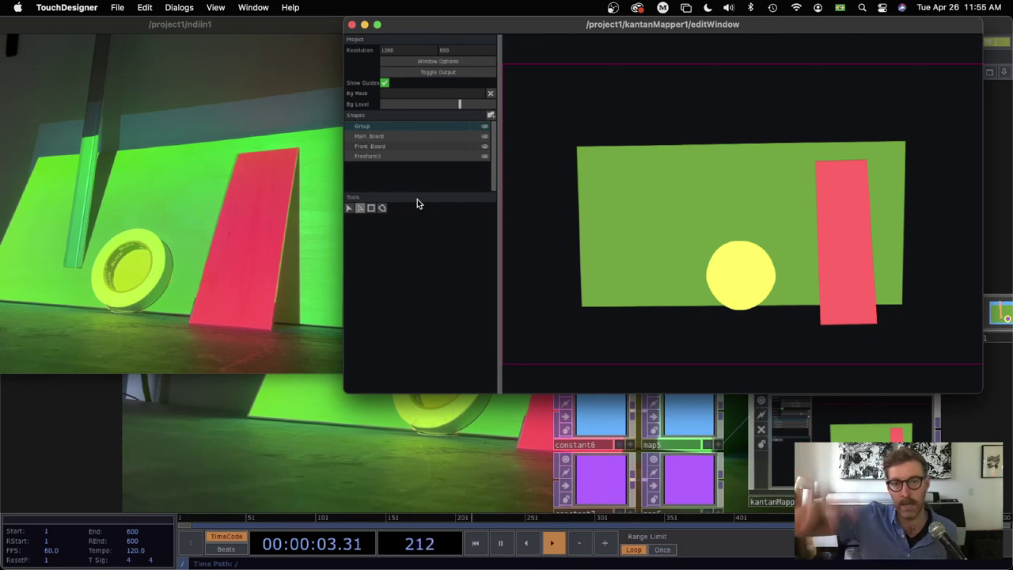
click(374, 156)
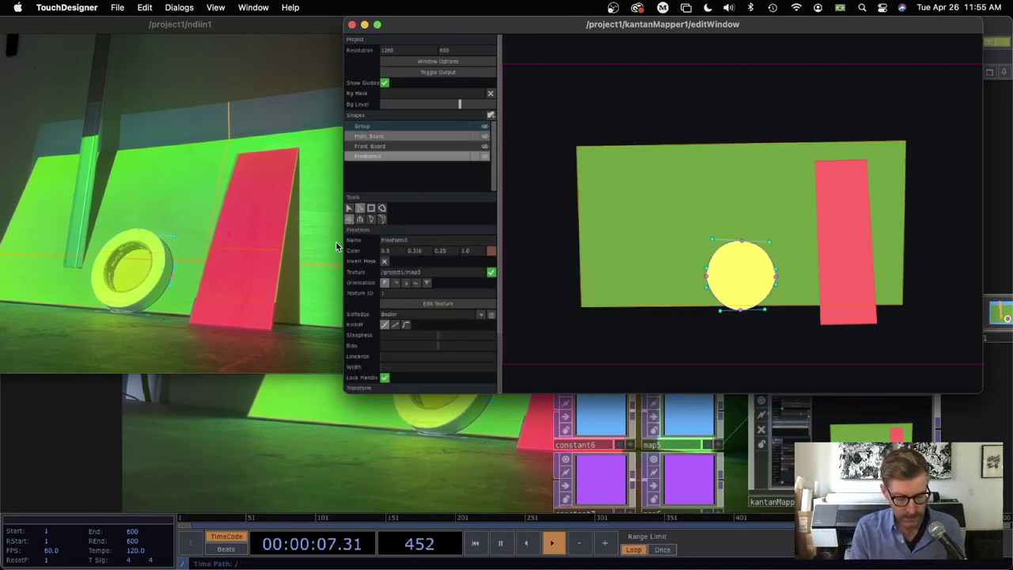
Change the Freeform3 name field to 'Tape Outside Ring' and select that shape.
text(Spo)
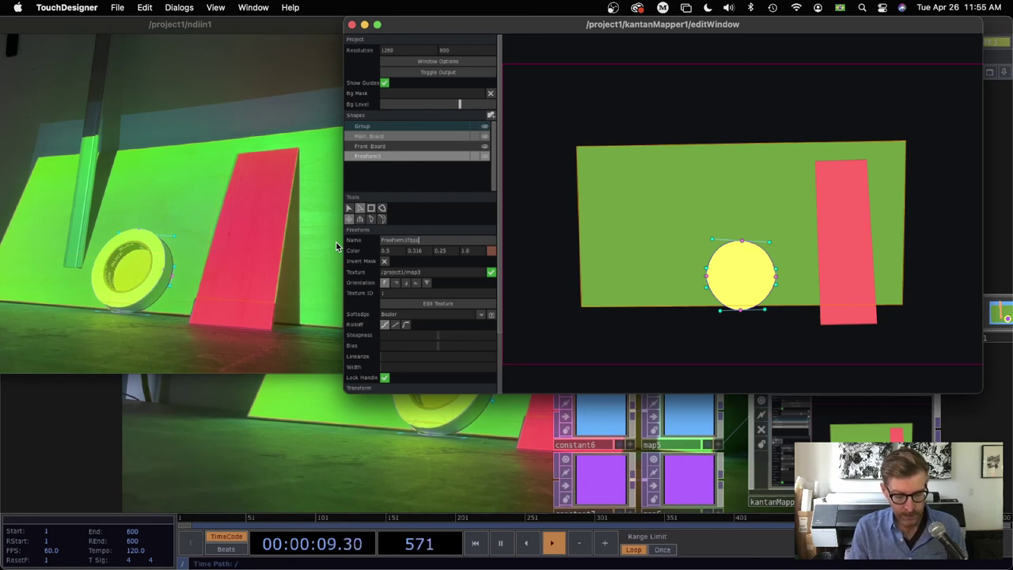
text(, Outside, Ring)
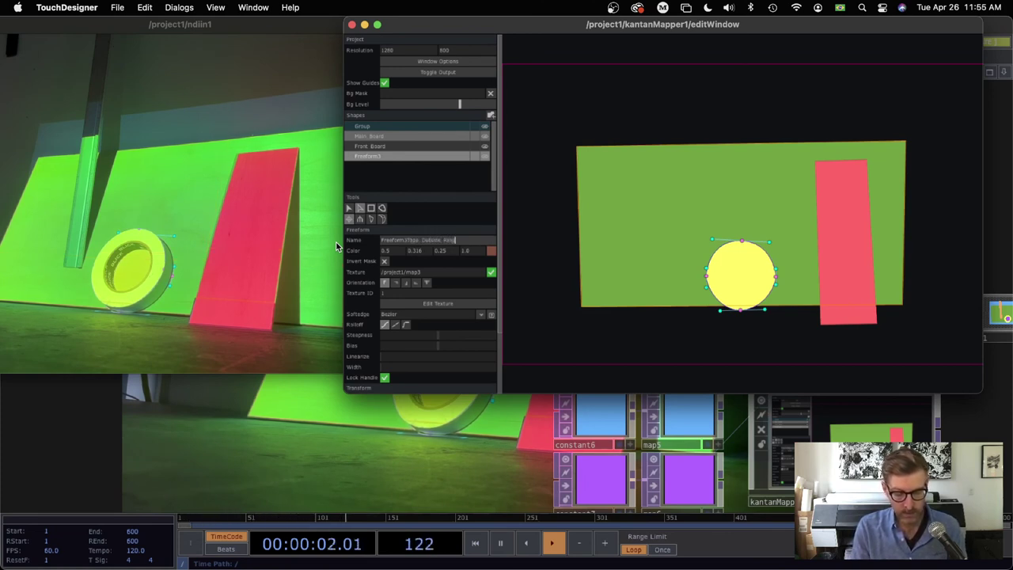
key(Return)
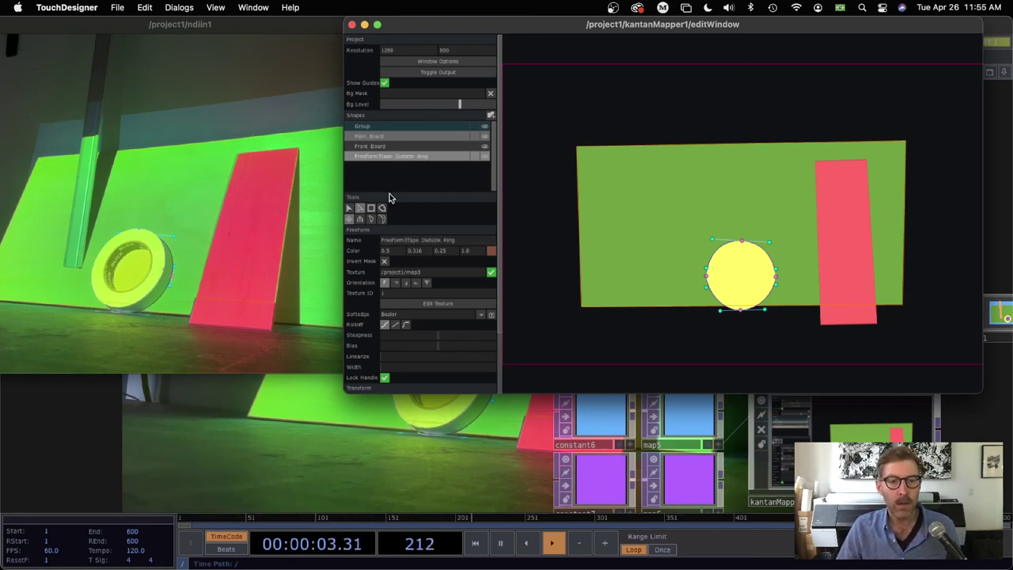
click(405, 242)
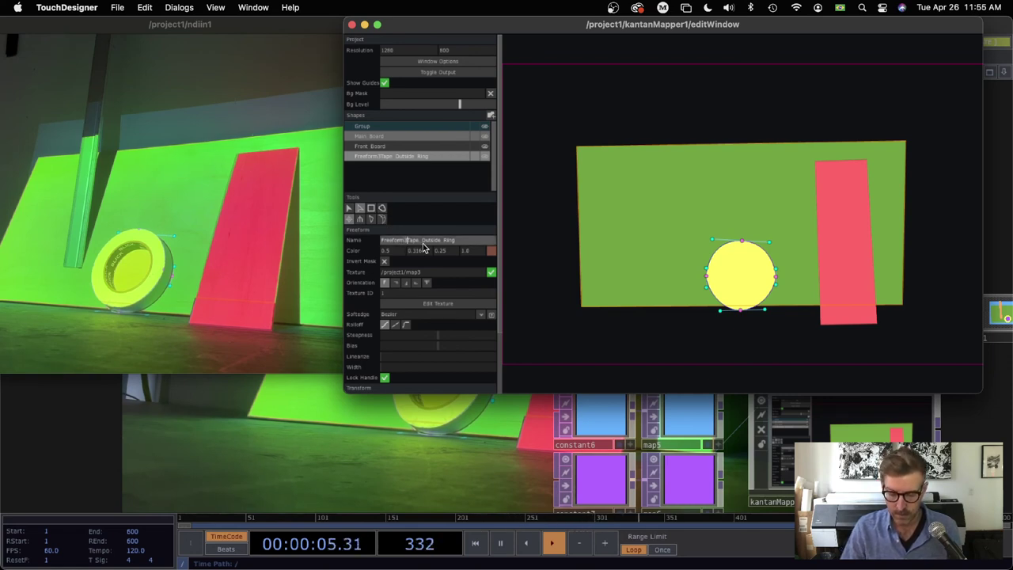
key(BackSpace)
key(BackSpace)
key(BackSpace)
key(BackSpace)
key(BackSpace)
key(BackSpace)
key(BackSpace)
key(BackSpace)
key(BackSpace)
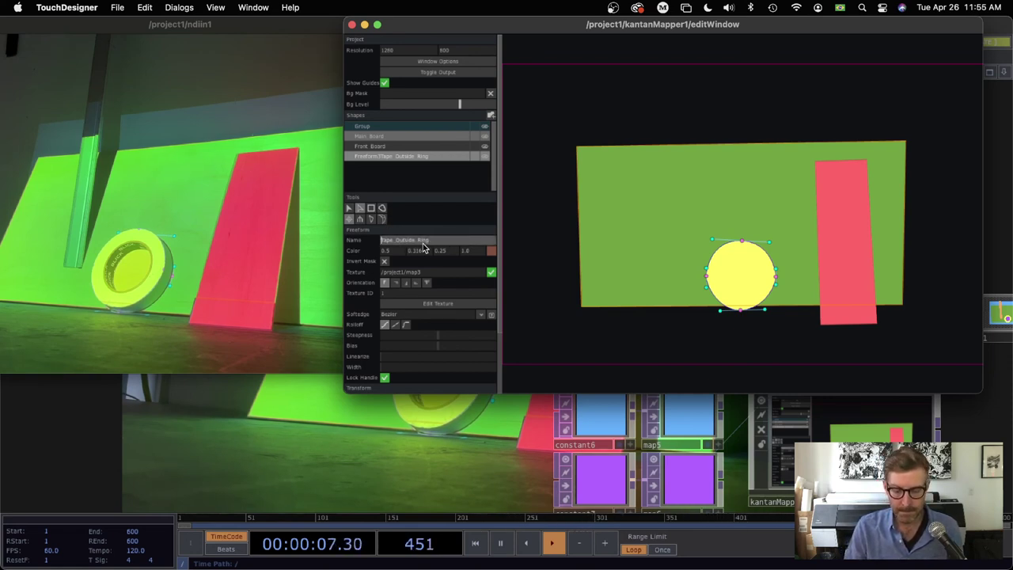
key(Return)
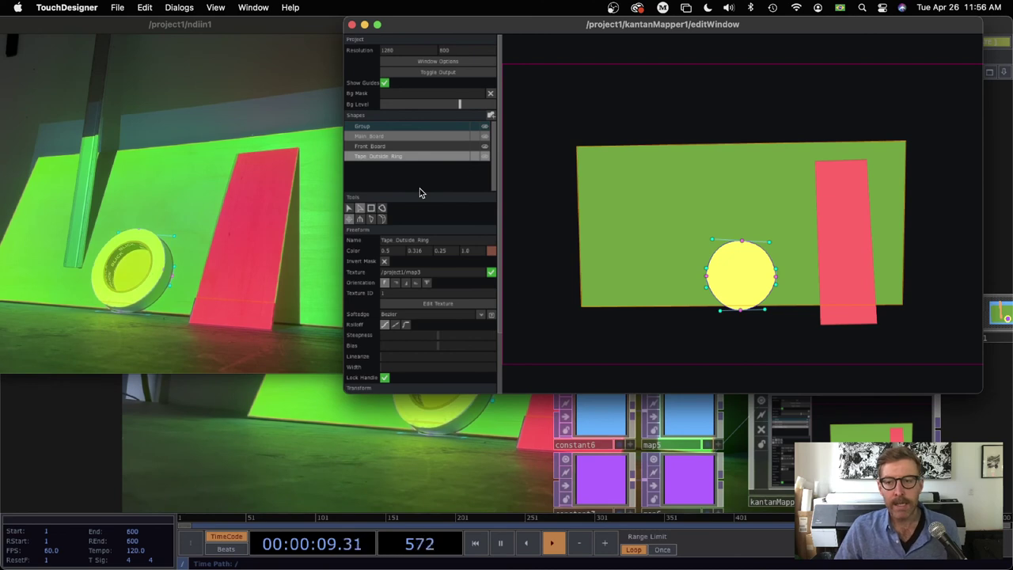
click(381, 158)
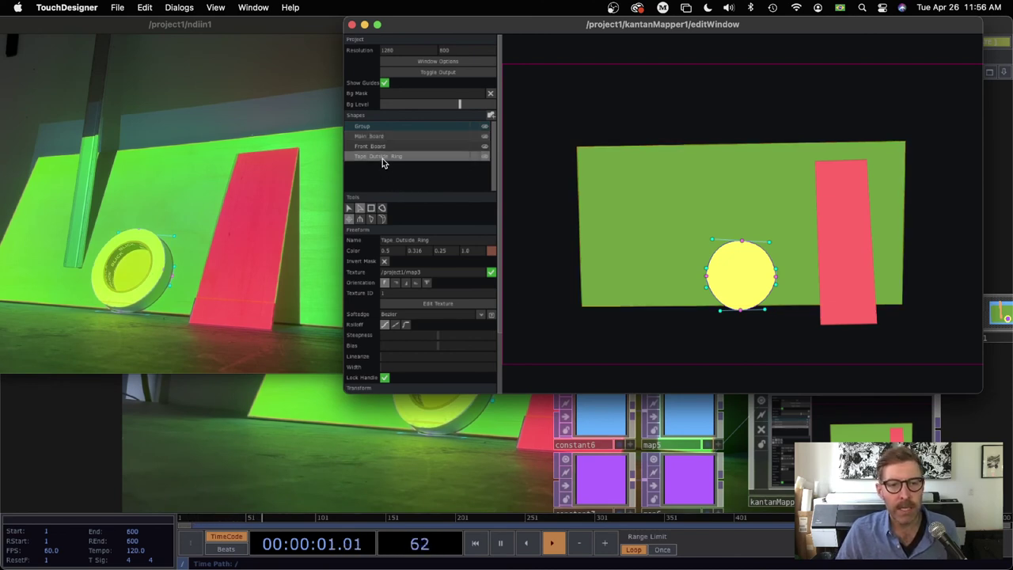
Draw a purple four-point Freeform4 diamond inside the yellow circle and move it last in Shapes.
click(381, 209)
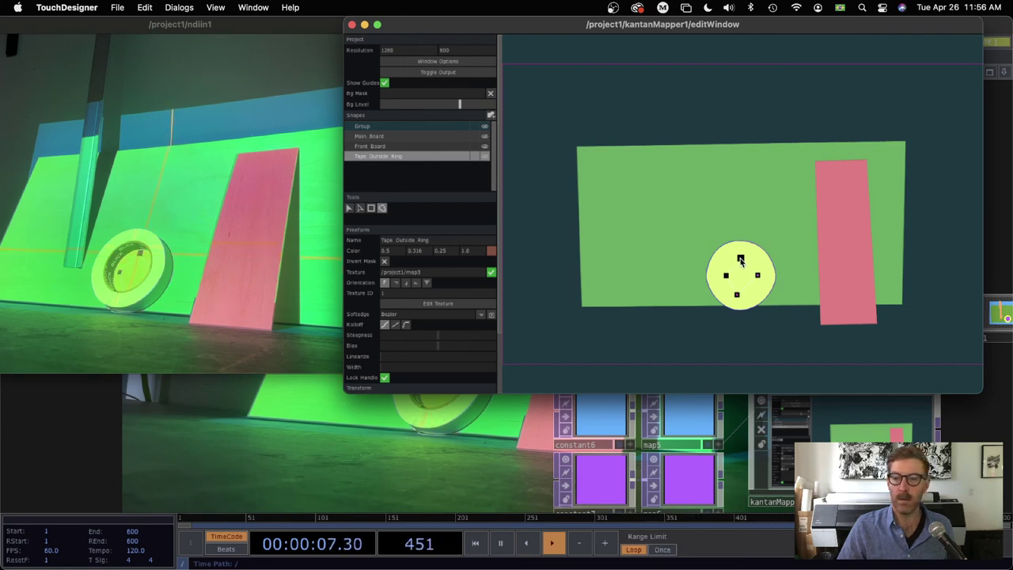
click(740, 260)
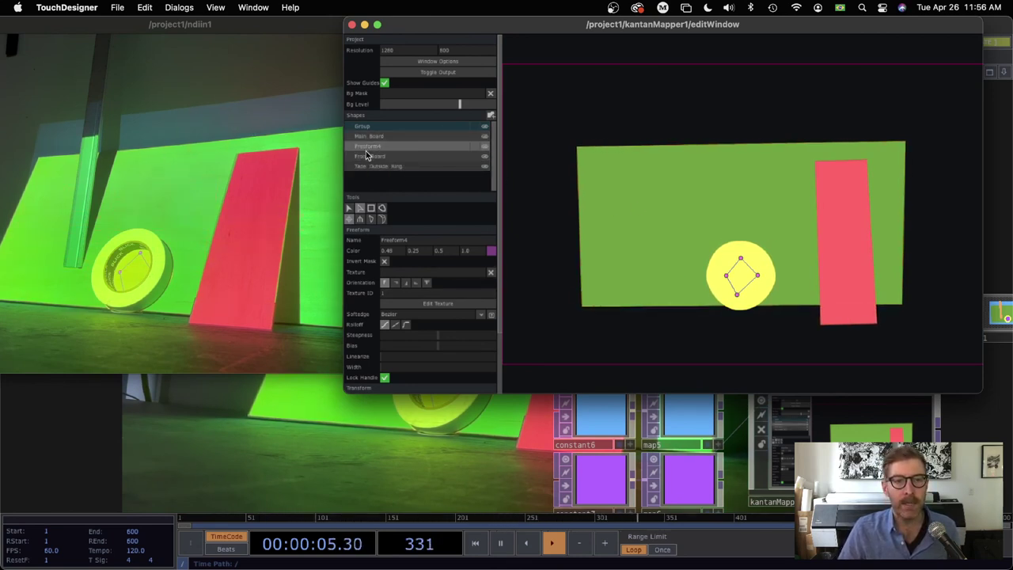
drag(378, 145, 371, 172)
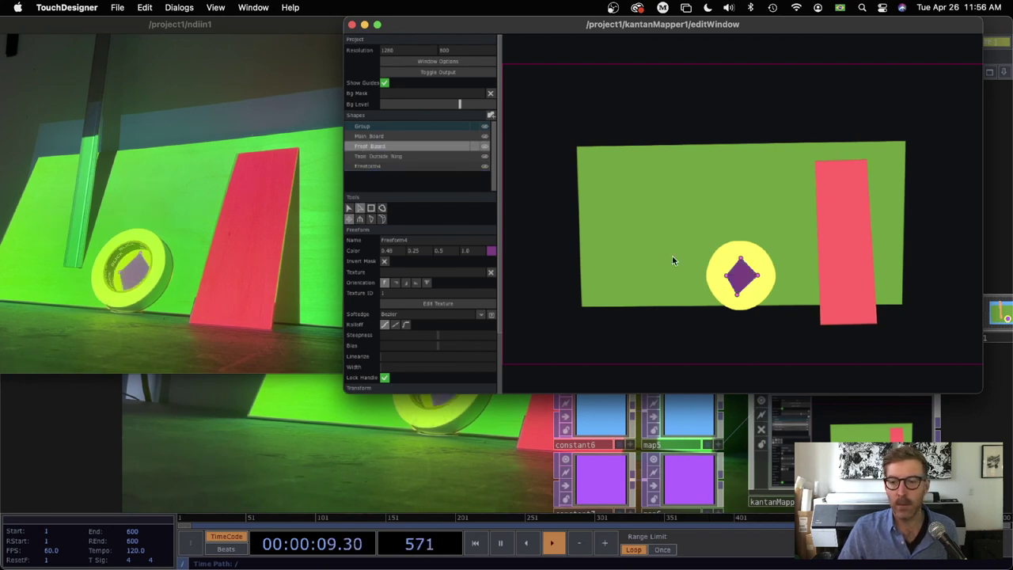
drag(744, 24, 961, 24)
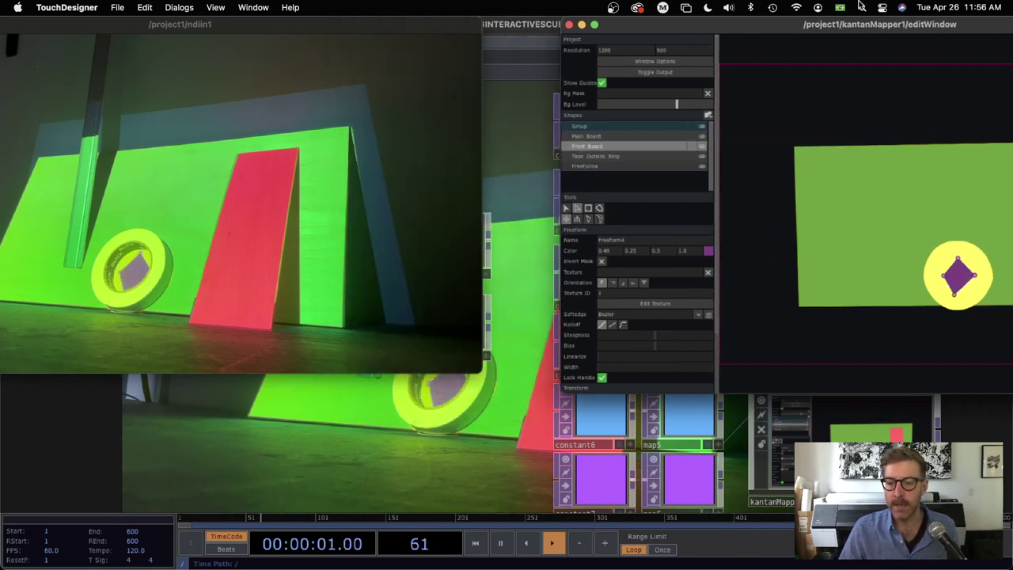
Give Freeform4 the map6 texture with Texture enabled, and pull the diamond's left corner outward.
click(687, 475)
drag(687, 475, 611, 274)
click(707, 272)
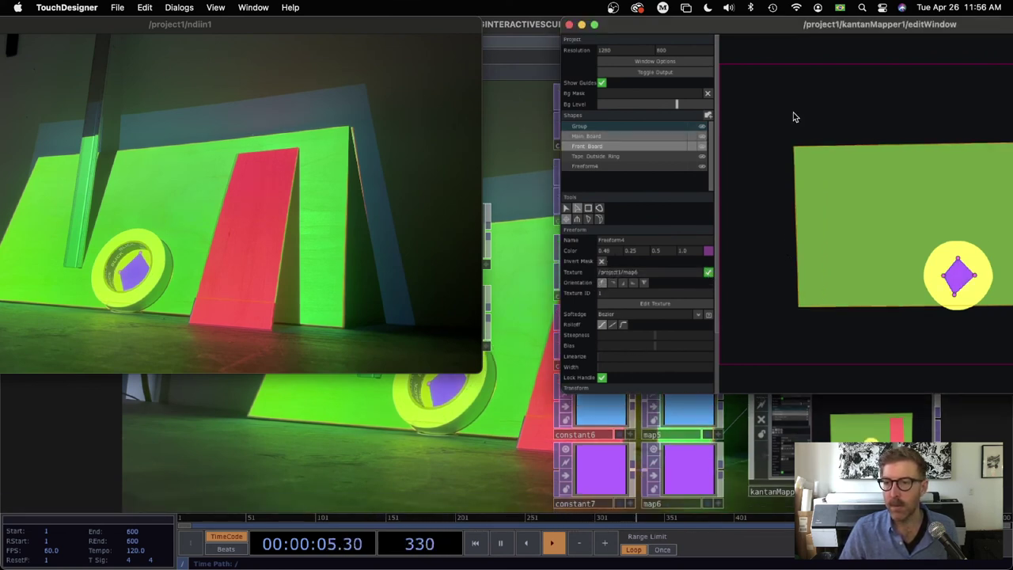
drag(768, 23, 565, 19)
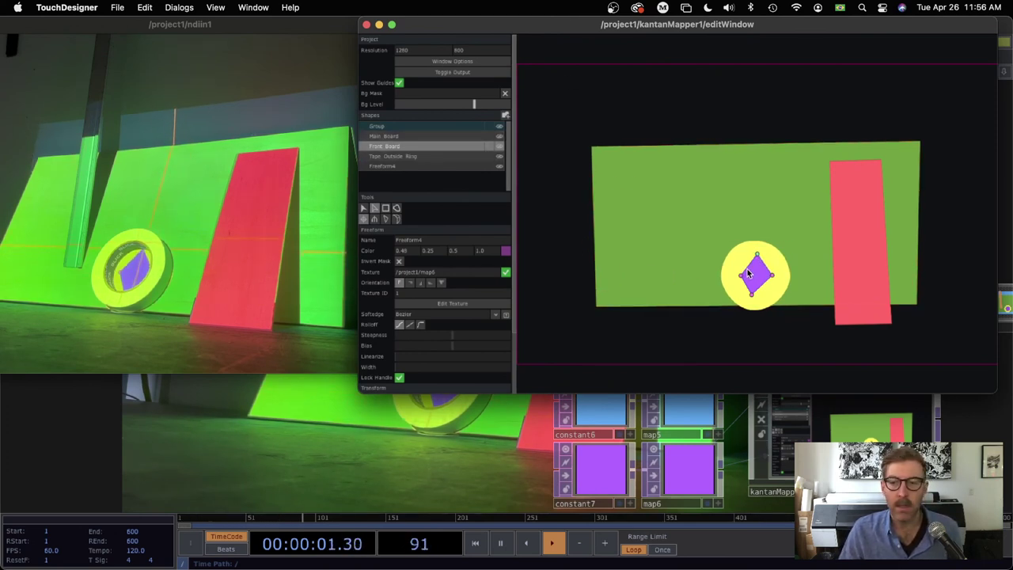
drag(747, 271, 734, 275)
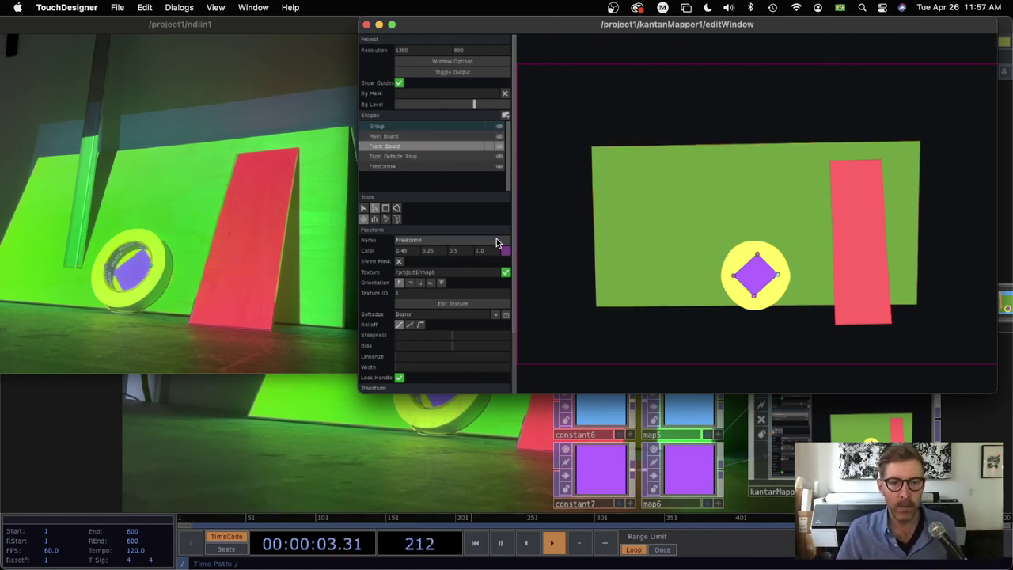
Curve Freeform4's top, left and lower-right corners with Bezier handles into a circle, then deselect.
click(385, 219)
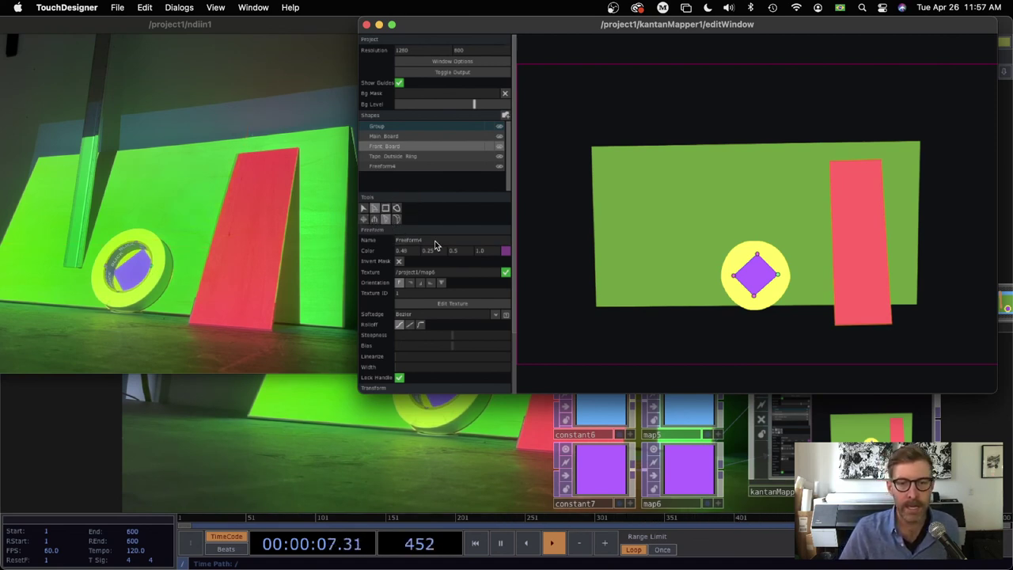
drag(757, 257, 770, 255)
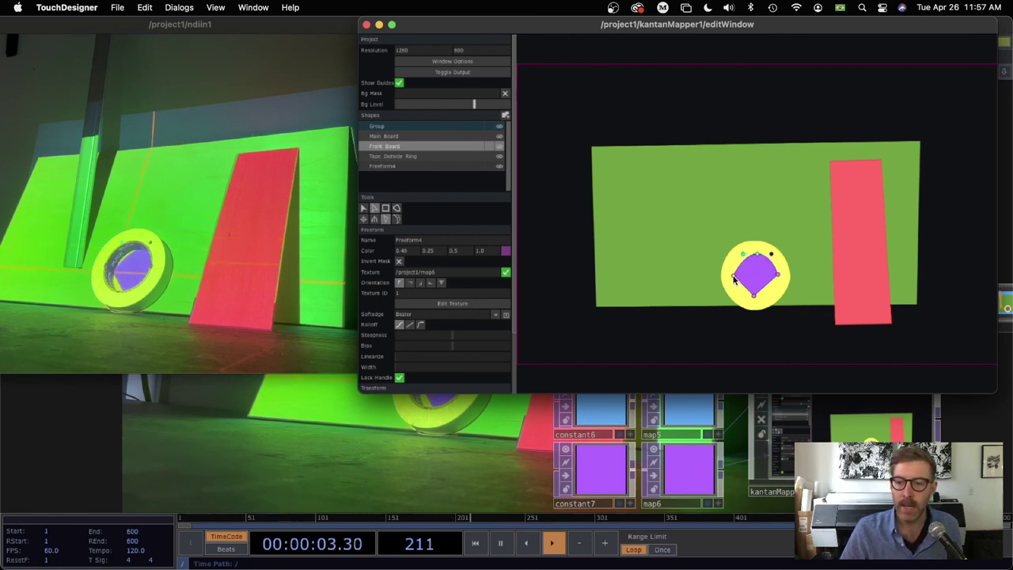
drag(735, 275, 746, 298)
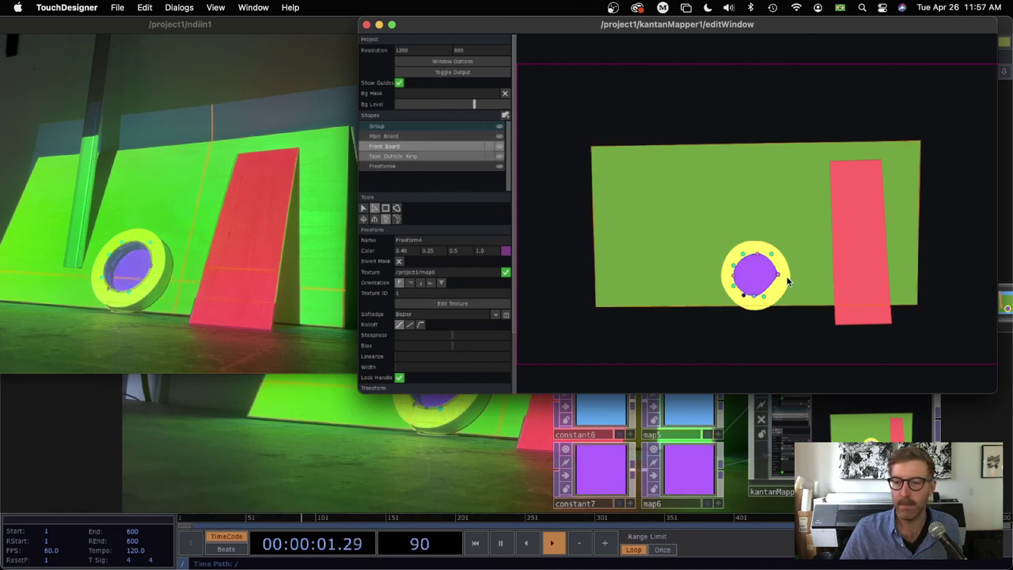
drag(776, 279, 779, 283)
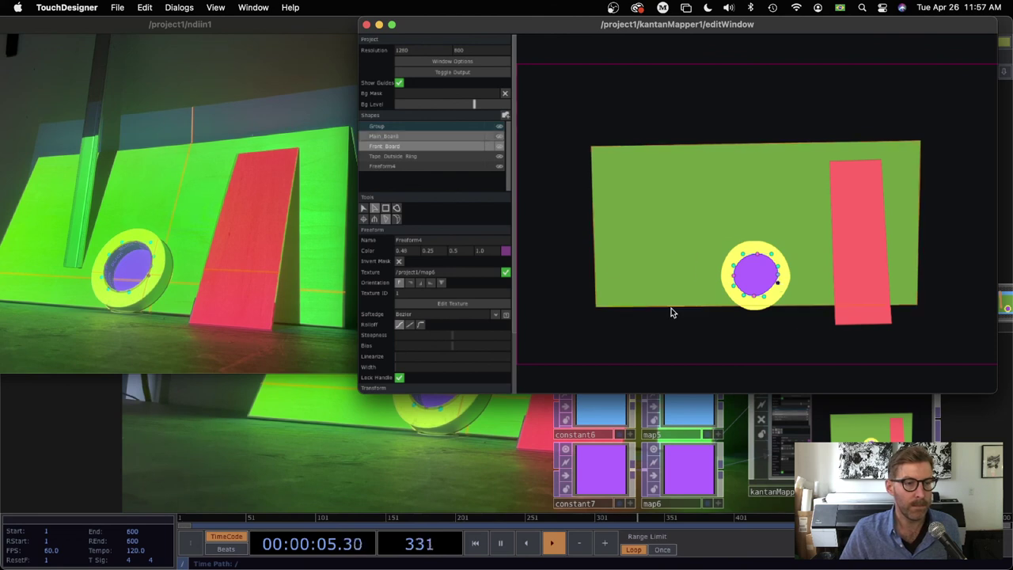
click(673, 338)
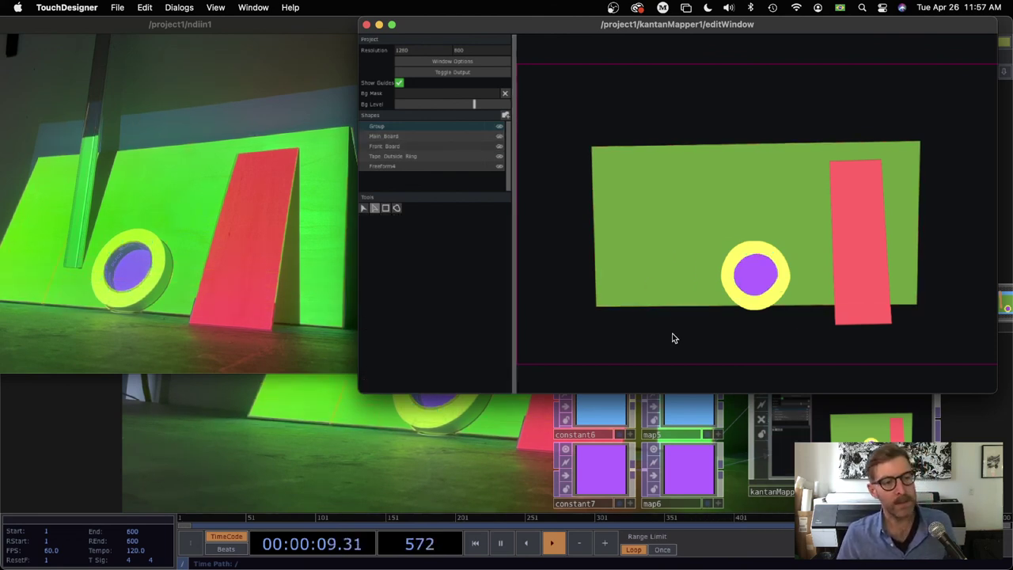
click(663, 332)
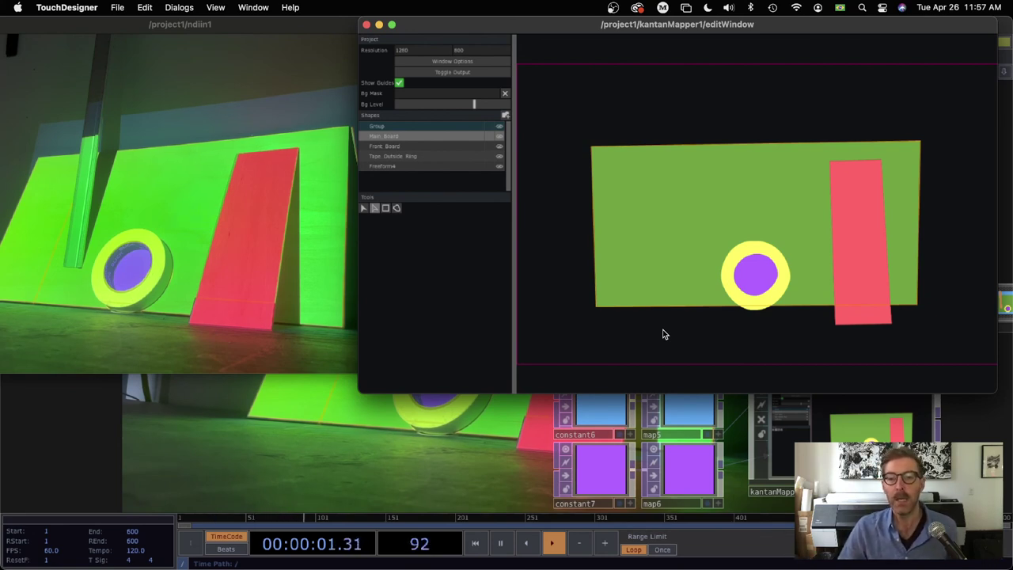
click(664, 333)
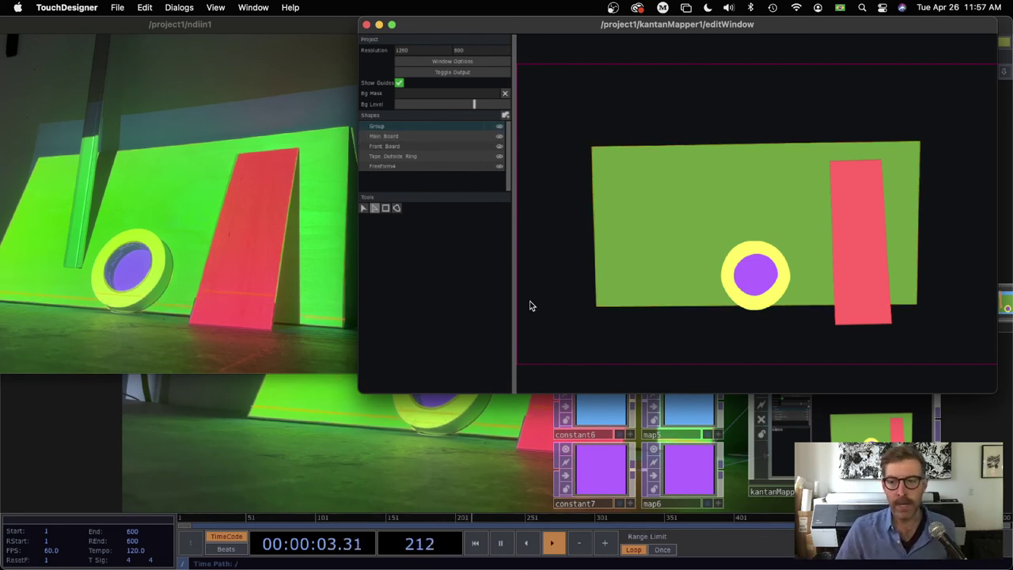